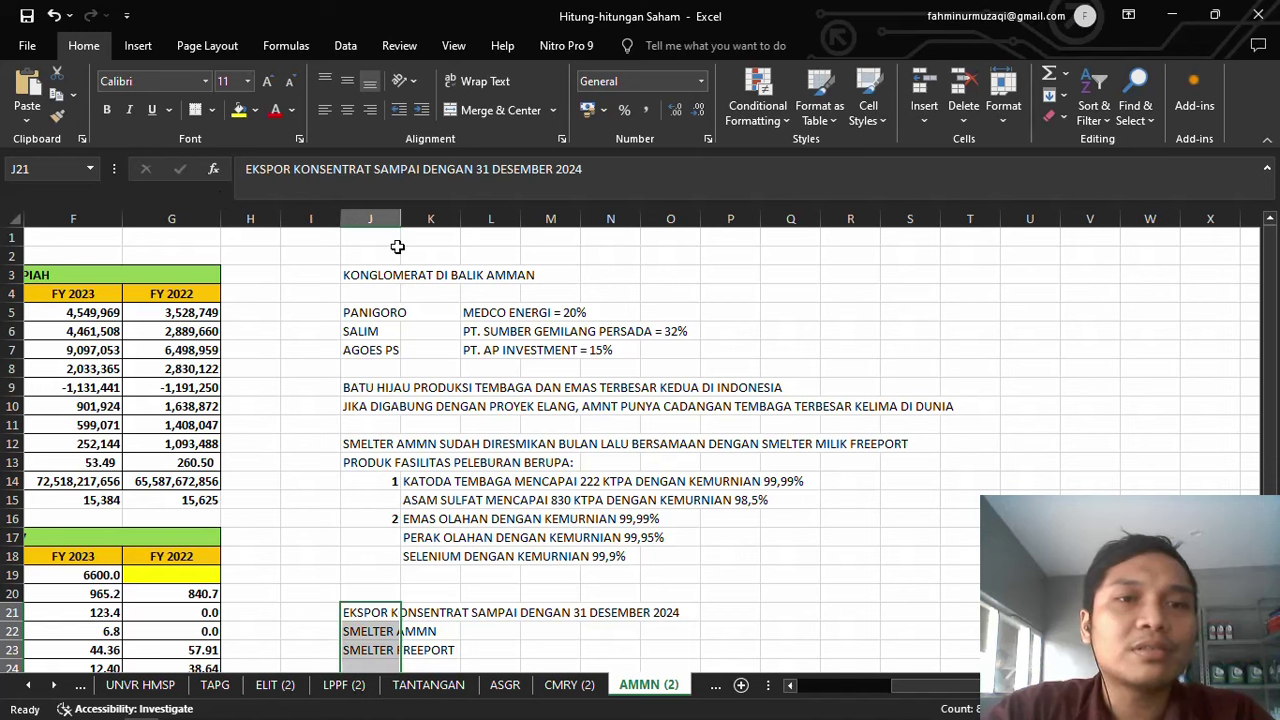
Enter the note 600T in cell J1 above the AMMN conglomerate notes
{"action": "left_click", "coordinate": [396, 237]}
{"action": "type", "text": "6000"}
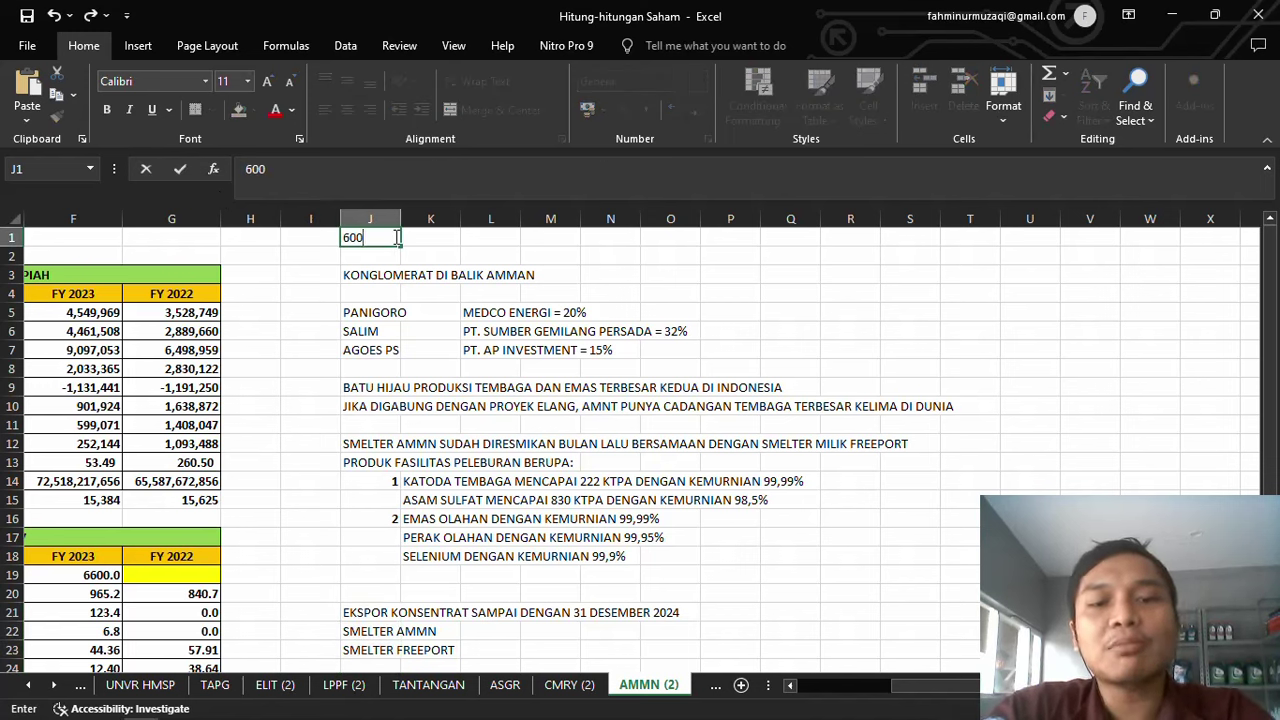
{"action": "key", "text": "BackSpace"}
{"action": "type", "text": "T"}
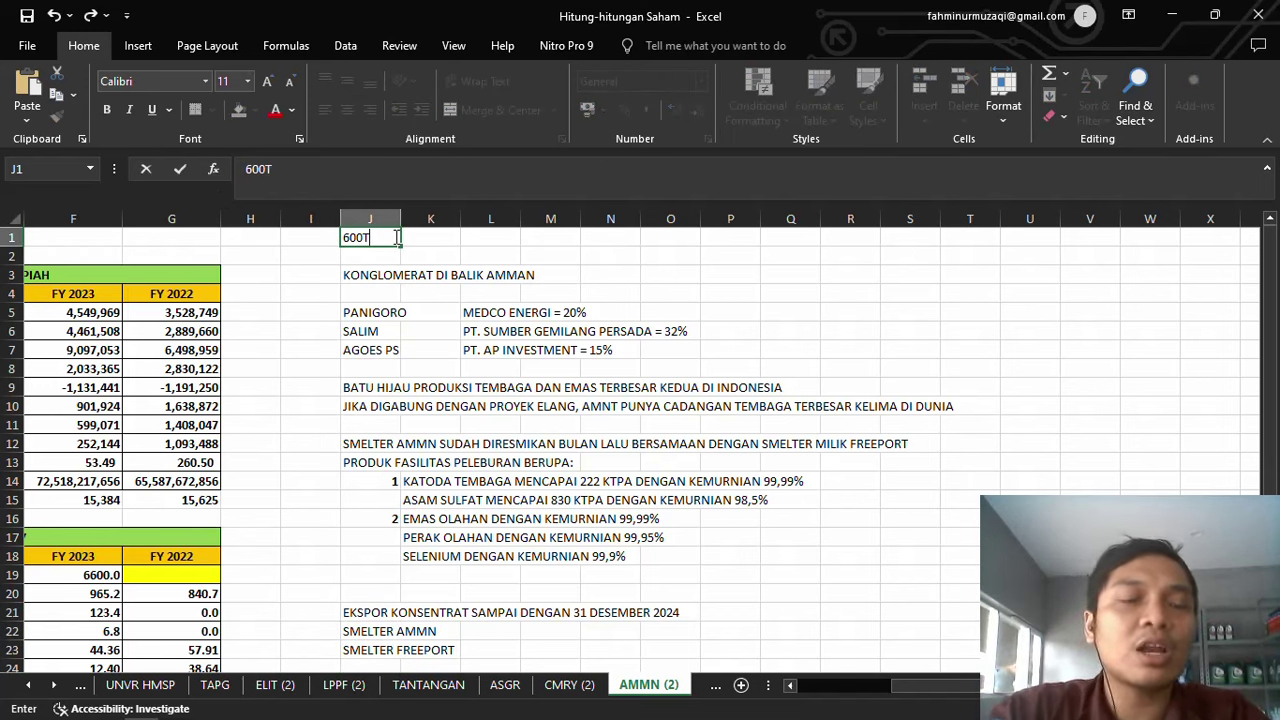
{"action": "key", "text": "Left"}
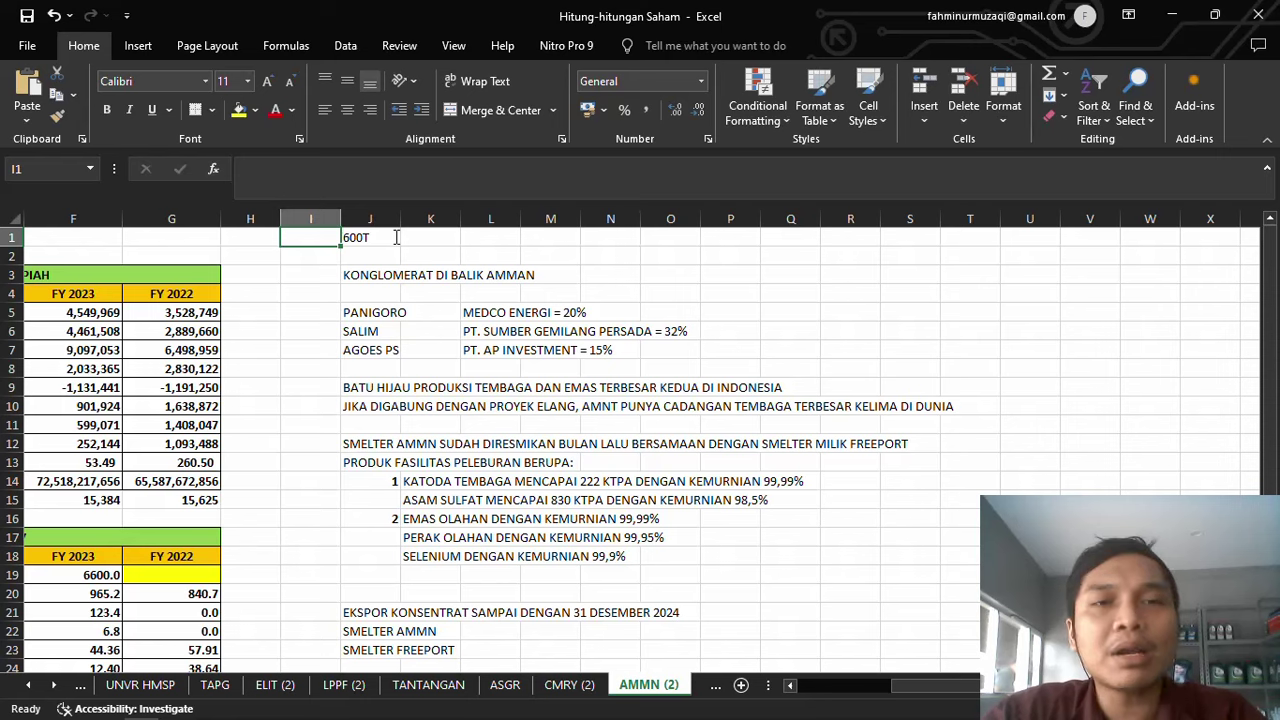
Review the AMMN financial report table, finishing on the Q2 2024 ASET value in D7
{"action": "key", "text": "Left"}
{"action": "key", "text": "Left"}
{"action": "key", "text": "Left"}
{"action": "key", "text": "Left"}
{"action": "key", "text": "Left"}
{"action": "key", "text": "Left"}
{"action": "key", "text": "Left"}
{"action": "key", "text": "Left"}
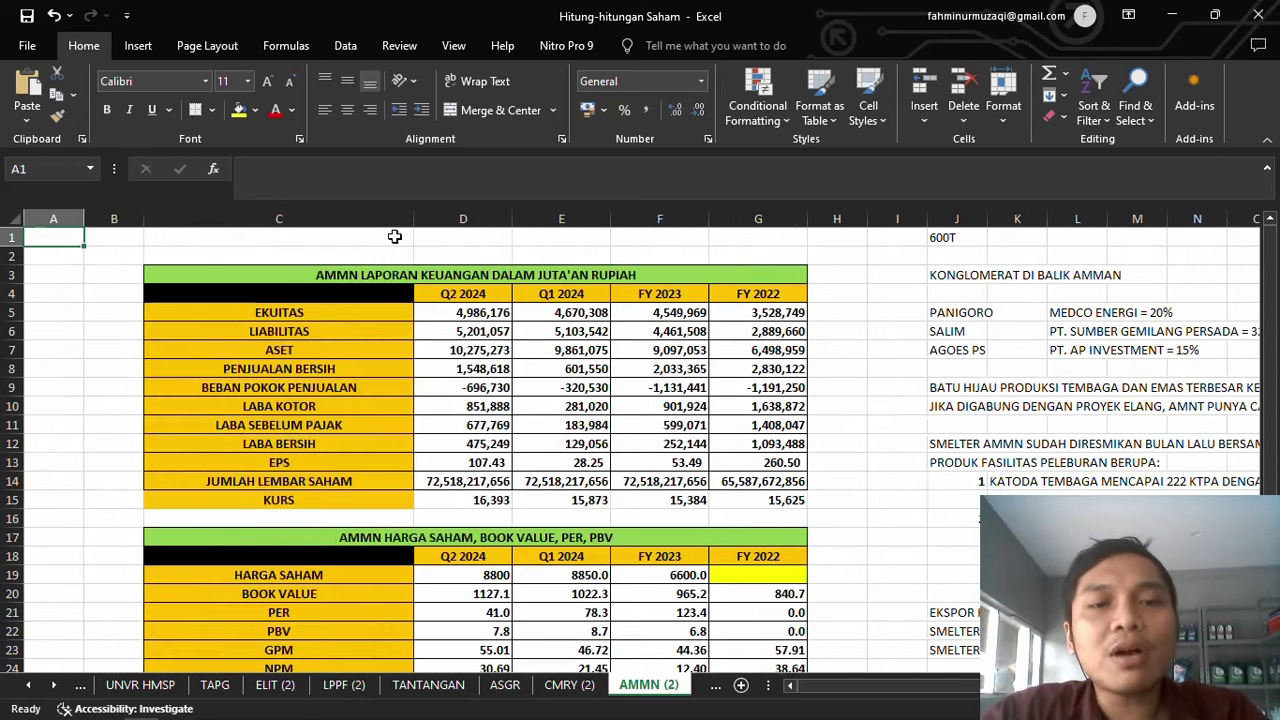
{"action": "key", "text": "Down"}
{"action": "key", "text": "Down"}
{"action": "key", "text": "Down"}
{"action": "key", "text": "Down"}
{"action": "key", "text": "Down"}
{"action": "key", "text": "Down"}
{"action": "key", "text": "Down"}
{"action": "key", "text": "Down"}
{"action": "key", "text": "Down"}
{"action": "key", "text": "Down"}
{"action": "key", "text": "Down"}
{"action": "key", "text": "Down"}
{"action": "key", "text": "Down"}
{"action": "key", "text": "Down"}
{"action": "key", "text": "Down"}
{"action": "key", "text": "Down"}
{"action": "key", "text": "Down"}
{"action": "key", "text": "Right"}
{"action": "key", "text": "Up"}
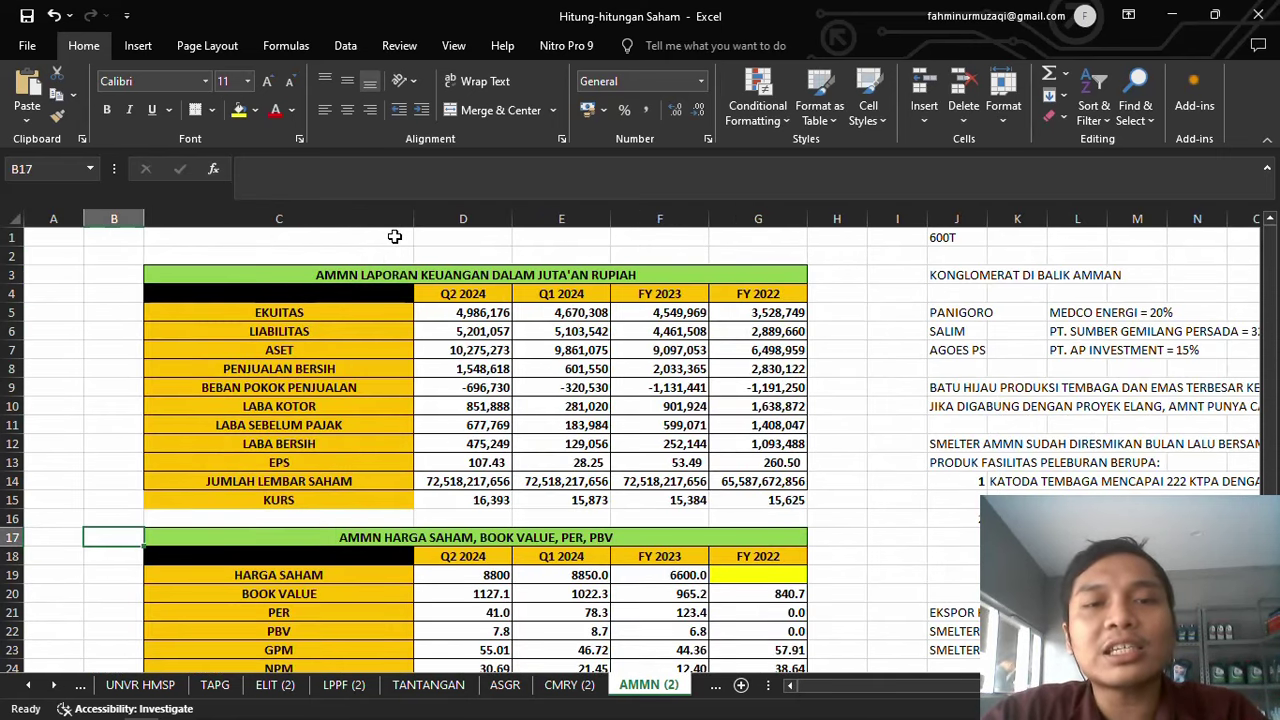
{"action": "key", "text": "Up"}
{"action": "key", "text": "Up"}
{"action": "key", "text": "Up"}
{"action": "key", "text": "Up"}
{"action": "key", "text": "Up"}
{"action": "key", "text": "Up"}
{"action": "key", "text": "Up"}
{"action": "key", "text": "Up"}
{"action": "key", "text": "Right"}
{"action": "key", "text": "Right"}
{"action": "key", "text": "Up"}
{"action": "key", "text": "Up"}
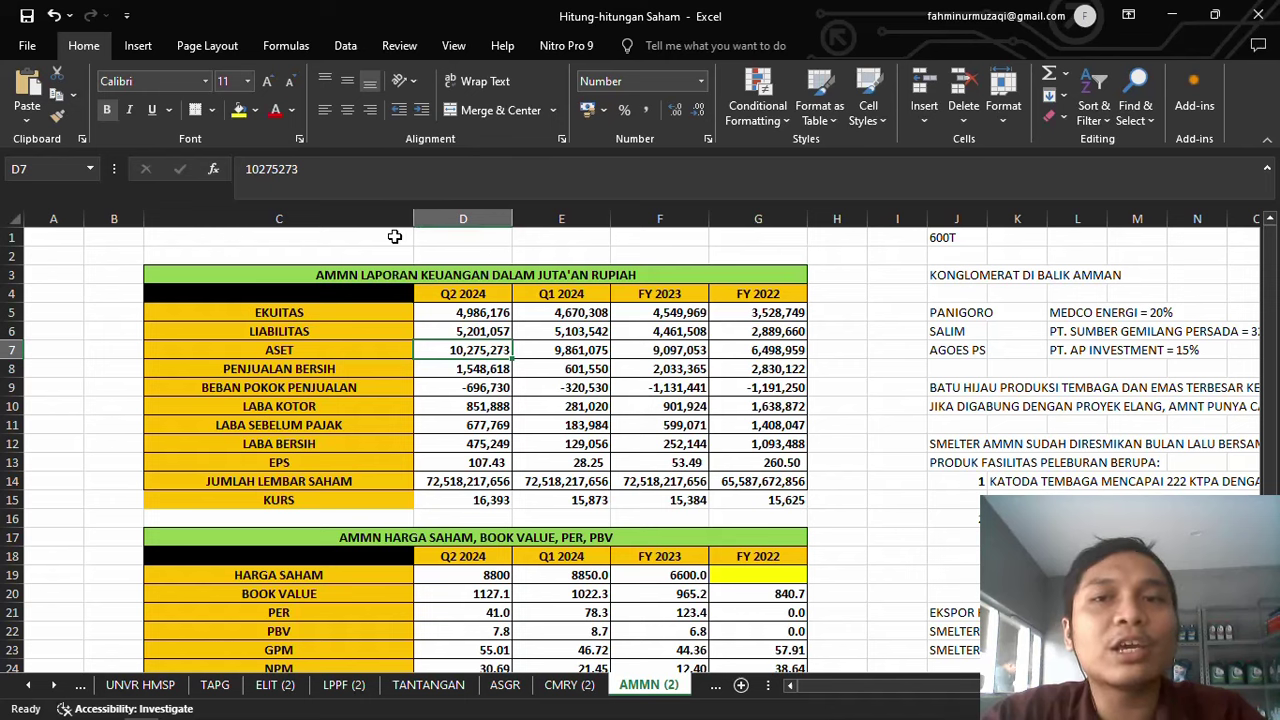
Return to the 600T note in J1 to compare it with the company's Q2 2024 assets
{"action": "key", "text": "Right"}
{"action": "key", "text": "Right"}
{"action": "key", "text": "Right"}
{"action": "key", "text": "Right"}
{"action": "key", "text": "Right"}
{"action": "key", "text": "Right"}
{"action": "key", "text": "Up"}
{"action": "key", "text": "Up"}
{"action": "key", "text": "Up"}
{"action": "key", "text": "Up"}
{"action": "key", "text": "Up"}
{"action": "key", "text": "Up"}
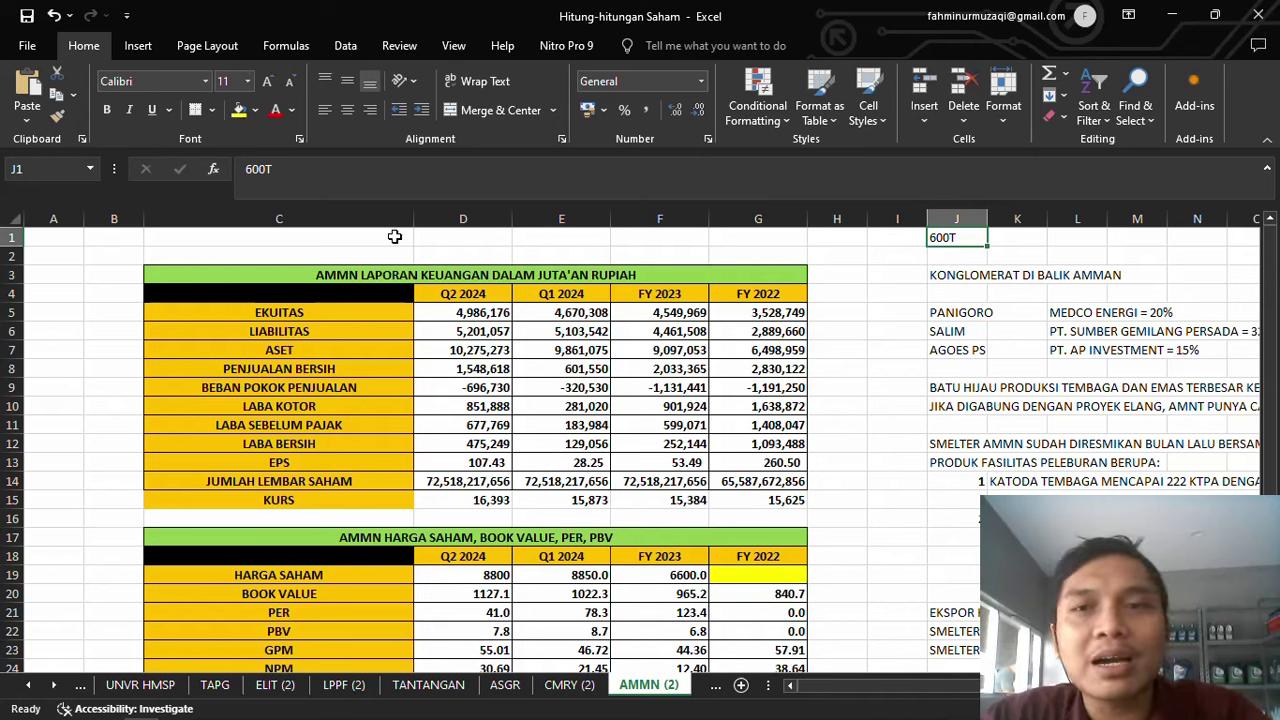
{"action": "key", "text": "Right"}
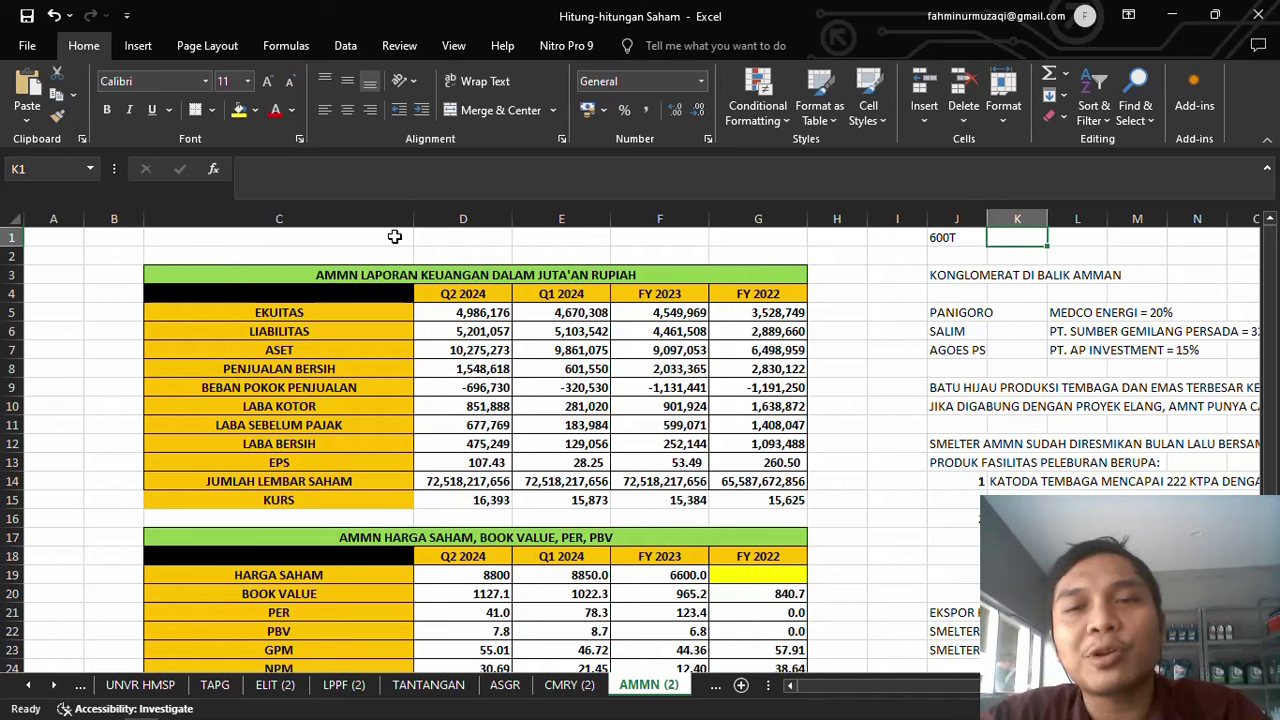
Look over the AMMN share price, book value and ratio table down through its DER row
{"action": "key", "text": "Down"}
{"action": "key", "text": "Down"}
{"action": "key", "text": "Down"}
{"action": "key", "text": "Down"}
{"action": "key", "text": "Down"}
{"action": "key", "text": "Down"}
{"action": "key", "text": "Down"}
{"action": "key", "text": "Down"}
{"action": "key", "text": "Down"}
{"action": "key", "text": "Down"}
{"action": "key", "text": "Down"}
{"action": "key", "text": "Down"}
{"action": "key", "text": "Down"}
{"action": "key", "text": "Down"}
{"action": "key", "text": "Down"}
{"action": "key", "text": "Down"}
{"action": "key", "text": "Down"}
{"action": "key", "text": "Down"}
{"action": "key", "text": "Down"}
{"action": "key", "text": "Down"}
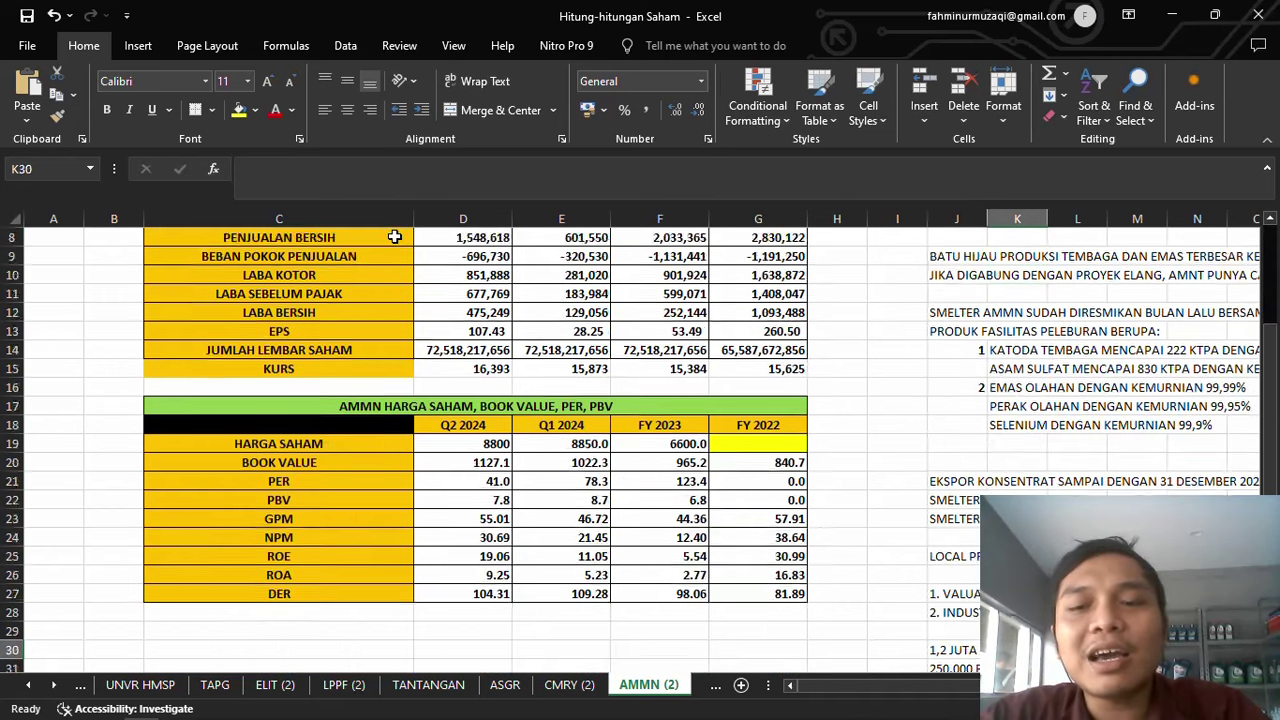
{"action": "key", "text": "Up"}
{"action": "key", "text": "Up"}
{"action": "key", "text": "Up"}
{"action": "key", "text": "Up"}
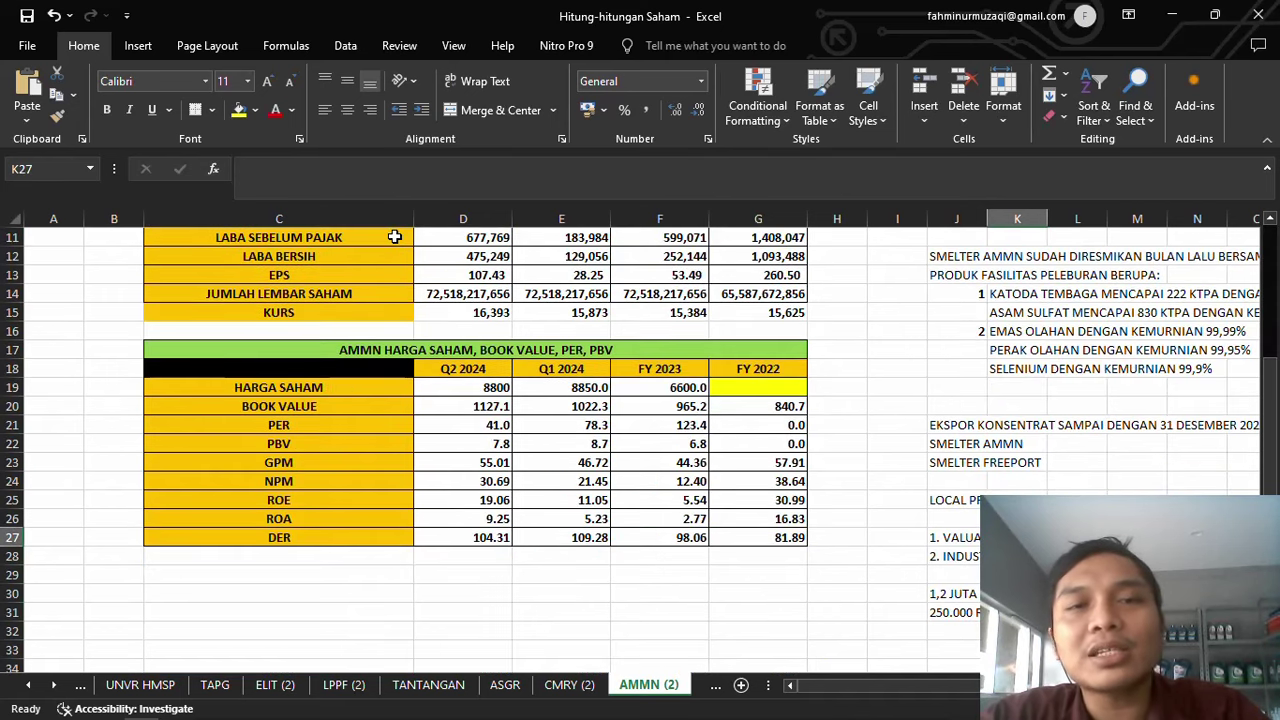
Examine the Q2 2024 column of the ratio table, finishing on the PBV in D22
{"action": "key", "text": "Left"}
{"action": "key", "text": "Left"}
{"action": "key", "text": "Left"}
{"action": "key", "text": "Left"}
{"action": "key", "text": "Up"}
{"action": "key", "text": "Up"}
{"action": "key", "text": "Up"}
{"action": "key", "text": "Up"}
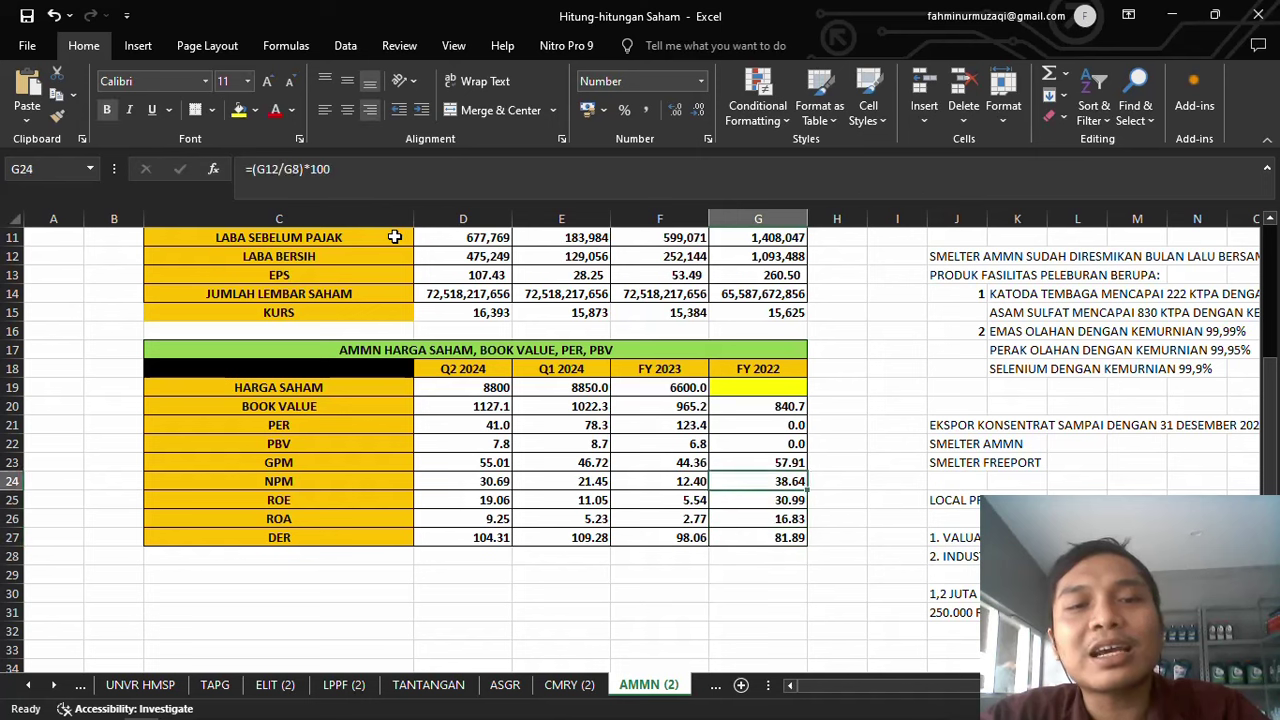
{"action": "key", "text": "Left"}
{"action": "key", "text": "Left"}
{"action": "key", "text": "Left"}
{"action": "key", "text": "Up"}
{"action": "key", "text": "Up"}
{"action": "key", "text": "Up"}
{"action": "key", "text": "Up"}
{"action": "key", "text": "Up"}
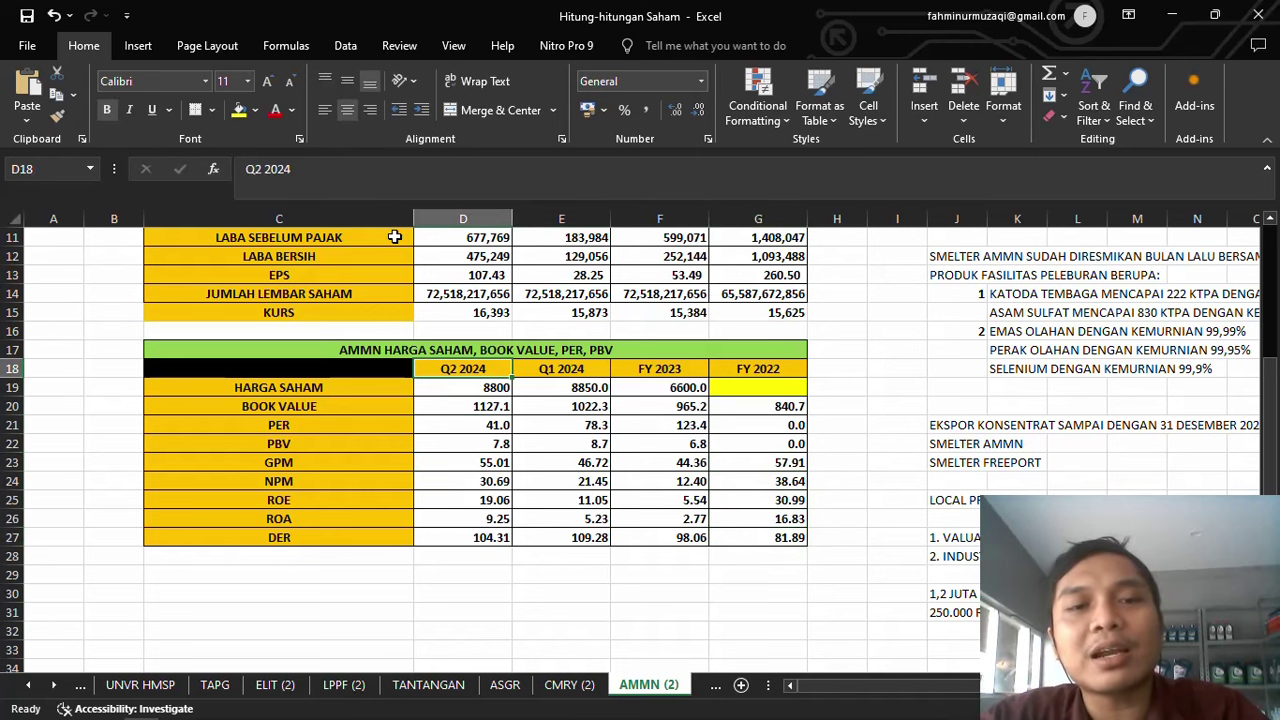
{"action": "key", "text": "Down"}
{"action": "key", "text": "Down"}
{"action": "key", "text": "Down"}
{"action": "key", "text": "Down"}
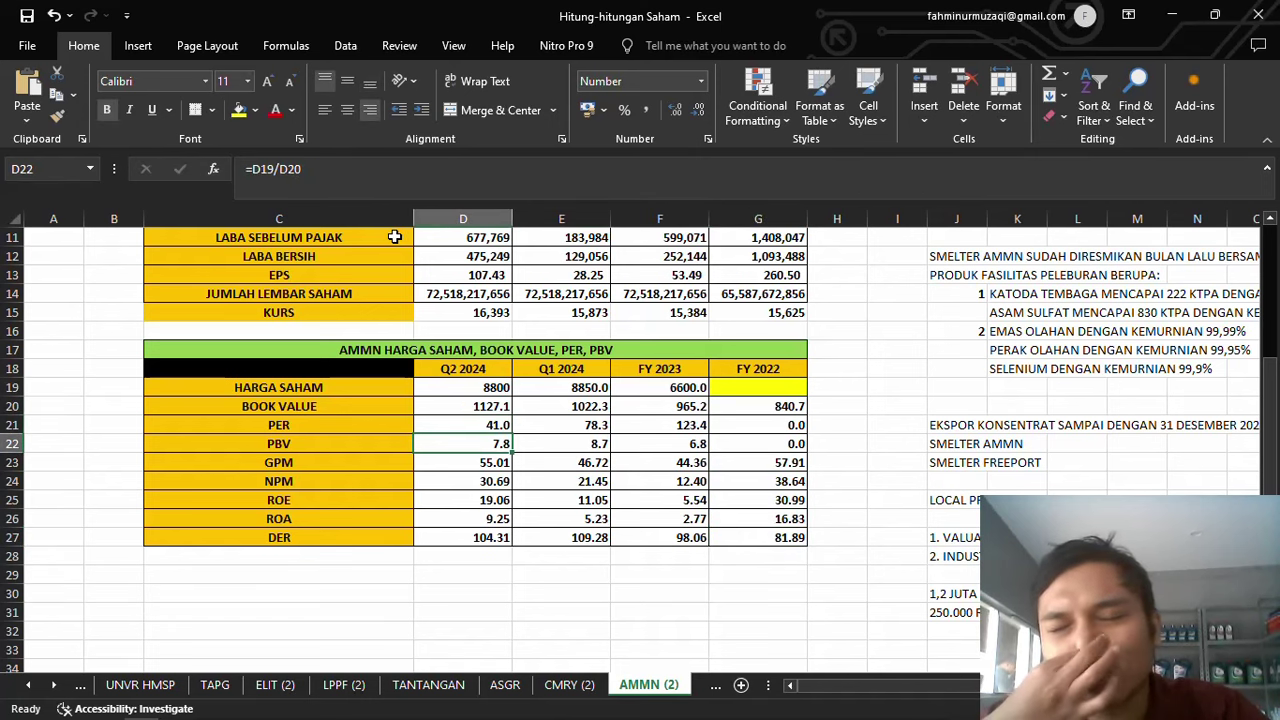
Switch to Firefox and read the 7220c540 AMMN share ownership report from its transaction details back to the reporting party's details on page 2
{"action": "key", "text": "alt+Tab"}
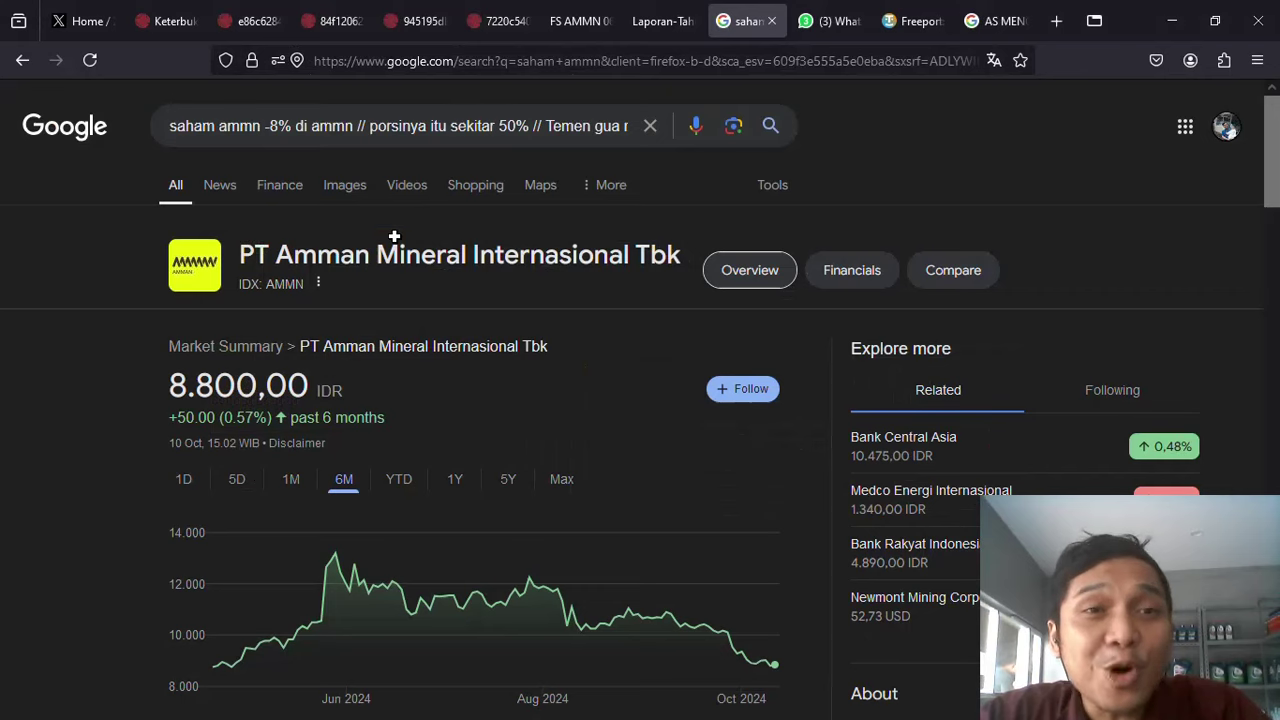
{"action": "left_click", "coordinate": [502, 20]}
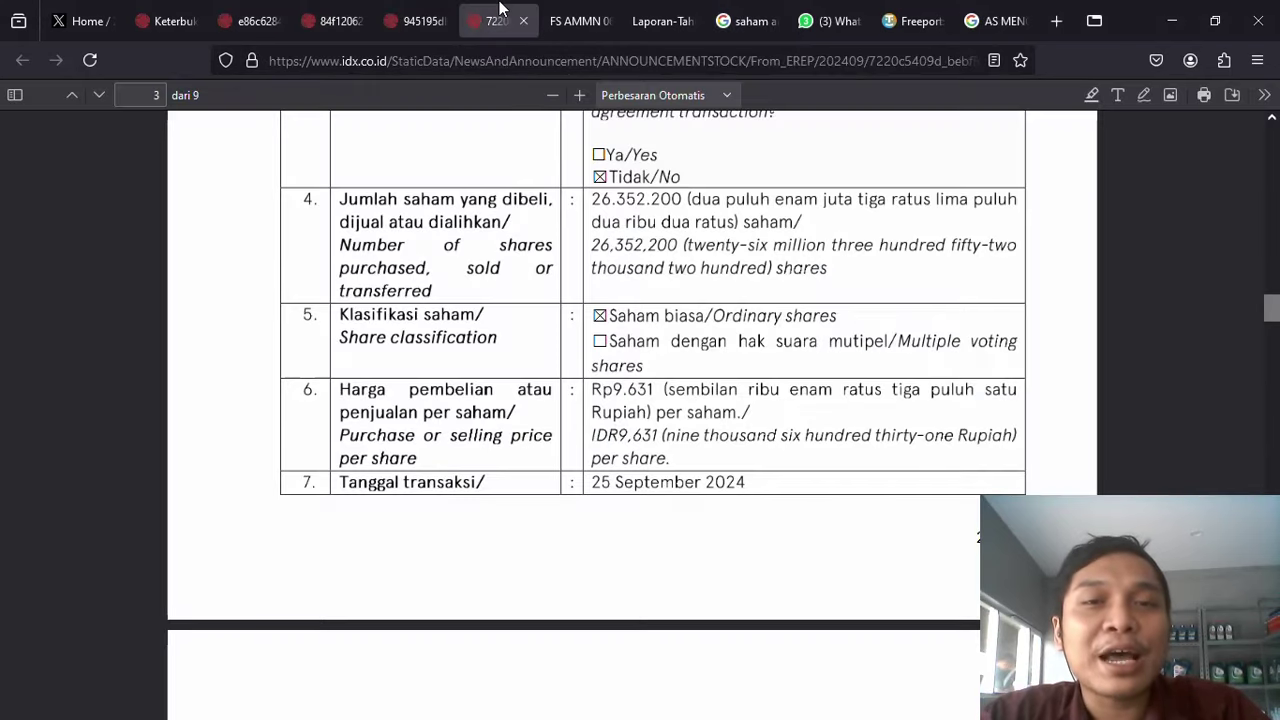
{"action": "key", "text": "Up"}
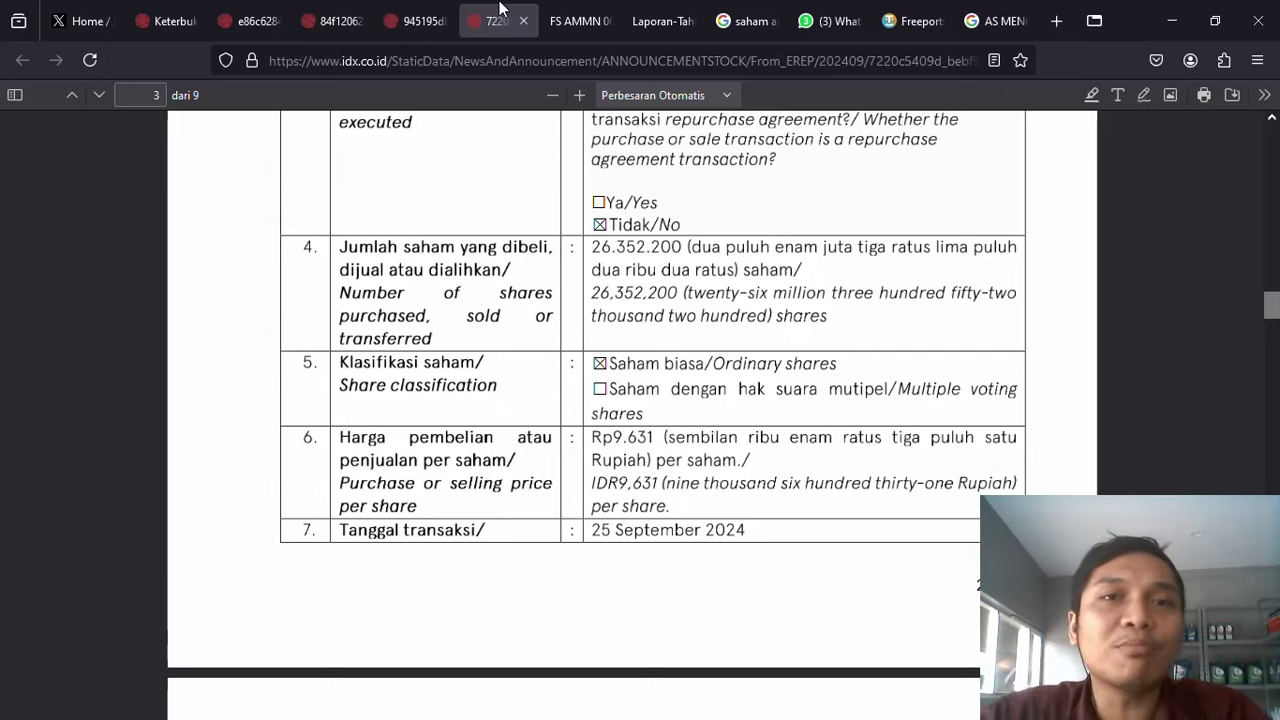
{"action": "key", "text": "Up"}
{"action": "key", "text": "Up"}
{"action": "key", "text": "Up"}
{"action": "key", "text": "Up"}
{"action": "key", "text": "Up"}
{"action": "key", "text": "Up"}
{"action": "key", "text": "Up"}
{"action": "key", "text": "Up"}
{"action": "key", "text": "Up"}
{"action": "key", "text": "Up"}
{"action": "key", "text": "Up"}
{"action": "key", "text": "Up"}
{"action": "key", "text": "Up"}
{"action": "key", "text": "Up"}
{"action": "key", "text": "Up"}
{"action": "key", "text": "Up"}
{"action": "key", "text": "Up"}
{"action": "key", "text": "Up"}
{"action": "key", "text": "Up"}
{"action": "key", "text": "Up"}
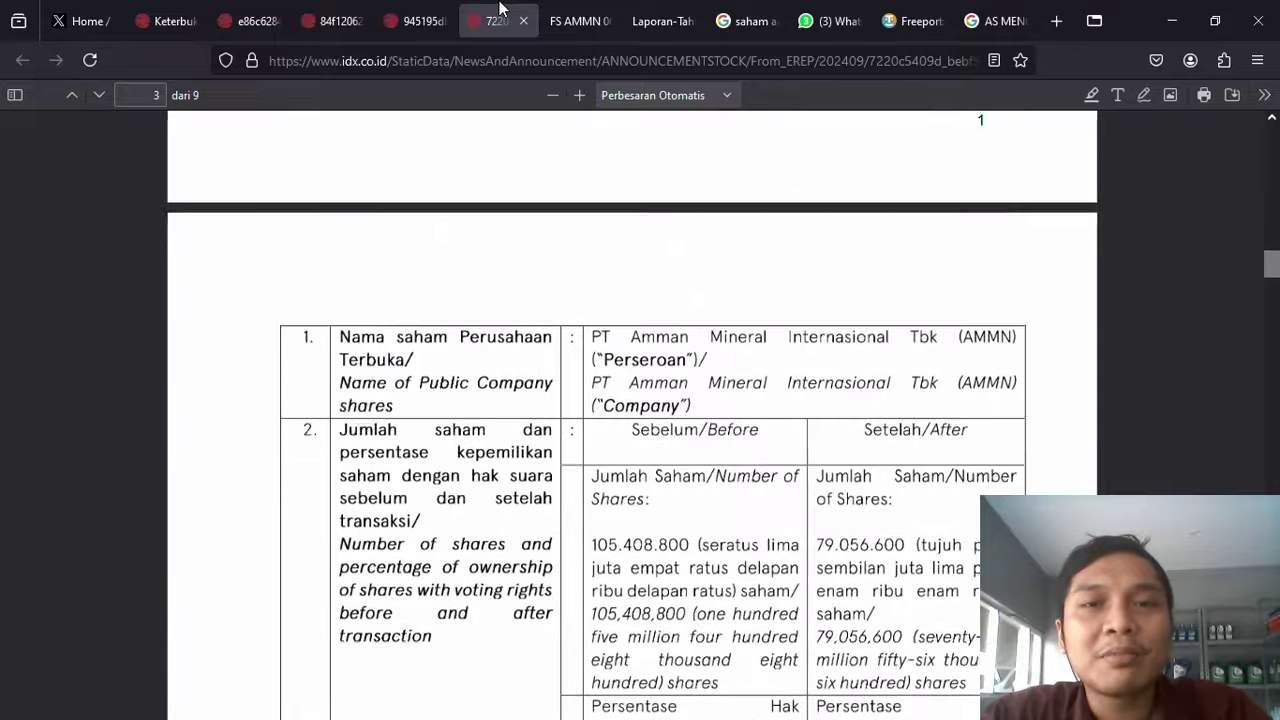
{"action": "key", "text": "Up"}
{"action": "key", "text": "Up"}
{"action": "key", "text": "Up"}
{"action": "key", "text": "Up"}
{"action": "key", "text": "Up"}
{"action": "key", "text": "Up"}
{"action": "key", "text": "Up"}
{"action": "key", "text": "Up"}
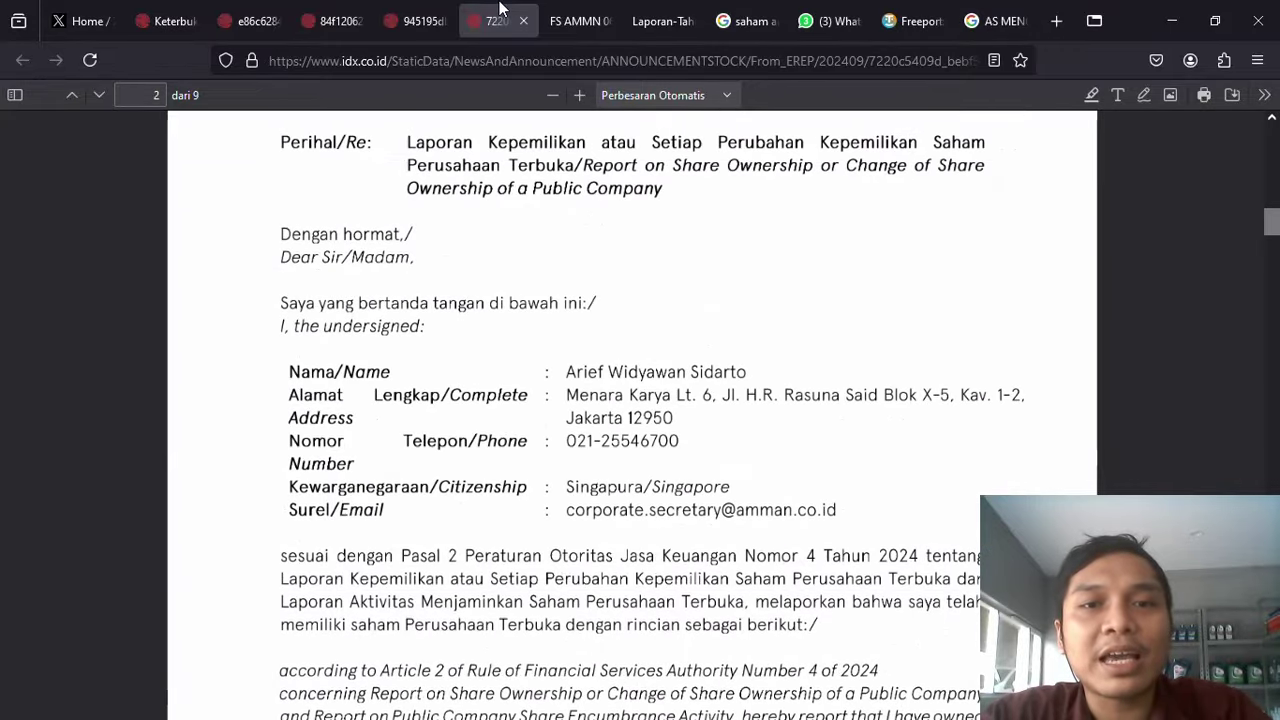
Open the 945195db AMMN ownership report and check the reporting party's details on page 2
{"action": "left_click", "coordinate": [422, 8]}
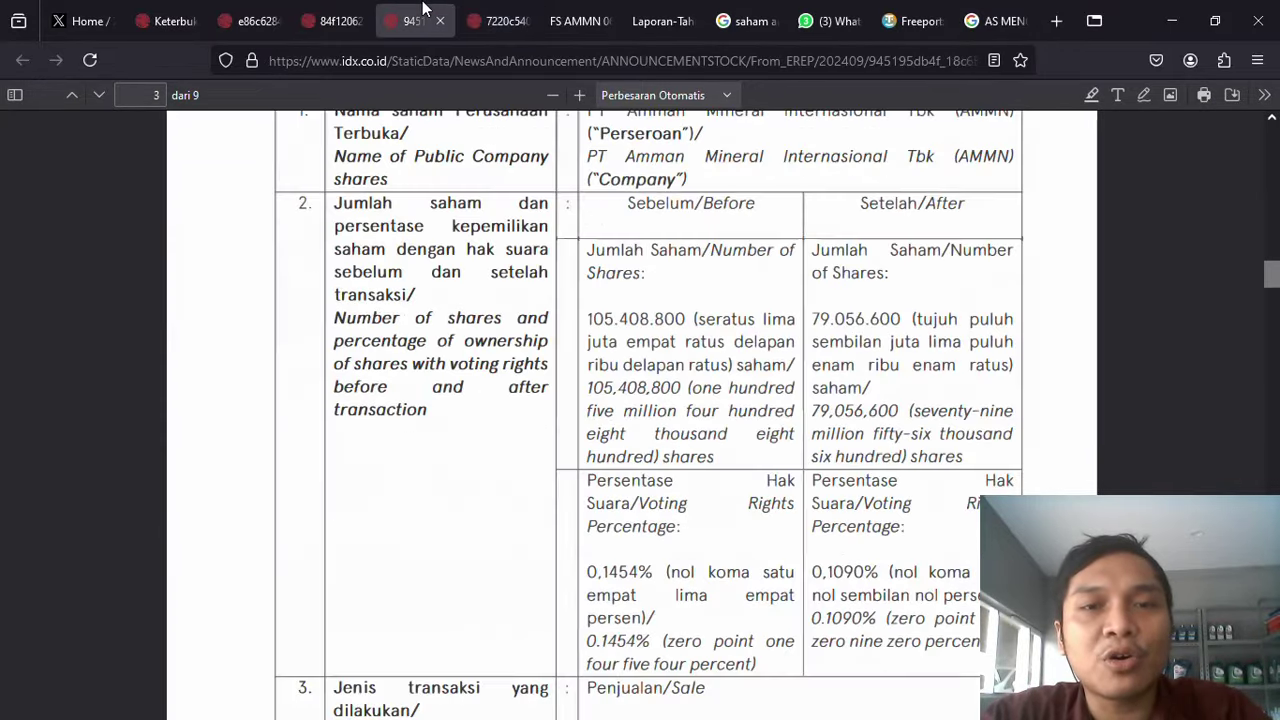
{"action": "key", "text": "Up"}
{"action": "key", "text": "Up"}
{"action": "key", "text": "Up"}
{"action": "key", "text": "Up"}
{"action": "key", "text": "Up"}
{"action": "key", "text": "Up"}
{"action": "key", "text": "Up"}
{"action": "key", "text": "Up"}
{"action": "key", "text": "Up"}
{"action": "key", "text": "Up"}
{"action": "key", "text": "Up"}
{"action": "key", "text": "Up"}
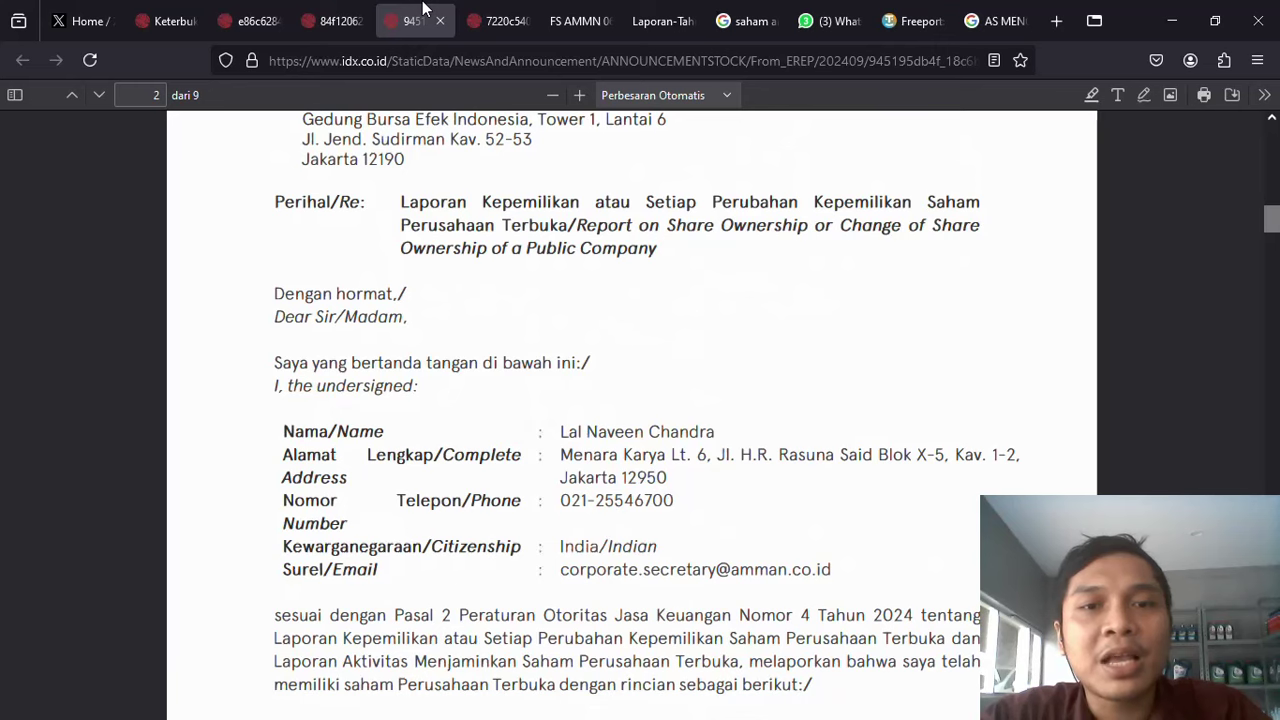
Open the 84f12062 AMMN ownership report and go back from its transaction details to the reporting party's details on page 2
{"action": "left_click", "coordinate": [338, 8]}
{"action": "key", "text": "Up"}
{"action": "key", "text": "Up"}
{"action": "key", "text": "Up"}
{"action": "key", "text": "Up"}
{"action": "key", "text": "Up"}
{"action": "key", "text": "Up"}
{"action": "key", "text": "Up"}
{"action": "key", "text": "Up"}
{"action": "key", "text": "Up"}
{"action": "key", "text": "Up"}
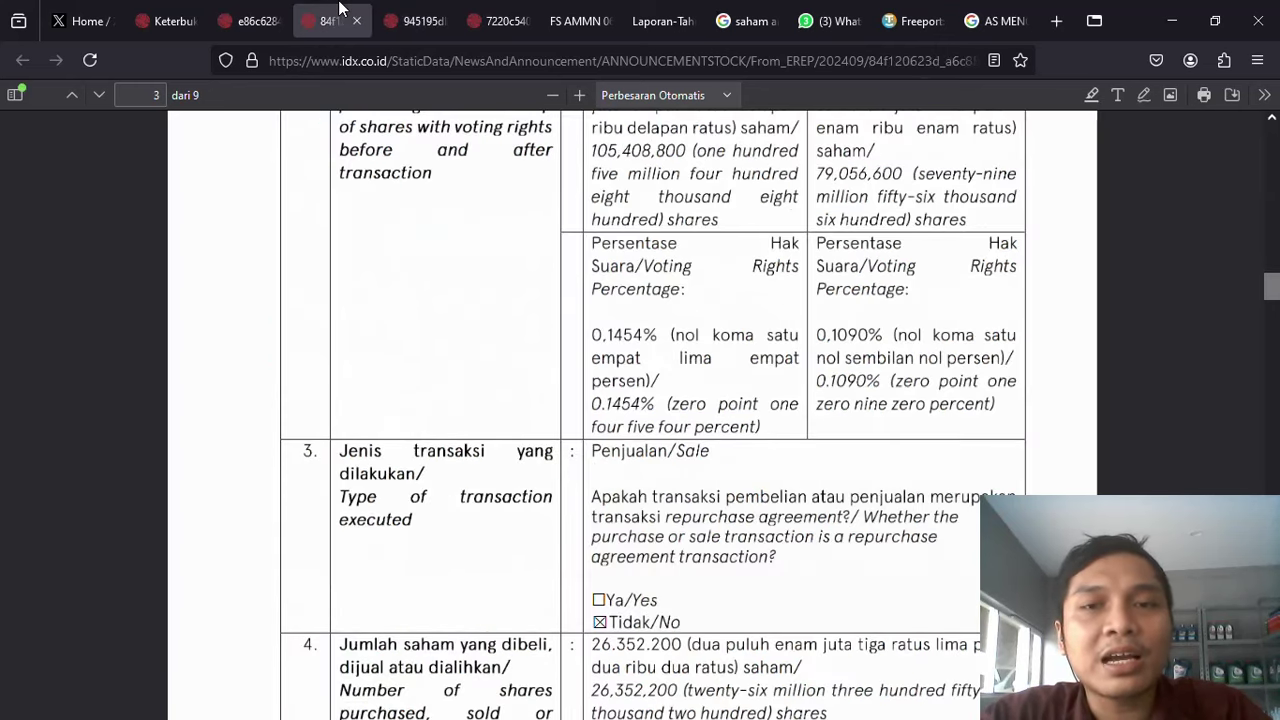
{"action": "key", "text": "Up"}
{"action": "key", "text": "Up"}
{"action": "key", "text": "Up"}
{"action": "key", "text": "Up"}
{"action": "key", "text": "Up"}
{"action": "key", "text": "Up"}
{"action": "key", "text": "Up"}
{"action": "key", "text": "Up"}
{"action": "key", "text": "Up"}
{"action": "key", "text": "Up"}
{"action": "key", "text": "Up"}
{"action": "key", "text": "Up"}
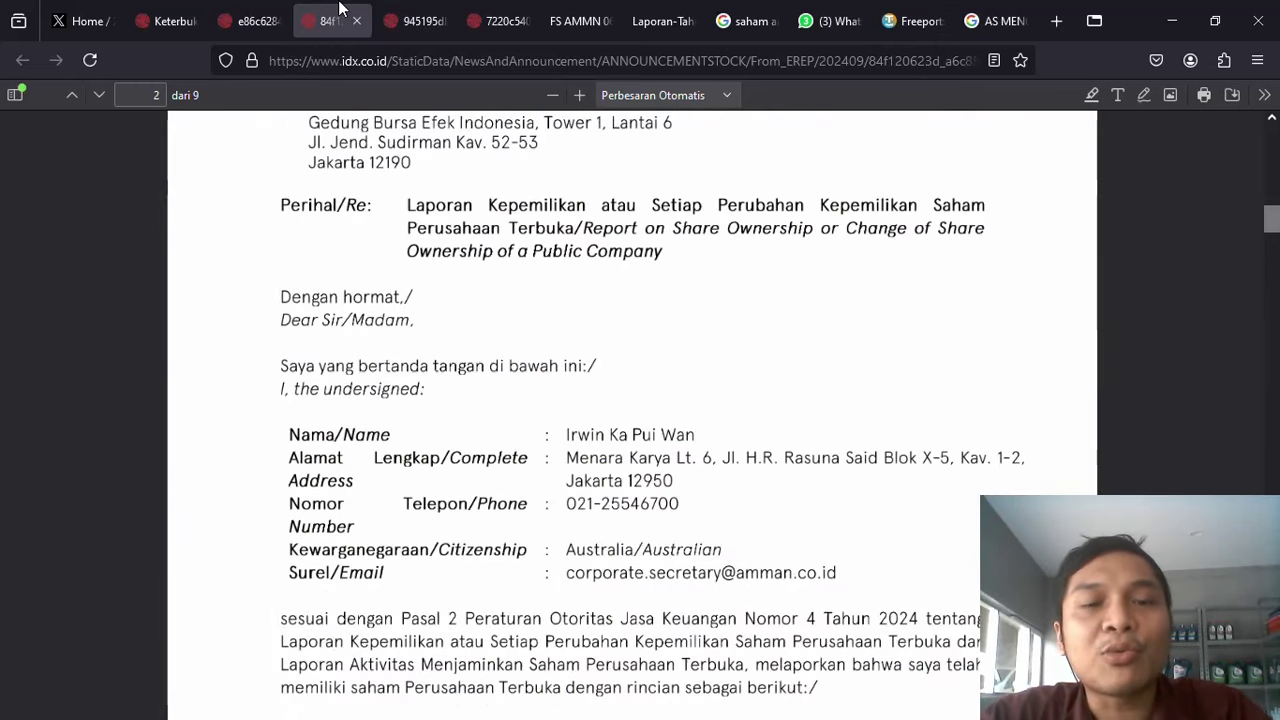
Open the e86c6284 AMMN ownership report and compare the share counts and voting percentages before and after the transaction on page 3
{"action": "left_click", "coordinate": [222, 8]}
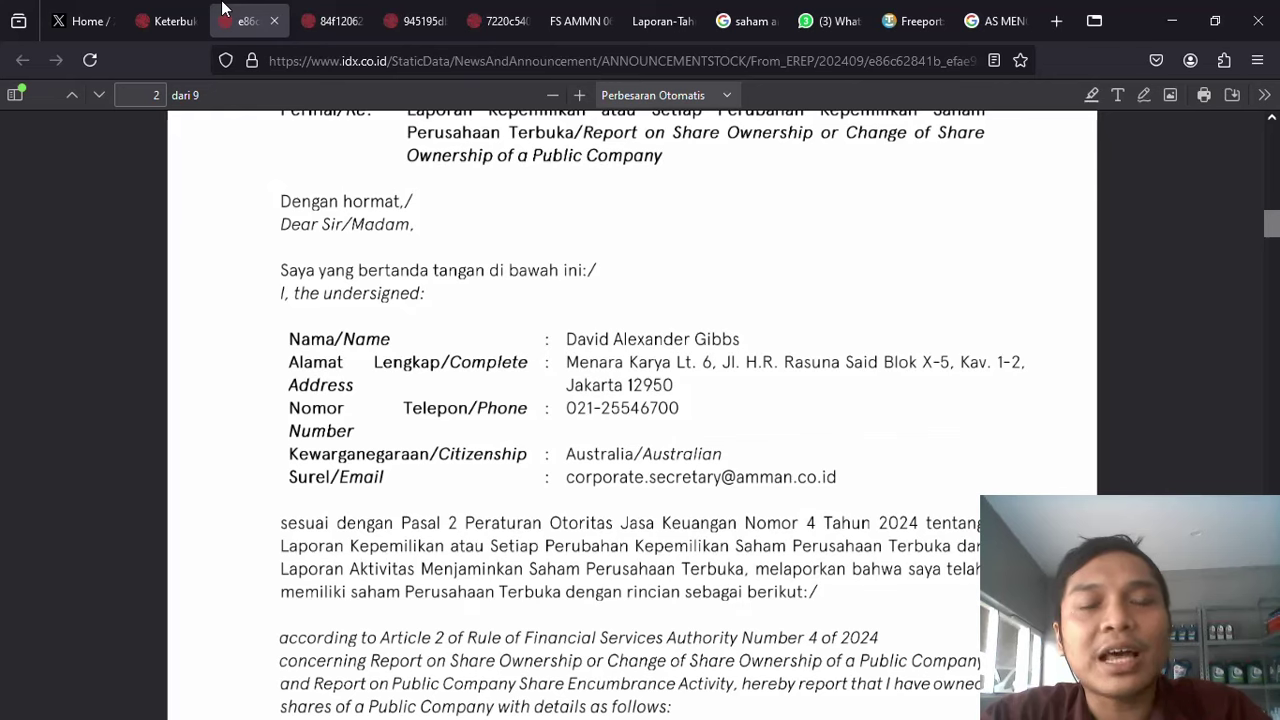
{"action": "key", "text": "Down"}
{"action": "key", "text": "Down"}
{"action": "key", "text": "Down"}
{"action": "key", "text": "Down"}
{"action": "key", "text": "Down"}
{"action": "key", "text": "Down"}
{"action": "key", "text": "Down"}
{"action": "key", "text": "Down"}
{"action": "key", "text": "Down"}
{"action": "key", "text": "Down"}
{"action": "key", "text": "Down"}
{"action": "key", "text": "Down"}
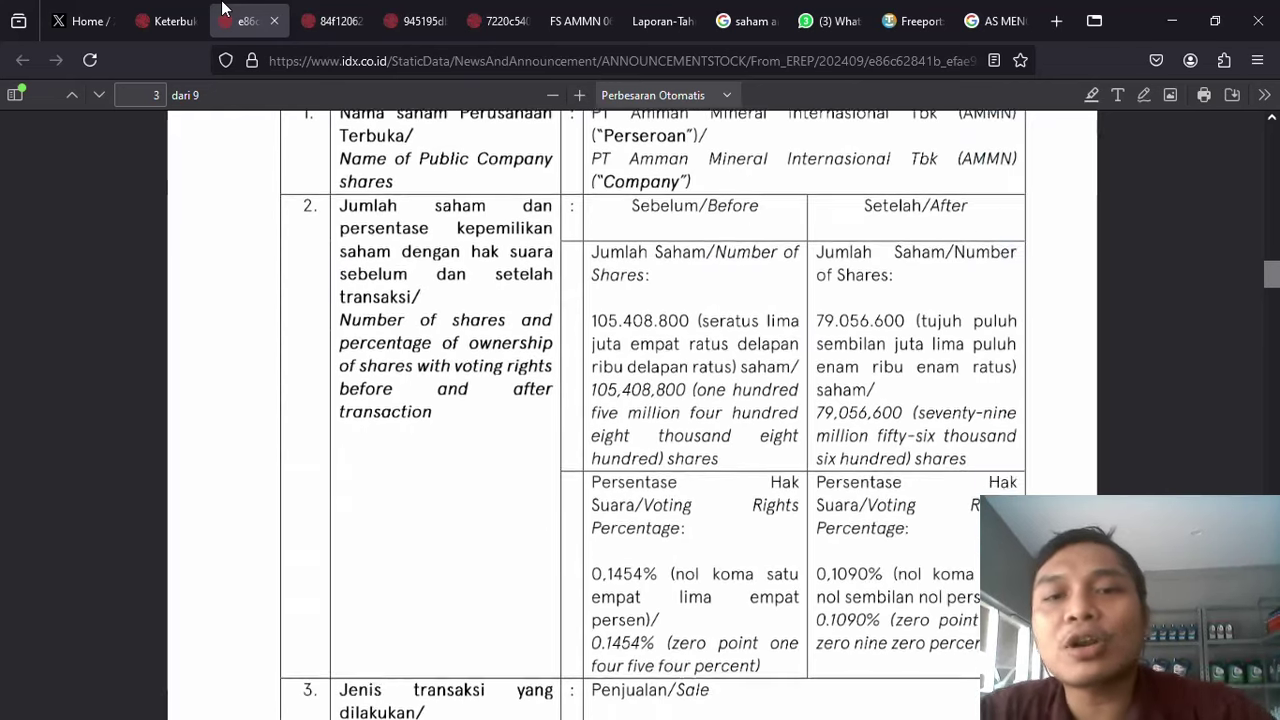
{"action": "key", "text": "Up"}
{"action": "key", "text": "Up"}
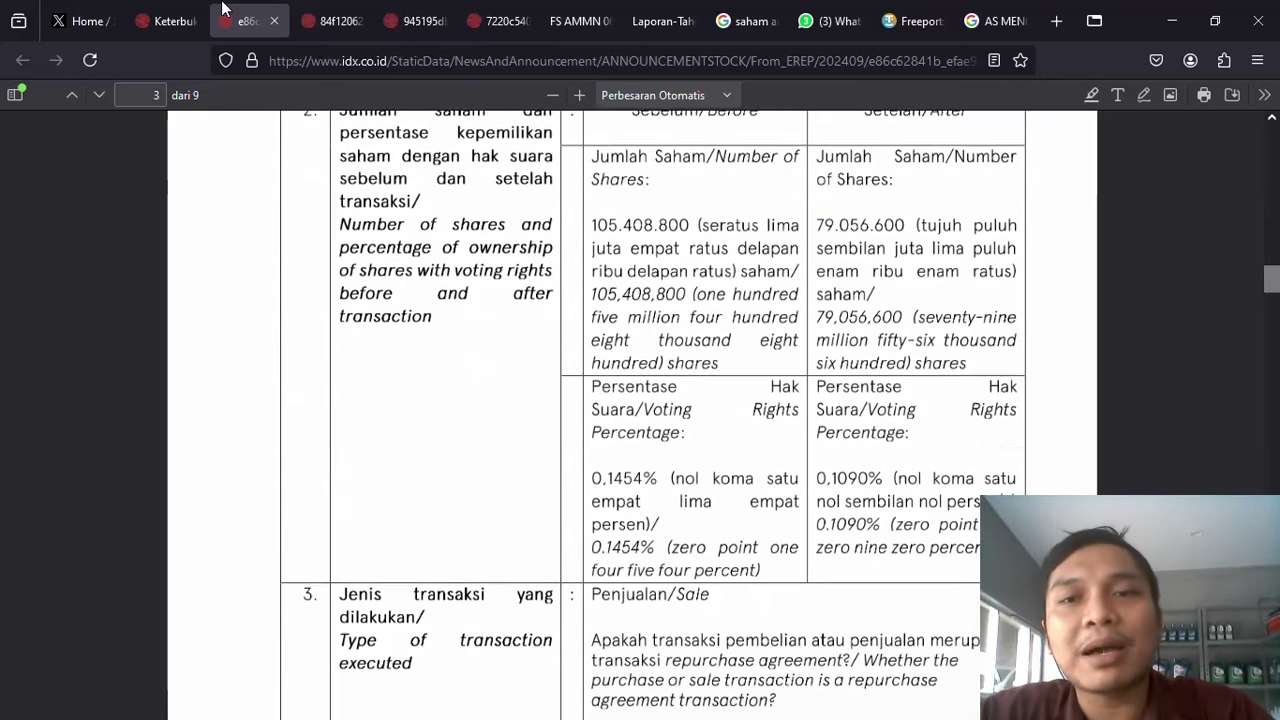
{"action": "key", "text": "Down"}
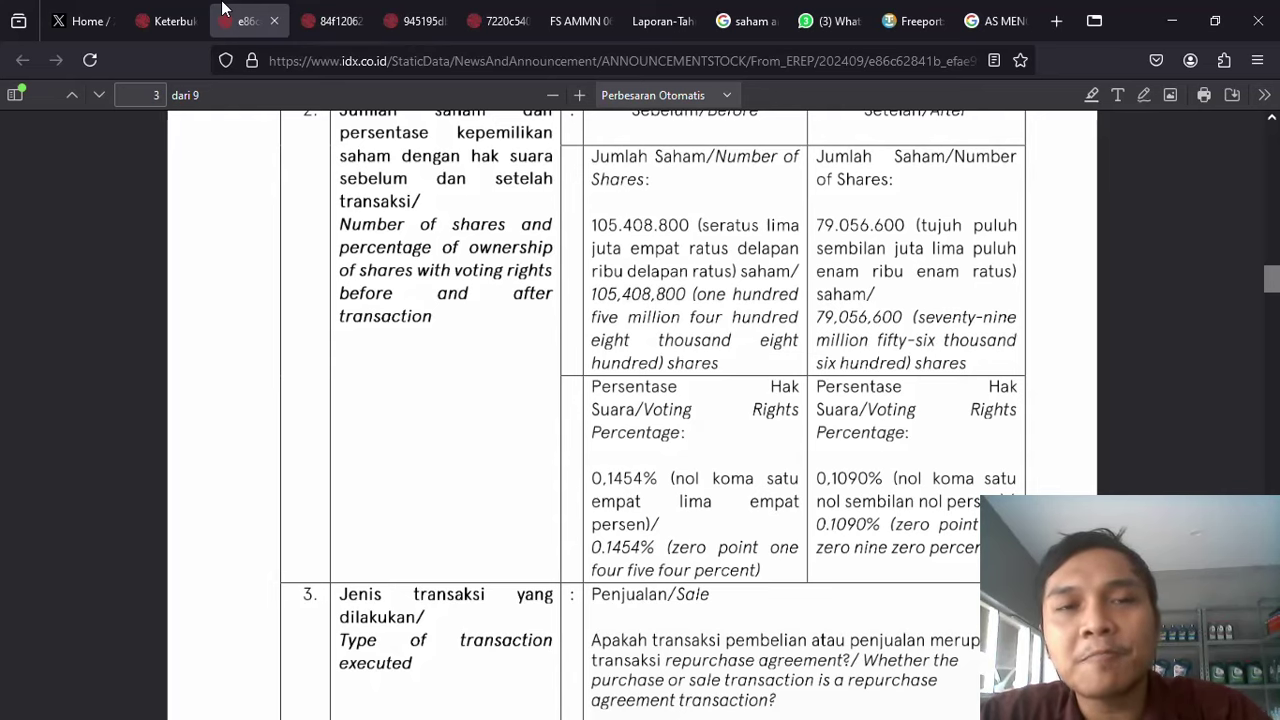
Read the transaction type, number of shares sold, selling price and transaction date on page 3 of the ownership report
{"action": "key", "text": "Down"}
{"action": "key", "text": "Down"}
{"action": "key", "text": "Down"}
{"action": "key", "text": "Down"}
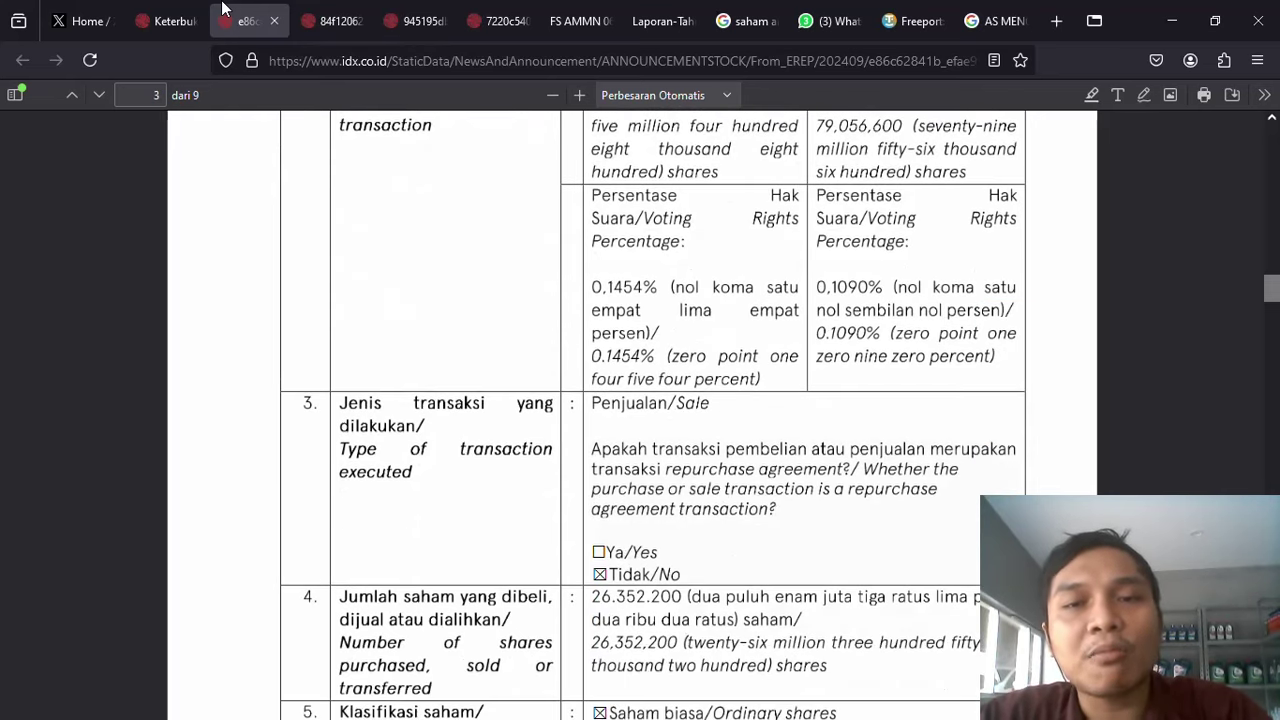
{"action": "key", "text": "Down"}
{"action": "key", "text": "Down"}
{"action": "key", "text": "Down"}
{"action": "key", "text": "Down"}
{"action": "key", "text": "Down"}
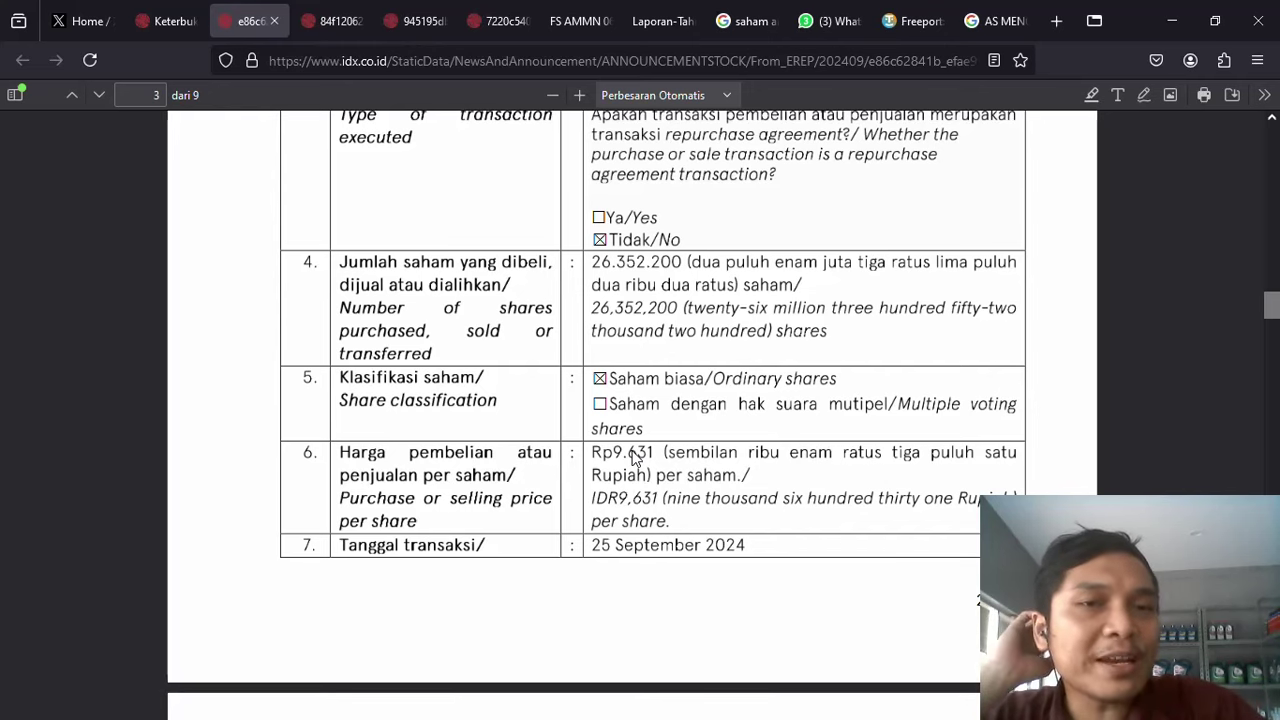
Flip back through the 7220c540, 945195db and 84f12062 ownership reports and return to the e86c6284 report
{"action": "key", "text": "alt+Tab"}
{"action": "key", "text": "alt+Tab"}
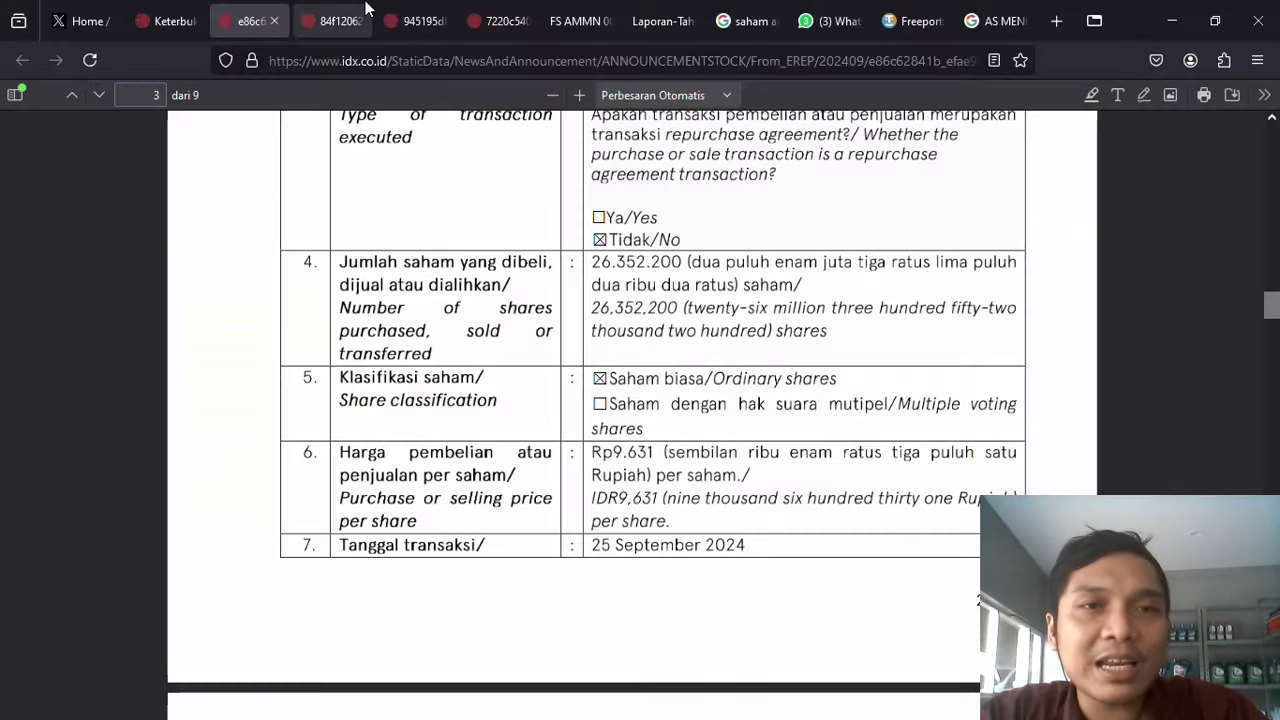
{"action": "left_click", "coordinate": [500, 12]}
{"action": "left_click", "coordinate": [420, 12]}
{"action": "left_click", "coordinate": [338, 8]}
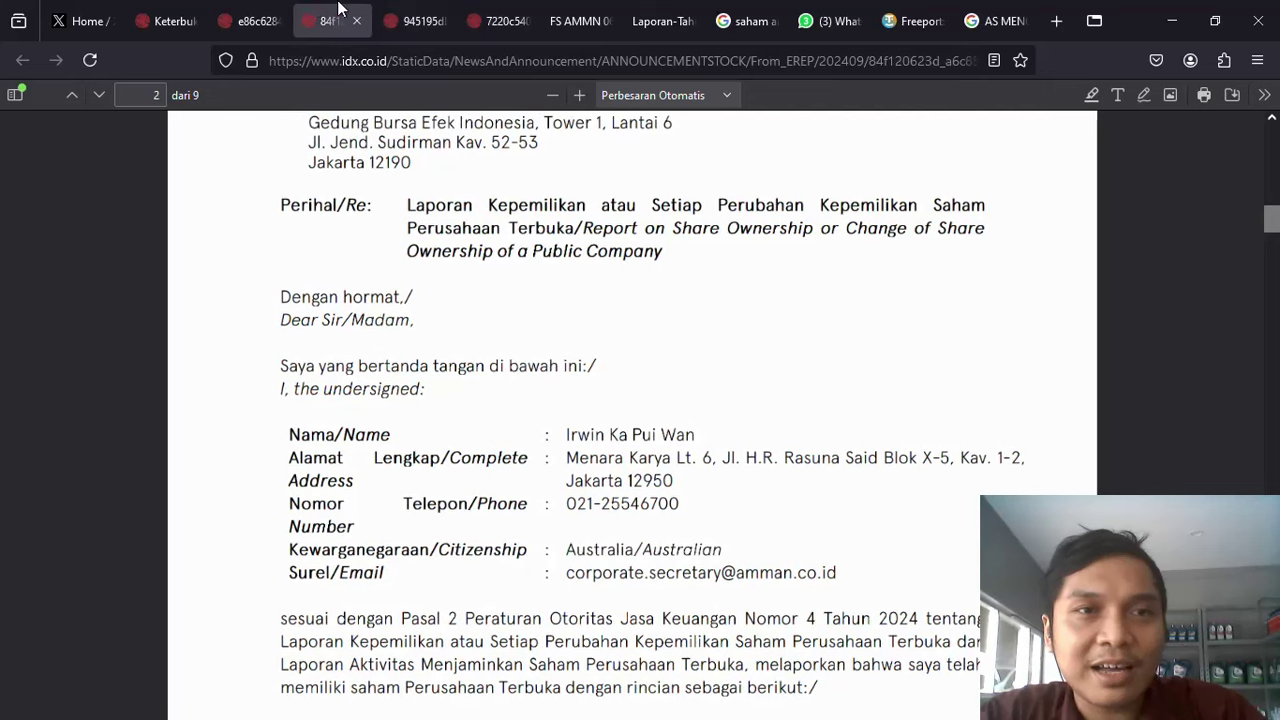
{"action": "left_click", "coordinate": [268, 10]}
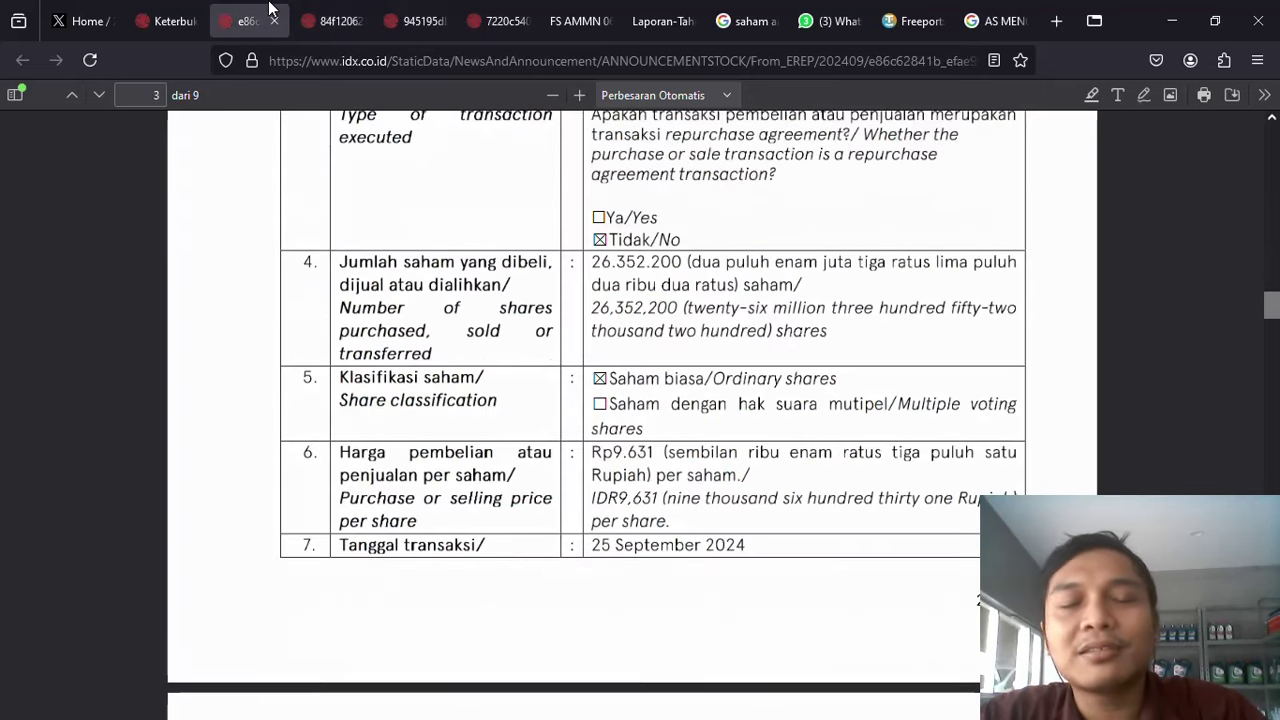
Switch to Excel and examine the smelter and valuation notes beside the AMMN ratio table, finishing on K21
{"action": "key", "text": "alt+Tab"}
{"action": "key", "text": "Right"}
{"action": "key", "text": "Right"}
{"action": "key", "text": "Right"}
{"action": "key", "text": "Right"}
{"action": "key", "text": "Right"}
{"action": "key", "text": "Right"}
{"action": "key", "text": "Right"}
{"action": "key", "text": "Right"}
{"action": "key", "text": "Right"}
{"action": "key", "text": "Right"}
{"action": "key", "text": "Right"}
{"action": "key", "text": "Right"}
{"action": "key", "text": "Right"}
{"action": "key", "text": "Right"}
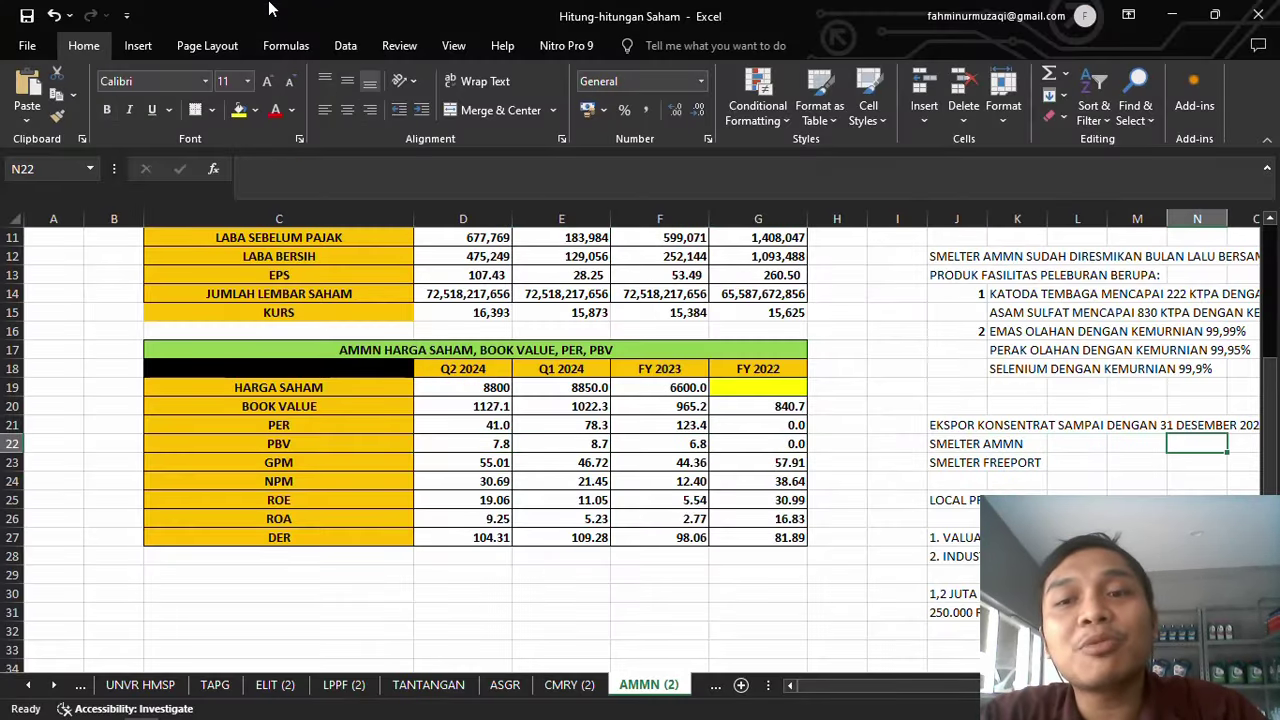
{"action": "key", "text": "Right"}
{"action": "key", "text": "Right"}
{"action": "key", "text": "Right"}
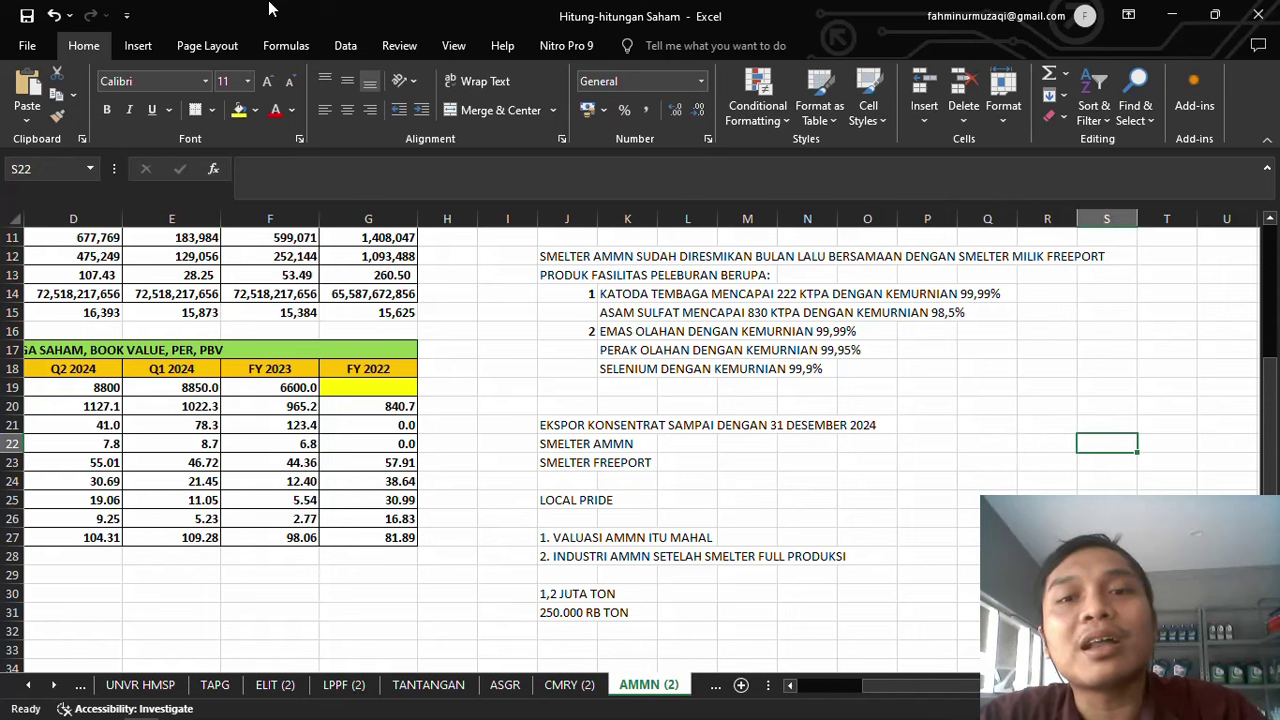
{"action": "key", "text": "Right"}
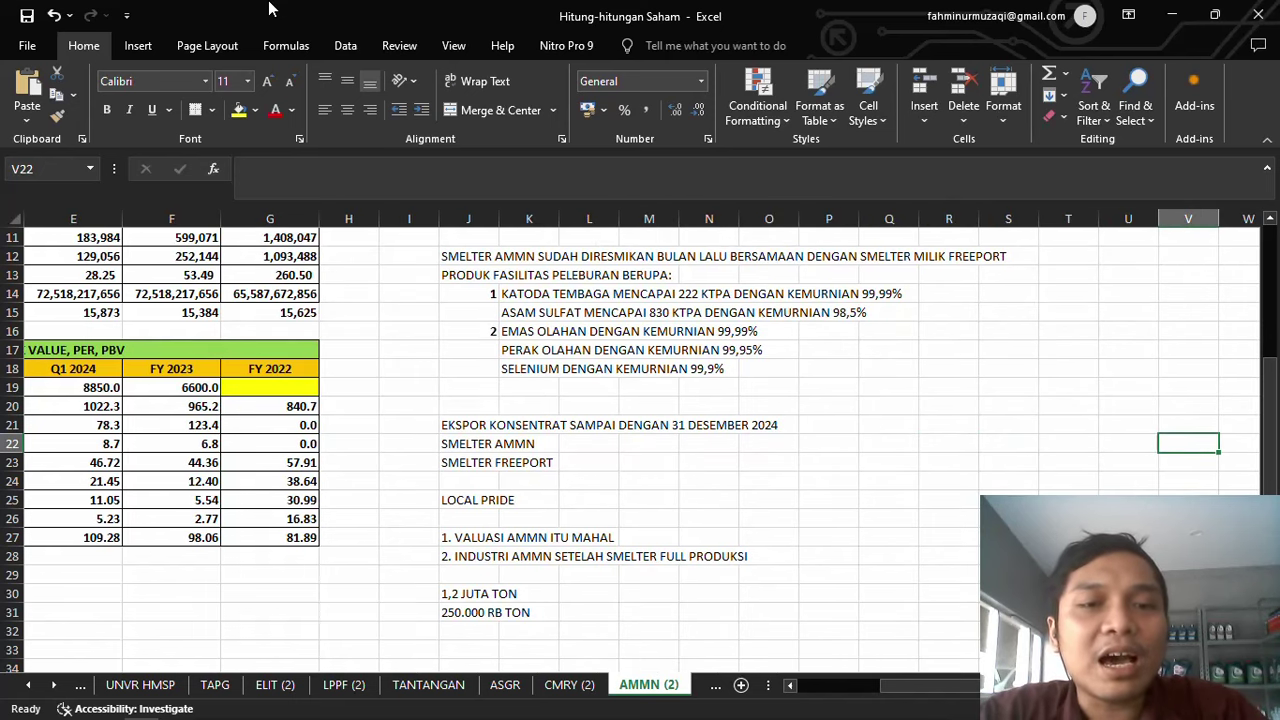
{"action": "left_click", "coordinate": [516, 425]}
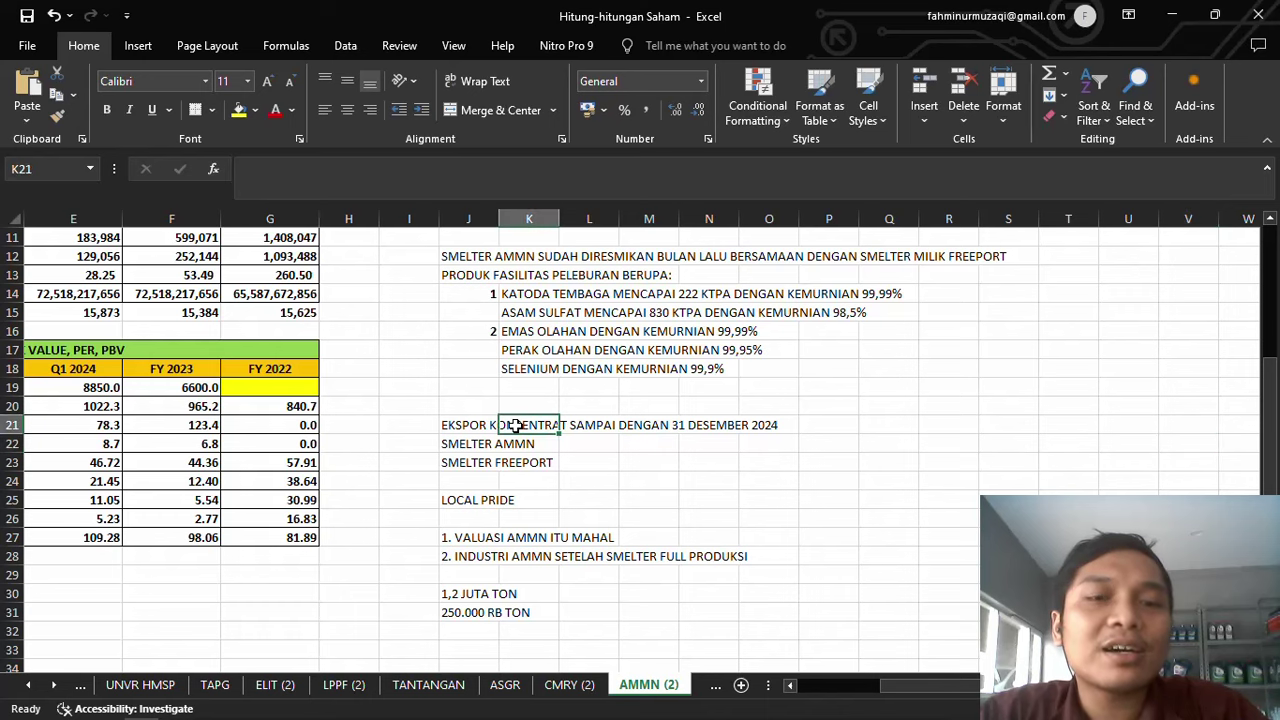
Read the AMMN notes from the conglomerate owners and copper reserves down to the concentrate export note in row 21
{"action": "key", "text": "alt+Tab"}
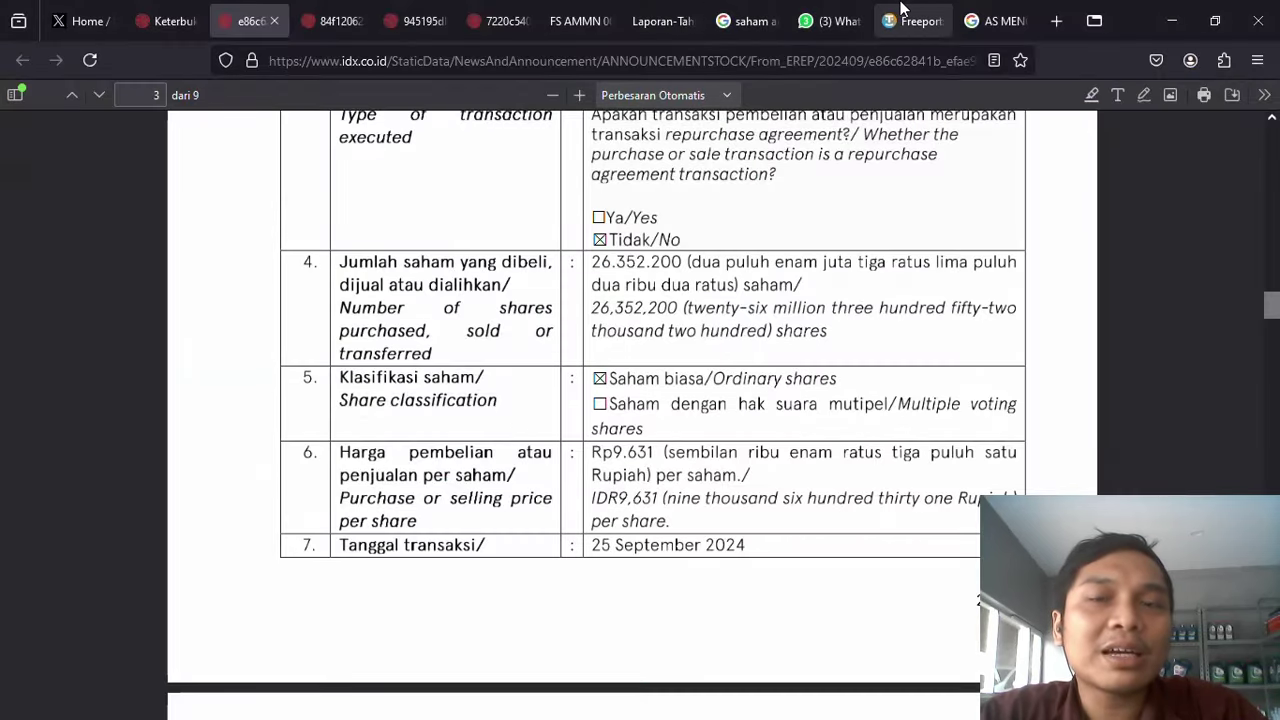
{"action": "key", "text": "alt+Tab"}
{"action": "key", "text": "Up"}
{"action": "key", "text": "Up"}
{"action": "key", "text": "Up"}
{"action": "key", "text": "Up"}
{"action": "key", "text": "Up"}
{"action": "key", "text": "Up"}
{"action": "key", "text": "Up"}
{"action": "key", "text": "Up"}
{"action": "key", "text": "Up"}
{"action": "key", "text": "Up"}
{"action": "key", "text": "Up"}
{"action": "key", "text": "Up"}
{"action": "key", "text": "Up"}
{"action": "key", "text": "Up"}
{"action": "key", "text": "Up"}
{"action": "key", "text": "Up"}
{"action": "key", "text": "Up"}
{"action": "key", "text": "Up"}
{"action": "key", "text": "Up"}
{"action": "key", "text": "Up"}
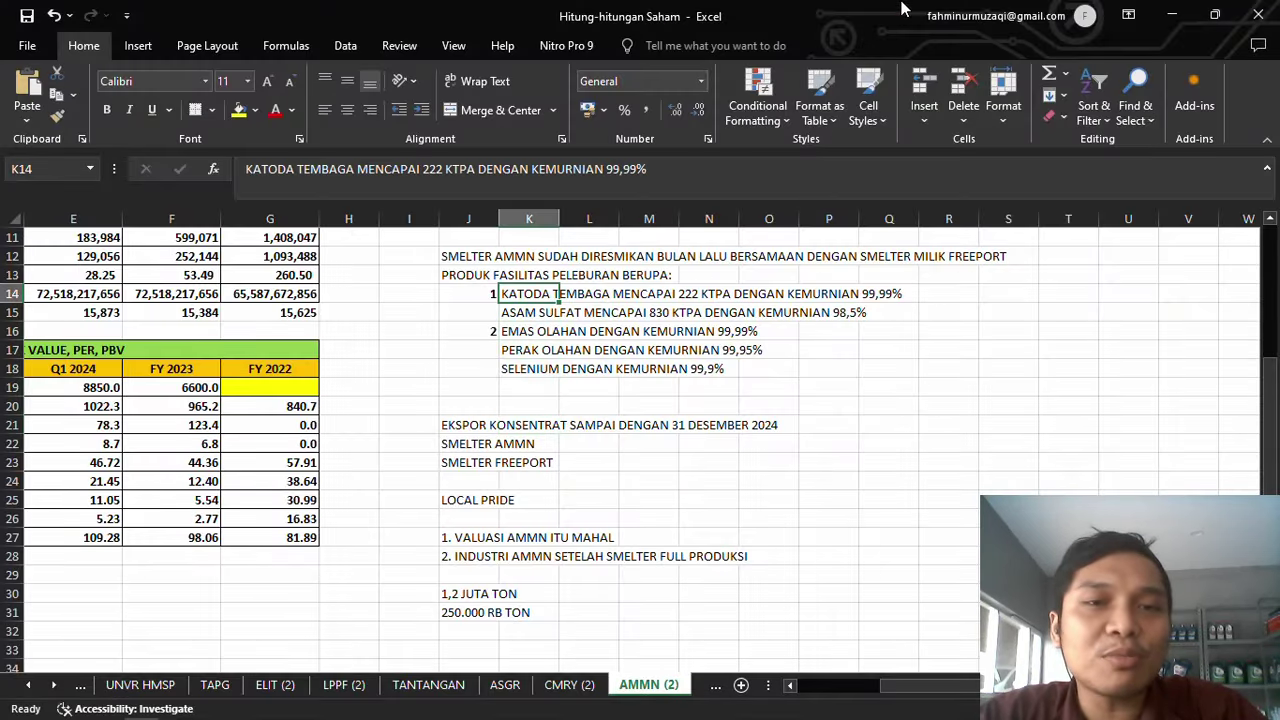
{"action": "key", "text": "Down"}
{"action": "key", "text": "Down"}
{"action": "key", "text": "Down"}
{"action": "key", "text": "Down"}
{"action": "key", "text": "Down"}
{"action": "key", "text": "Down"}
{"action": "key", "text": "Down"}
{"action": "key", "text": "Down"}
{"action": "key", "text": "Down"}
{"action": "key", "text": "Down"}
{"action": "key", "text": "Down"}
{"action": "key", "text": "Down"}
{"action": "key", "text": "Down"}
{"action": "key", "text": "Down"}
{"action": "key", "text": "Down"}
{"action": "key", "text": "Down"}
{"action": "key", "text": "Down"}
{"action": "key", "text": "Down"}
{"action": "key", "text": "Down"}
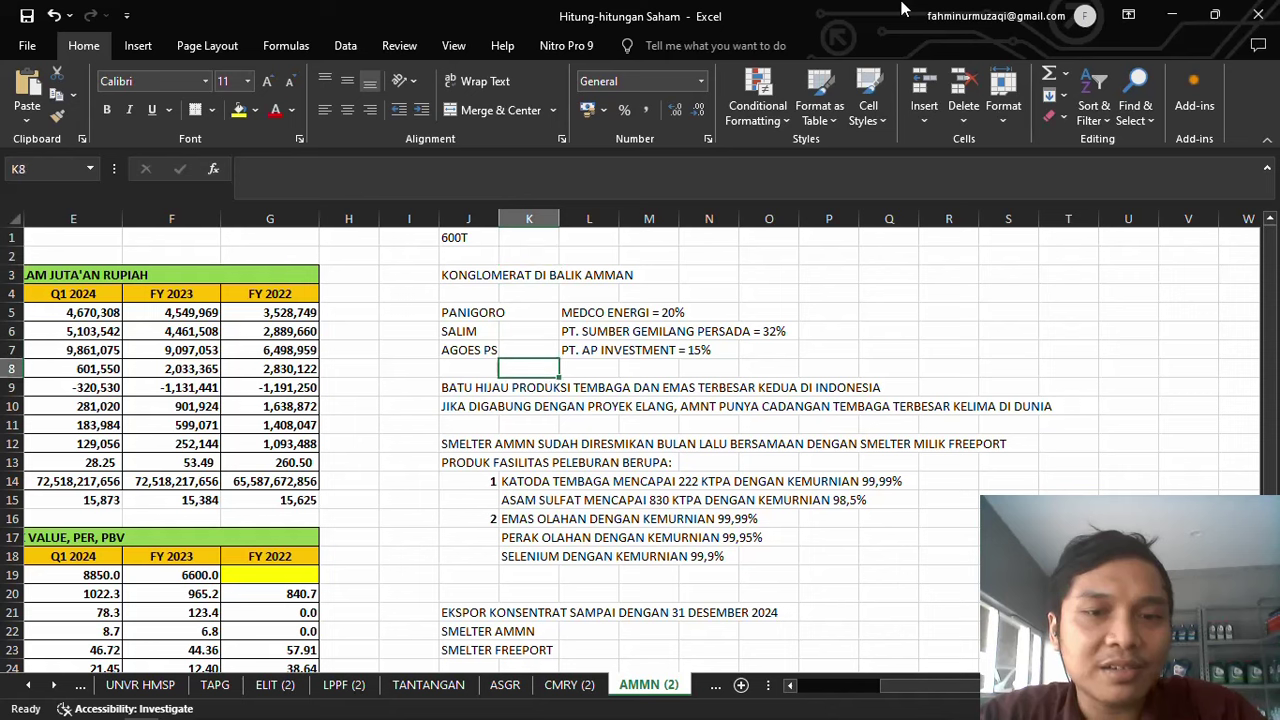
{"action": "key", "text": "Down"}
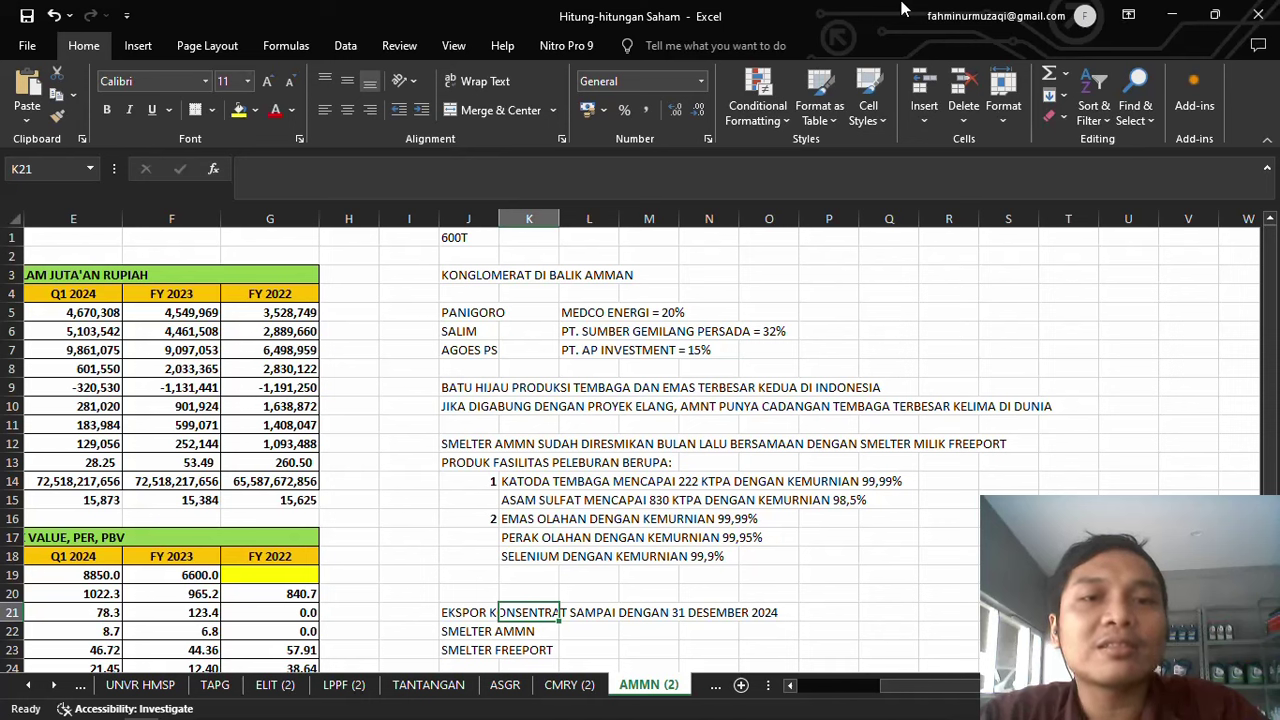
{"action": "key", "text": "Left"}
{"action": "key", "text": "Up"}
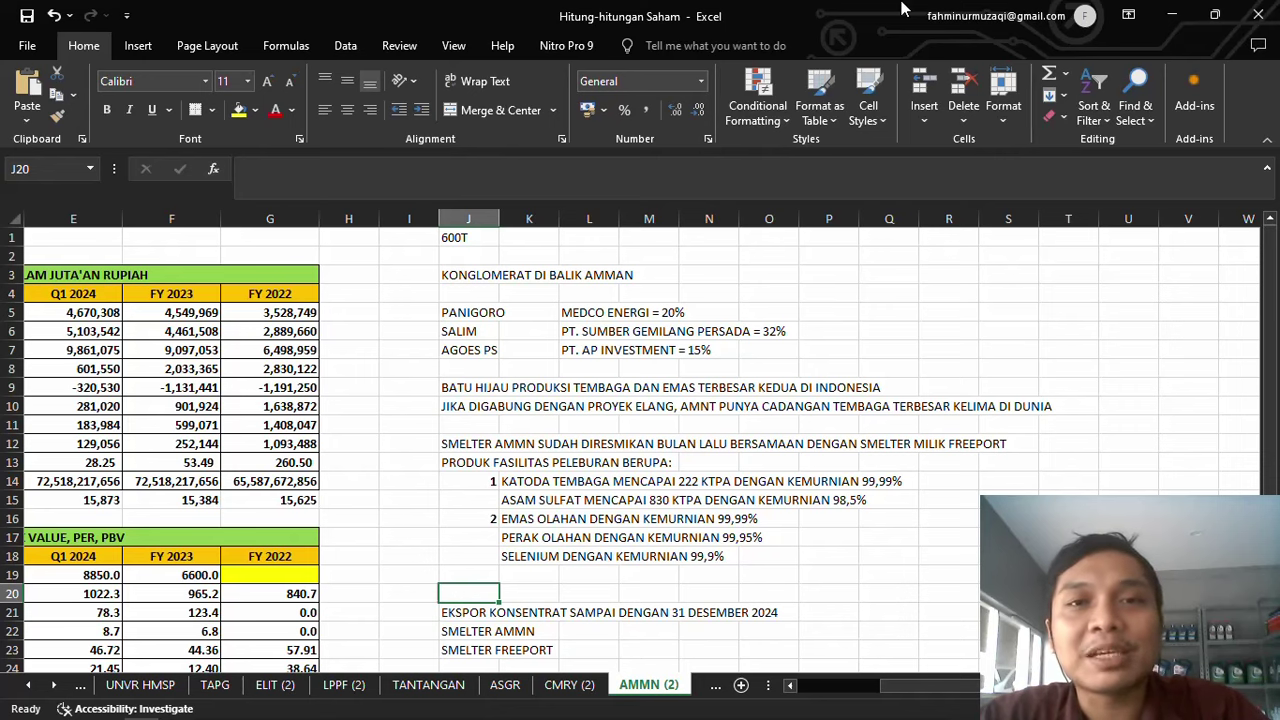
Examine the concentrate export deadline and the AMMN and Freeport smelter notes in rows 21 to 23
{"action": "key", "text": "alt+Tab"}
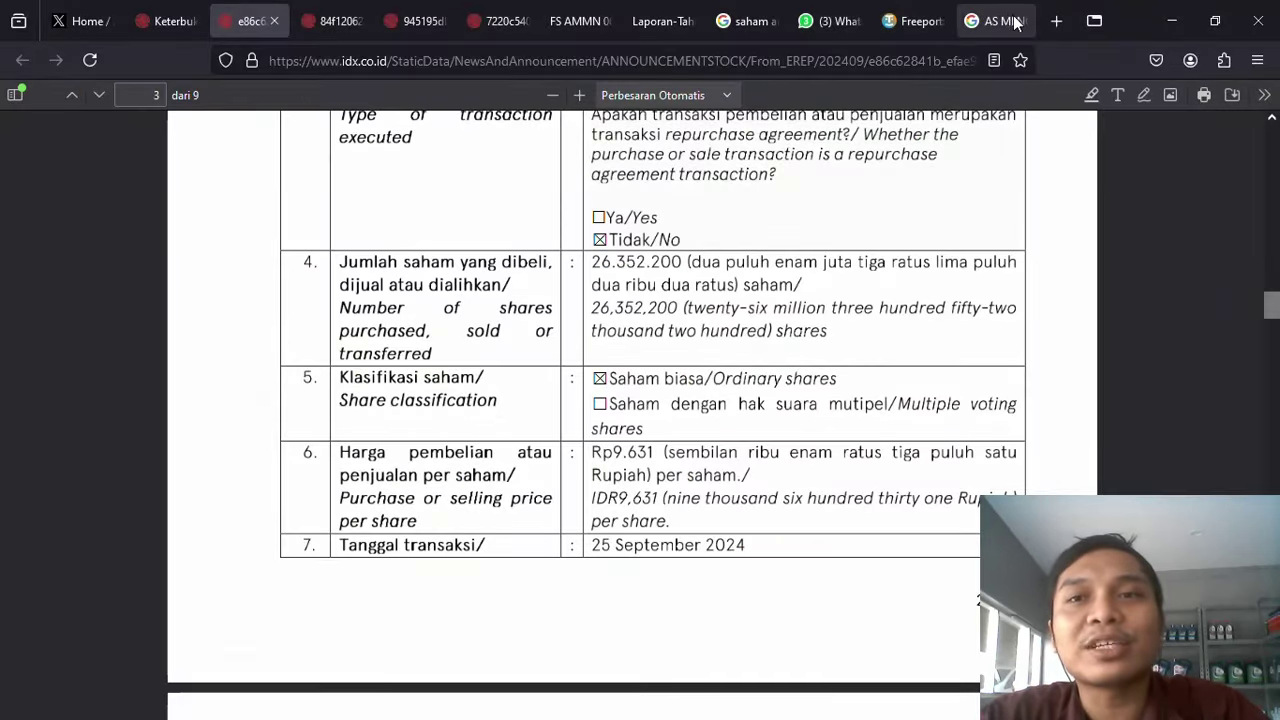
{"action": "left_click", "coordinate": [1014, 22]}
{"action": "key", "text": "alt+Tab"}
{"action": "key", "text": "Down"}
{"action": "key", "text": "Down"}
{"action": "key", "text": "Down"}
{"action": "key", "text": "Down"}
{"action": "key", "text": "Down"}
{"action": "key", "text": "Down"}
{"action": "key", "text": "Down"}
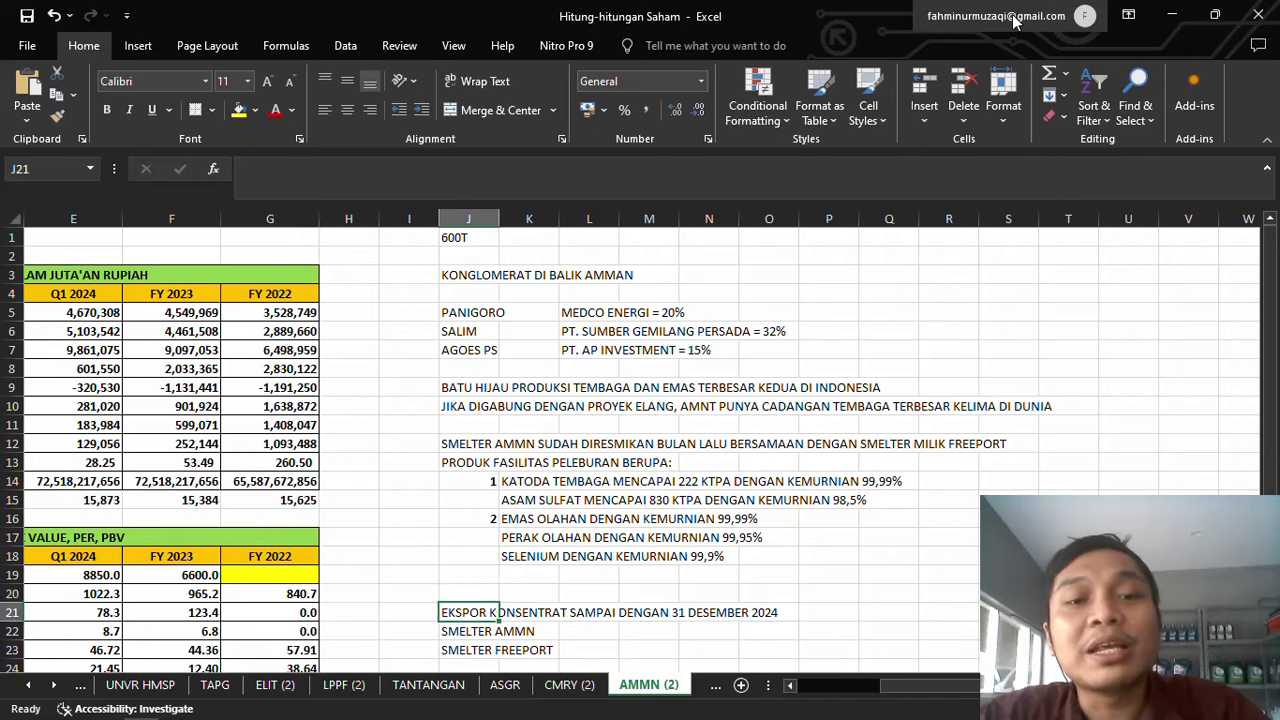
{"action": "key", "text": "Up"}
{"action": "key", "text": "Up"}
{"action": "key", "text": "Up"}
{"action": "key", "text": "Up"}
{"action": "key", "text": "Up"}
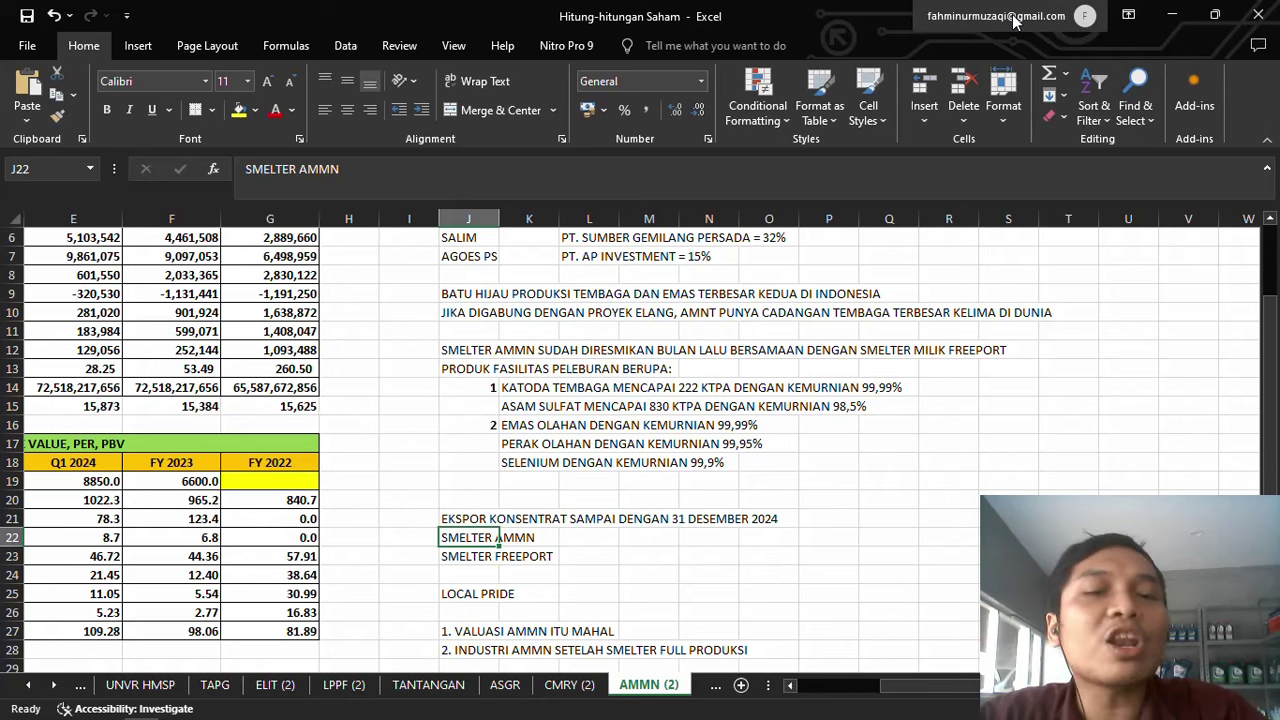
{"action": "key", "text": "Up"}
{"action": "key", "text": "Up"}
{"action": "key", "text": "Up"}
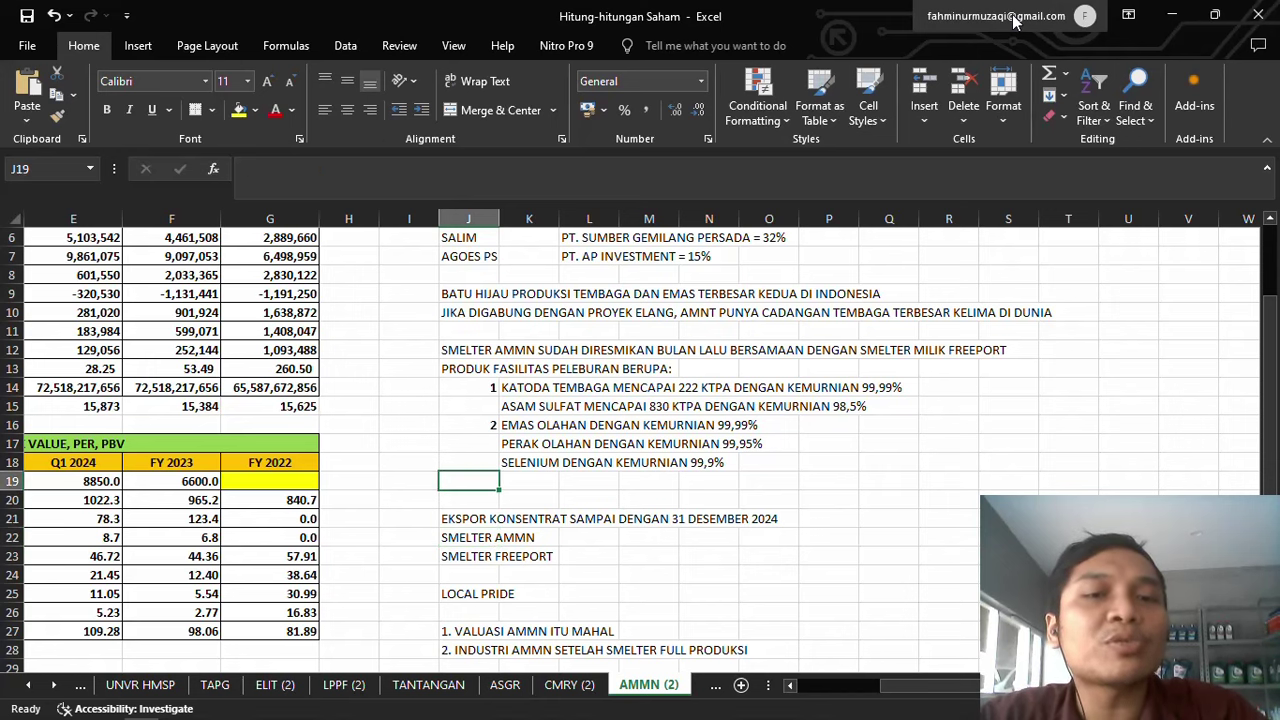
{"action": "key", "text": "Down"}
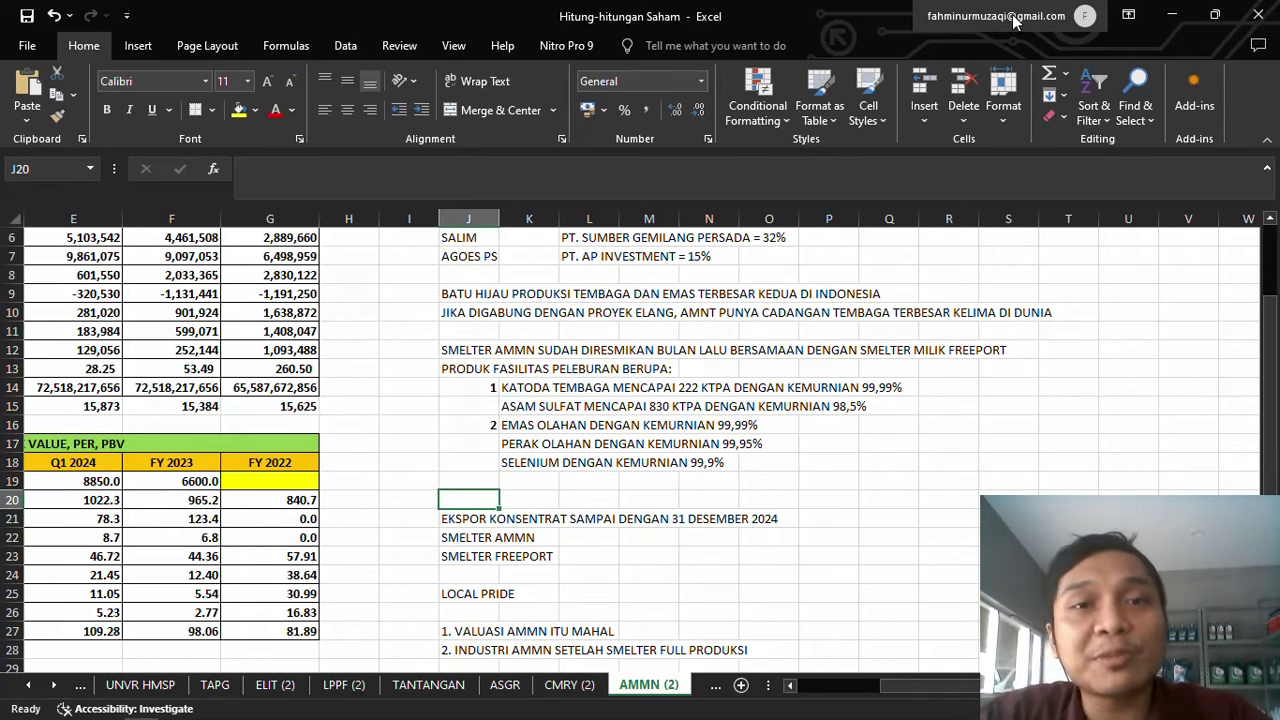
Switch to Firefox and read sales note 24 in FS AMMN 0624 Final.pdf, from the major customers back to copper and gold exports
{"action": "key", "text": "alt+Tab"}
{"action": "left_click", "coordinate": [590, 15]}
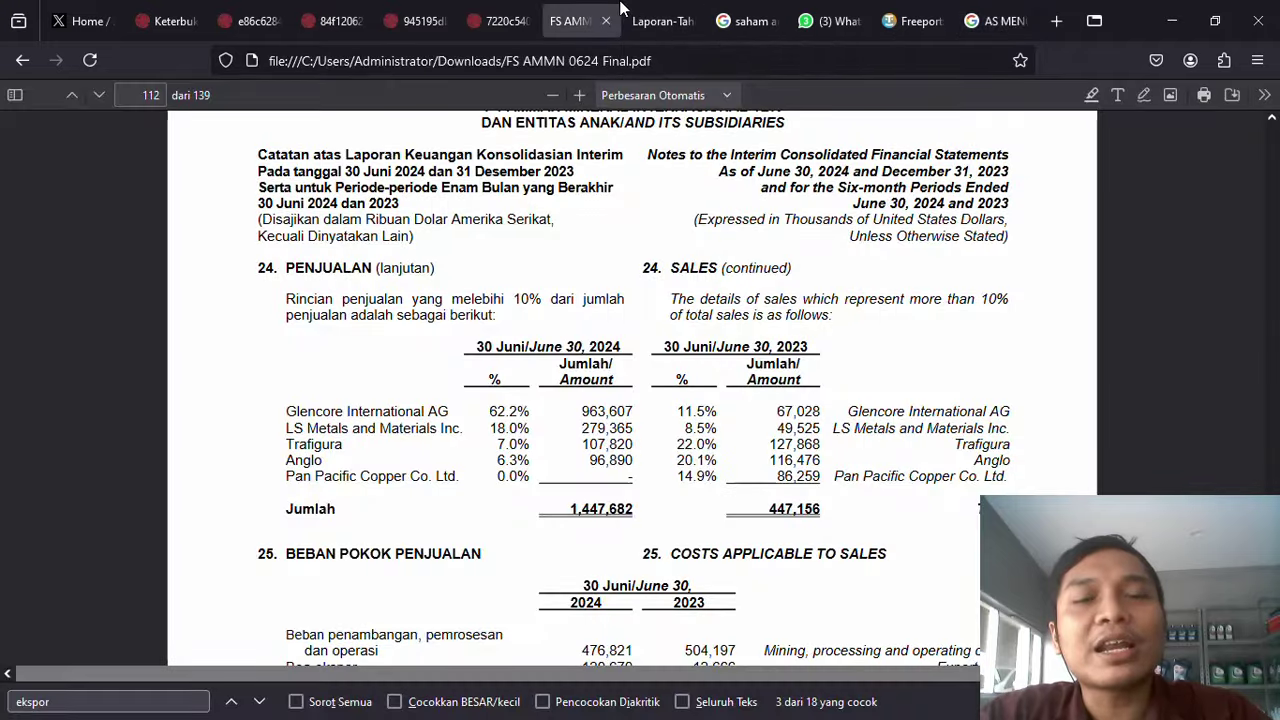
{"action": "key", "text": "Up"}
{"action": "key", "text": "Up"}
{"action": "key", "text": "Up"}
{"action": "key", "text": "Up"}
{"action": "key", "text": "Up"}
{"action": "key", "text": "Up"}
{"action": "key", "text": "Up"}
{"action": "key", "text": "Up"}
{"action": "key", "text": "Up"}
{"action": "key", "text": "Up"}
{"action": "key", "text": "Up"}
{"action": "key", "text": "Up"}
{"action": "key", "text": "Up"}
{"action": "key", "text": "Up"}
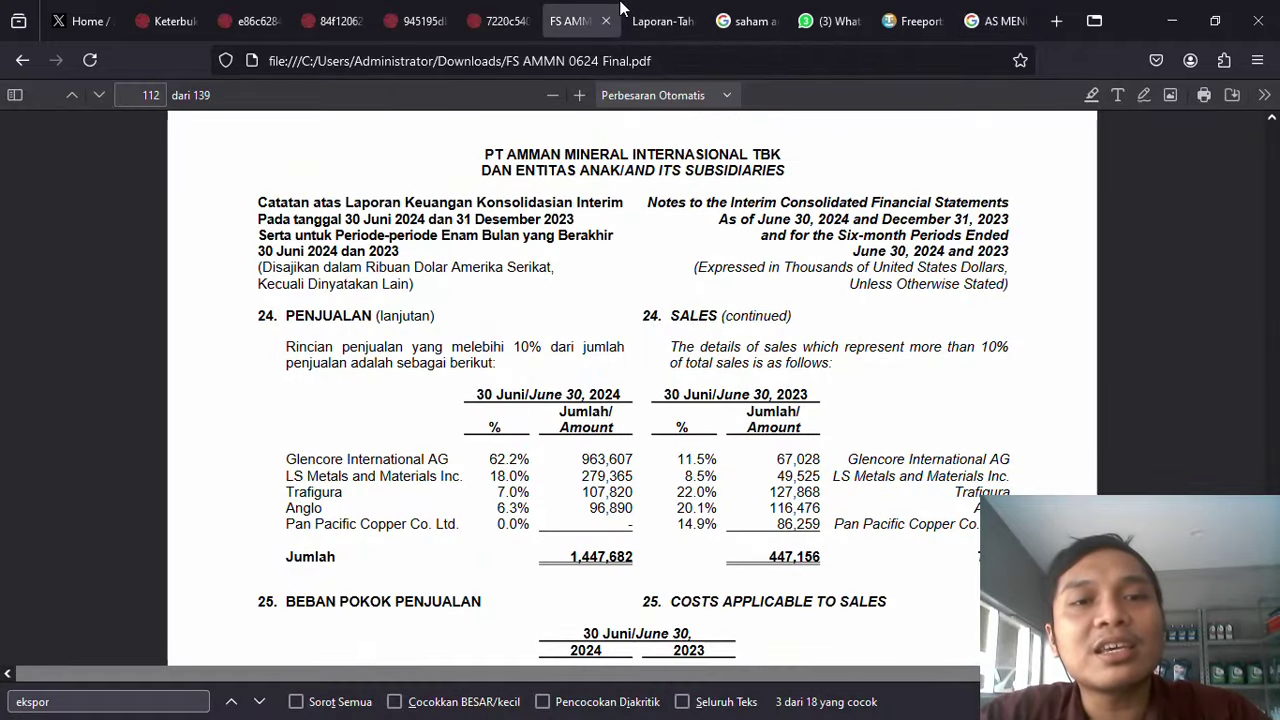
{"action": "key", "text": "Down"}
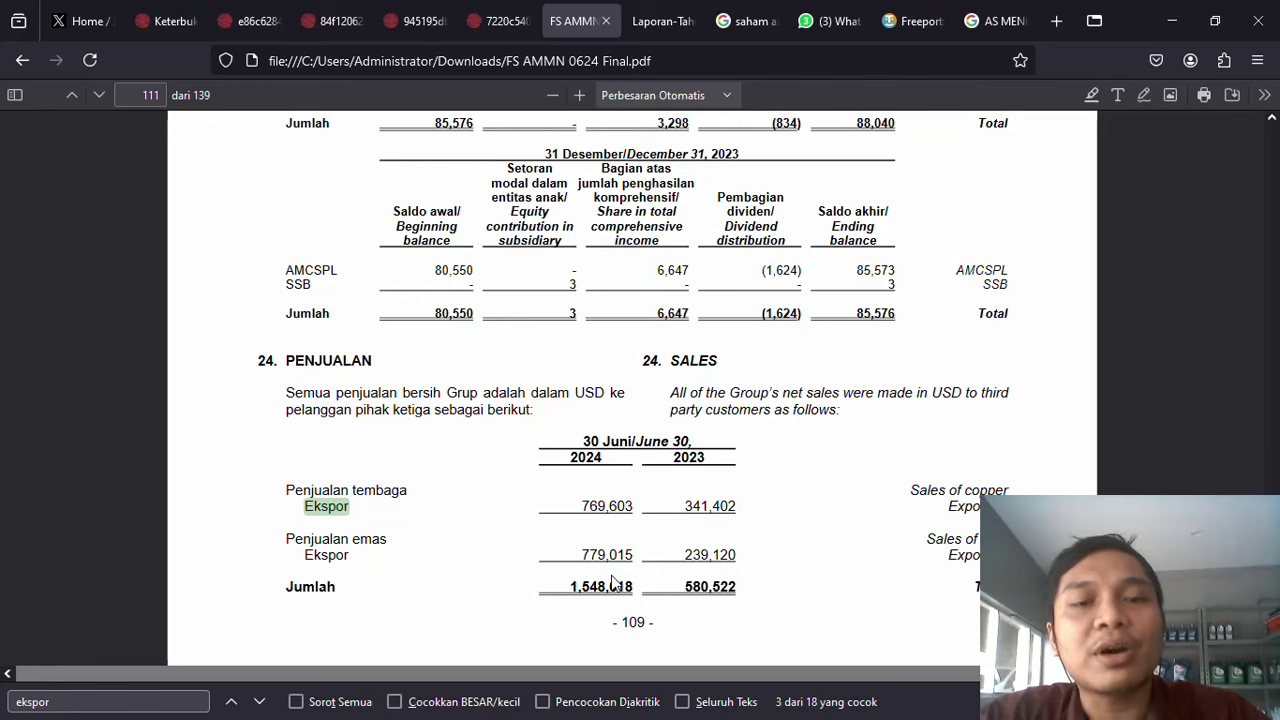
Switch to Excel and examine the Q2 2024 net sales figure in D8 of the AMMN financial table
{"action": "key", "text": "alt+Tab"}
{"action": "scroll", "coordinate": [610, 575], "scroll_direction": "down", "scroll_amount": 1}
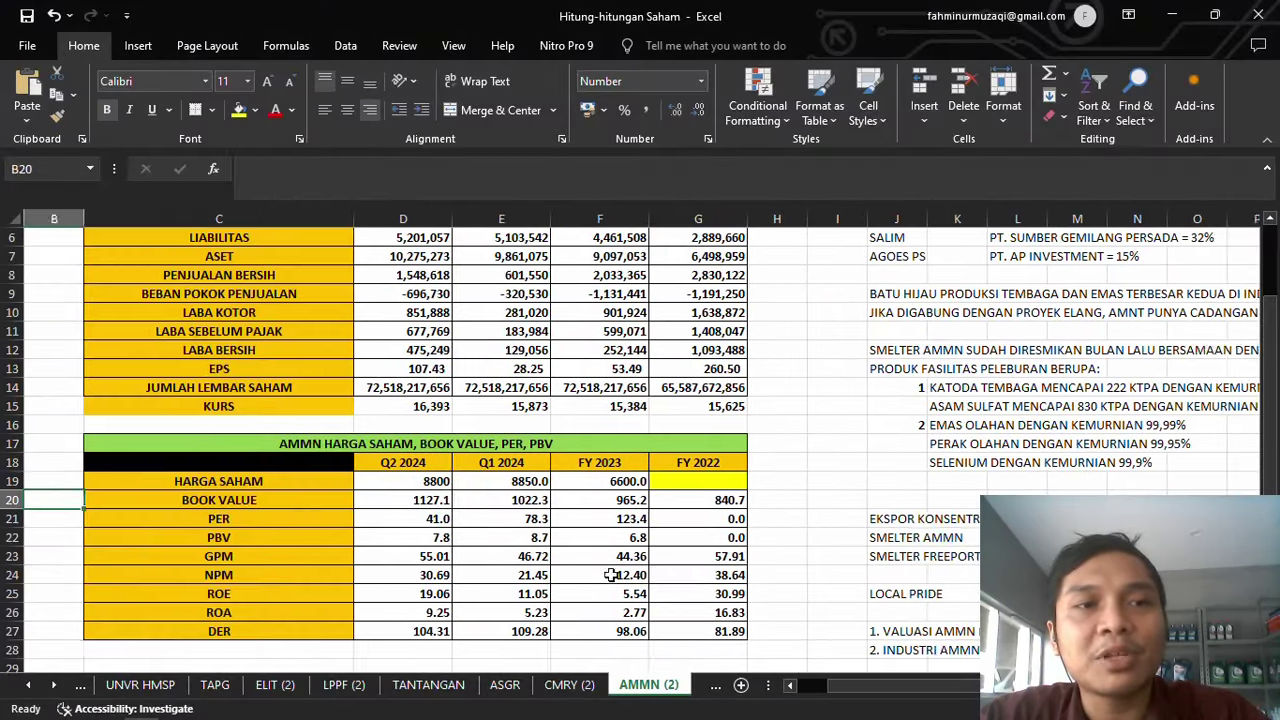
{"action": "key", "text": "Up"}
{"action": "key", "text": "Up"}
{"action": "key", "text": "Up"}
{"action": "key", "text": "Up"}
{"action": "key", "text": "Up"}
{"action": "key", "text": "Up"}
{"action": "key", "text": "Up"}
{"action": "key", "text": "Up"}
{"action": "key", "text": "Up"}
{"action": "key", "text": "Up"}
{"action": "key", "text": "Up"}
{"action": "key", "text": "Up"}
{"action": "key", "text": "Up"}
{"action": "key", "text": "Up"}
{"action": "key", "text": "Right"}
{"action": "key", "text": "Right"}
{"action": "key", "text": "Right"}
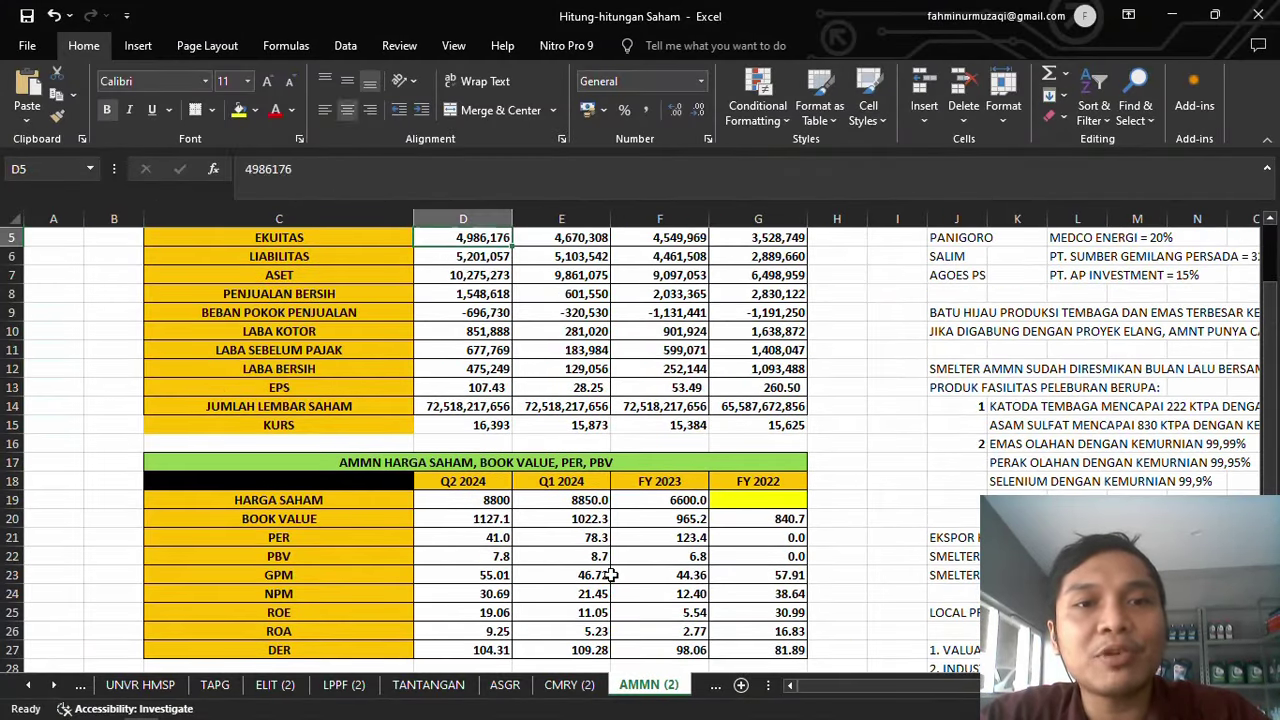
{"action": "key", "text": "Down"}
{"action": "key", "text": "Down"}
{"action": "key", "text": "Down"}
Switch to Firefox and compare the June 2024 copper, gold and total sales in note 24 of the AMMN report
{"action": "key", "text": "alt+Tab"}
{"action": "key", "text": "alt+Tab"}
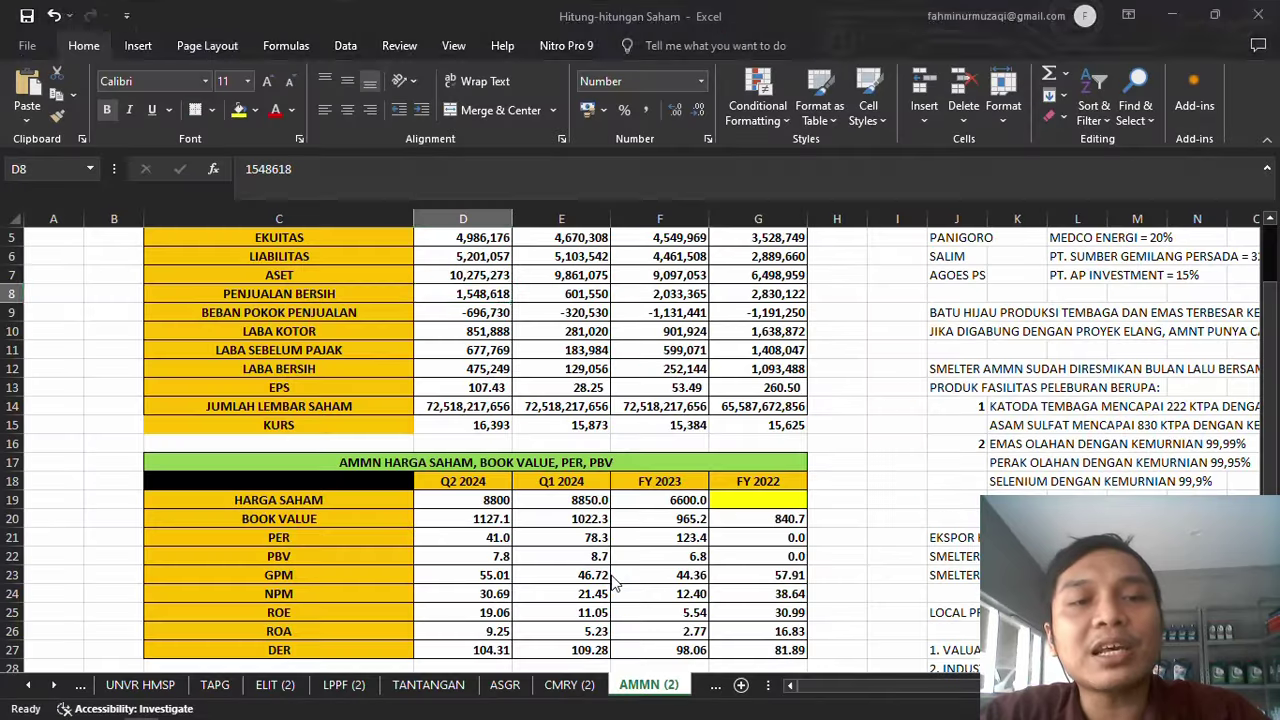
{"action": "key", "text": "alt+Tab"}
{"action": "scroll", "coordinate": [610, 576], "scroll_direction": "down", "scroll_amount": 1}
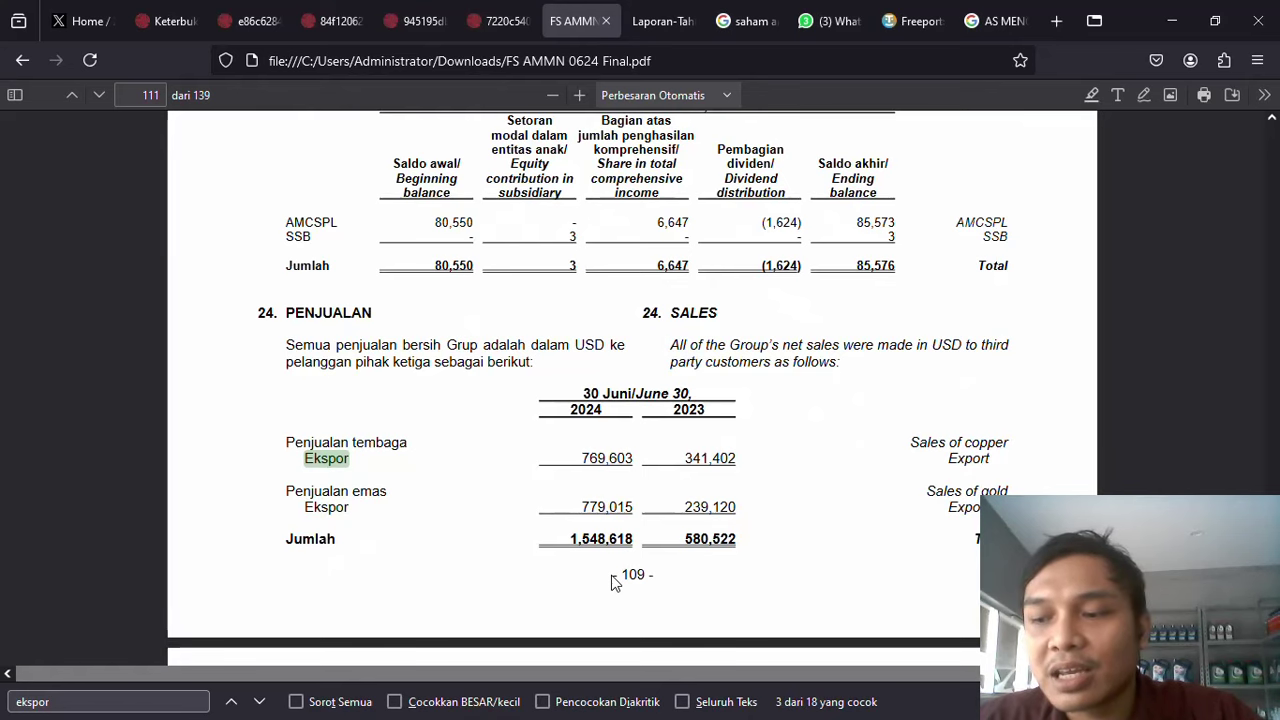
{"action": "key", "text": "alt+Tab"}
{"action": "key", "text": "alt+Tab"}
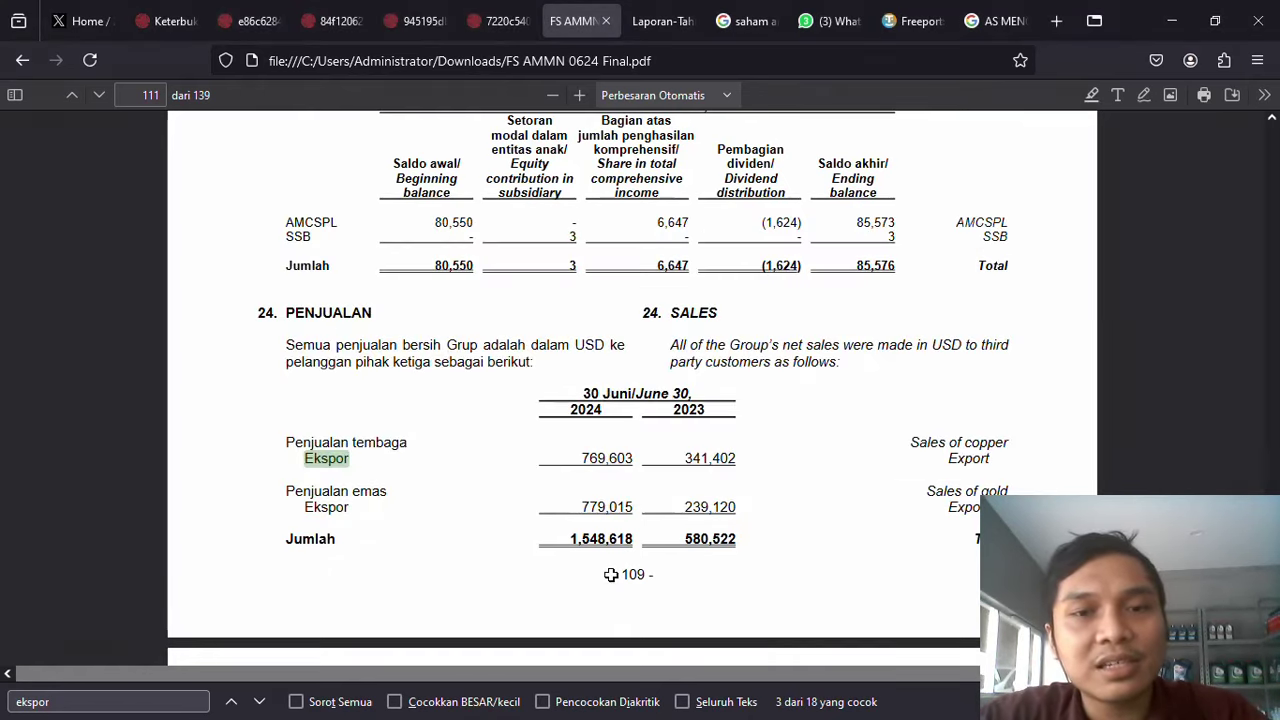
{"action": "scroll", "coordinate": [610, 575], "scroll_direction": "up", "scroll_amount": 1}
{"action": "scroll", "coordinate": [600, 555], "scroll_direction": "down", "scroll_amount": 1}
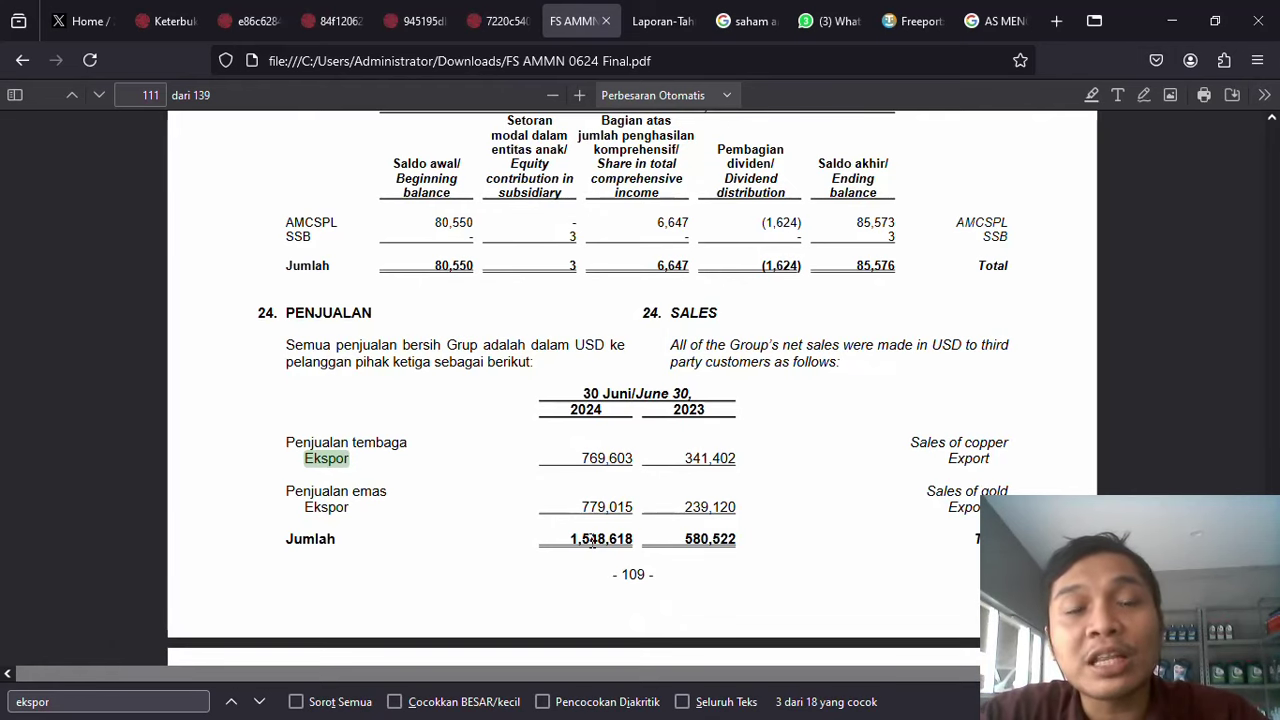
Switch to Excel and read the concentrate export deadline note in row 21
{"action": "key", "text": "alt+Tab"}
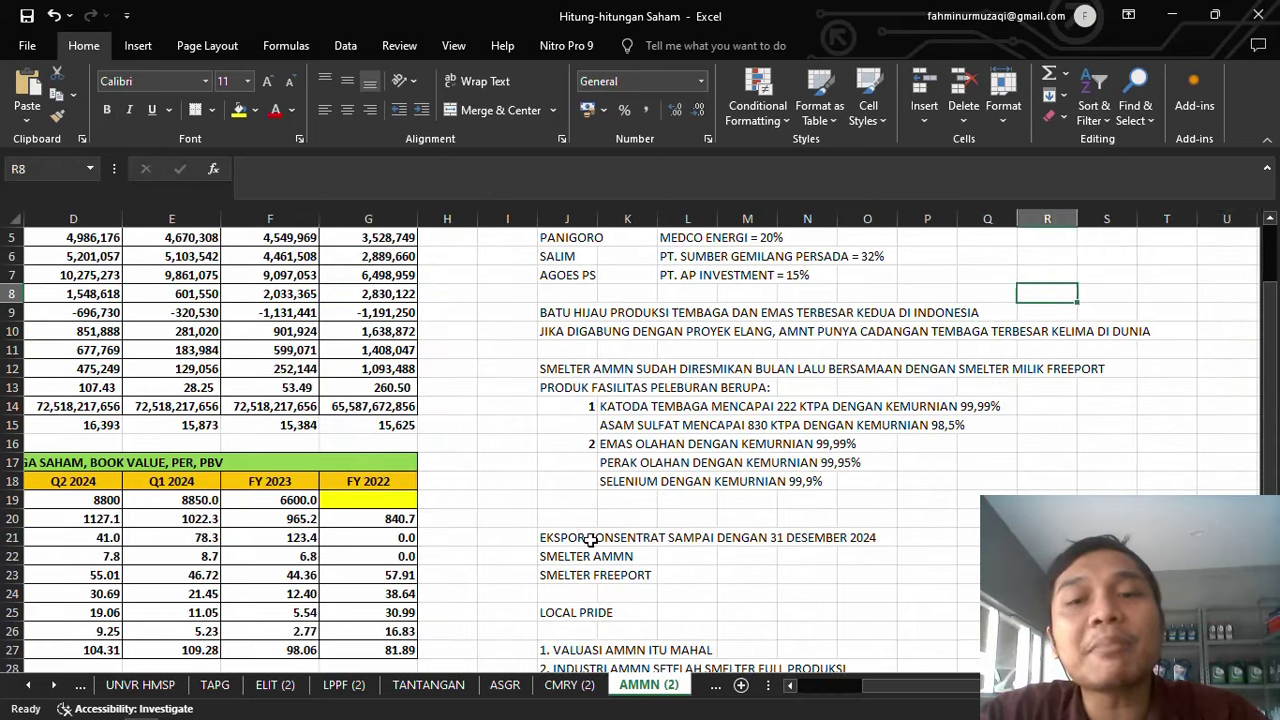
{"action": "key", "text": "Right"}
{"action": "key", "text": "Right"}
{"action": "key", "text": "Right"}
{"action": "key", "text": "Right"}
{"action": "key", "text": "Right"}
{"action": "key", "text": "Right"}
{"action": "left_click", "coordinate": [378, 533]}
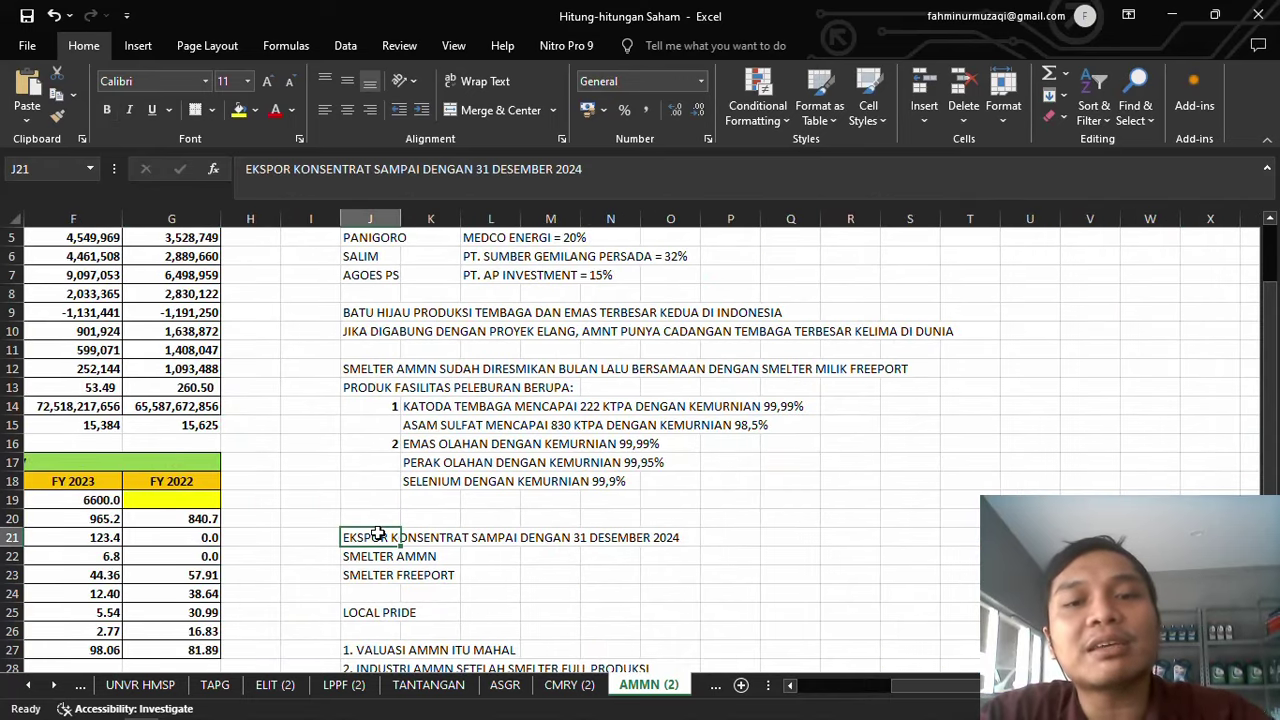
{"action": "left_click", "coordinate": [426, 539]}
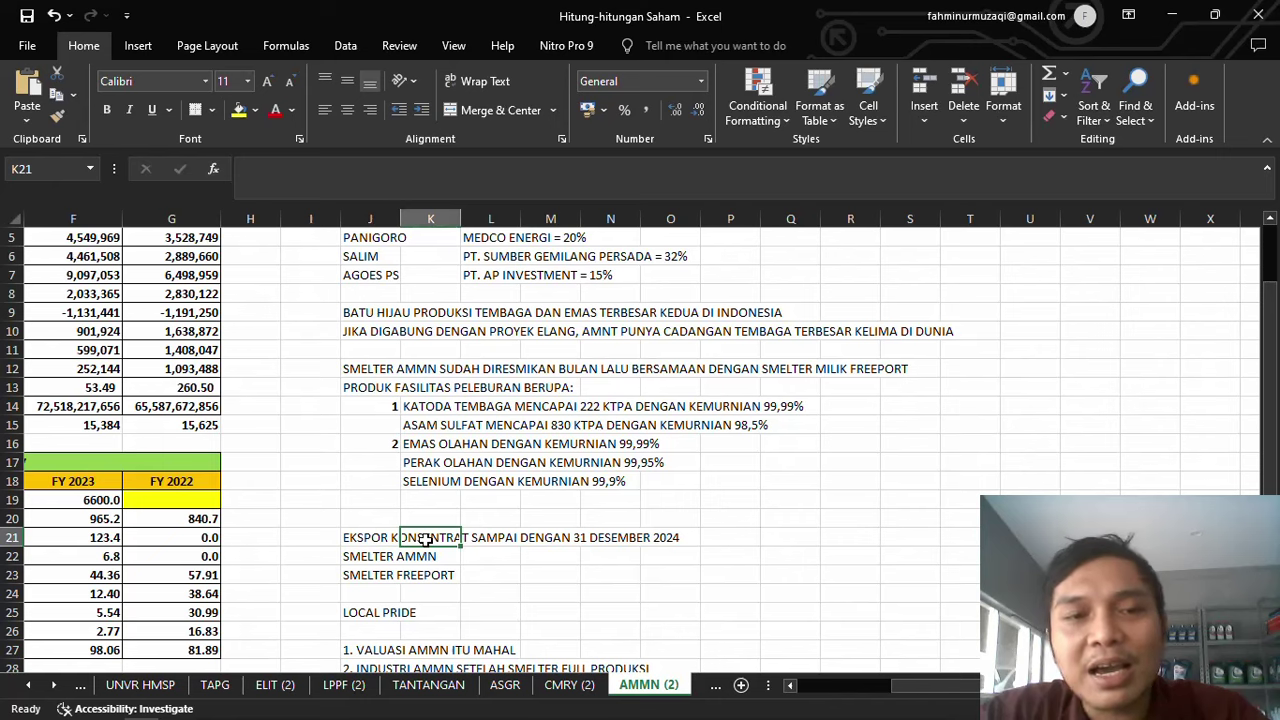
Read the notes below the concentrate export deadline, from the smelter entries to the AMMN valuation and industry points in rows 27 and 28
{"action": "key", "text": "Down"}
{"action": "key", "text": "Down"}
{"action": "key", "text": "Down"}
{"action": "key", "text": "Down"}
{"action": "key", "text": "Down"}
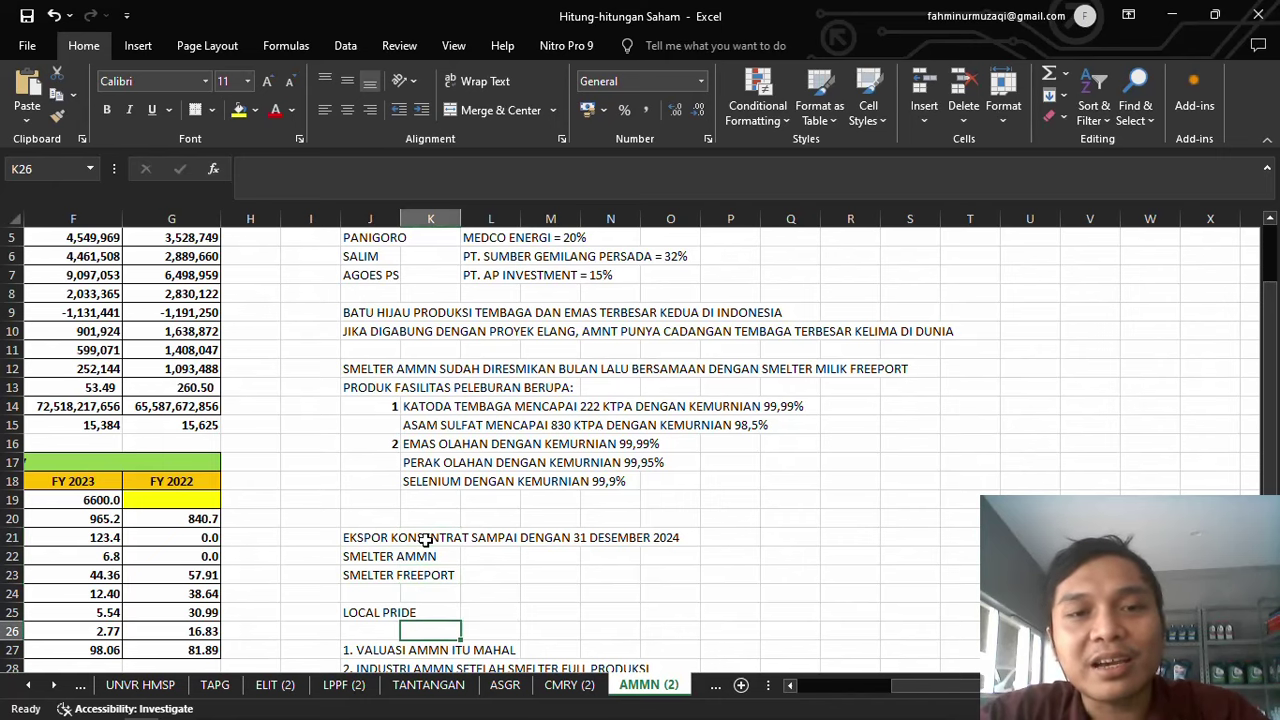
{"action": "key", "text": "Down"}
{"action": "key", "text": "Down"}
{"action": "key", "text": "Down"}
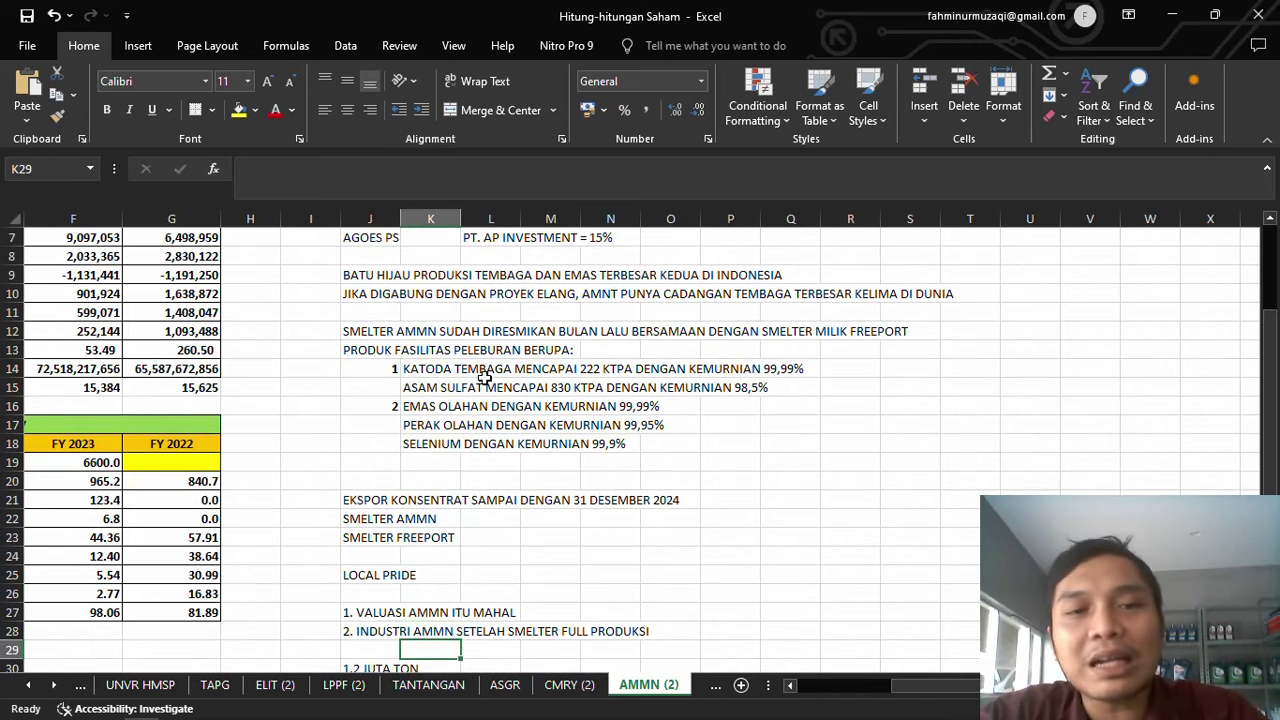
Read the copper cathode capacity and purity note in row 14 from K14 across to Q14
{"action": "left_click", "coordinate": [452, 370]}
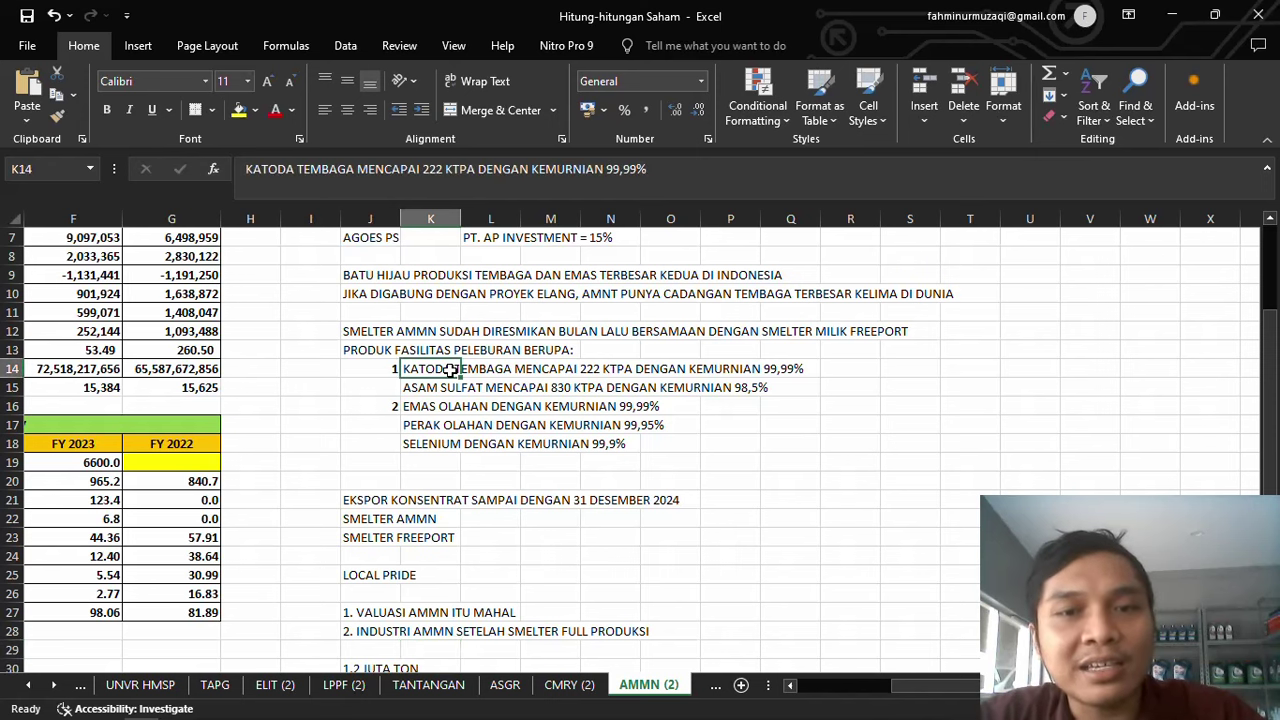
{"action": "key", "text": "Right"}
{"action": "key", "text": "Right"}
{"action": "key", "text": "Right"}
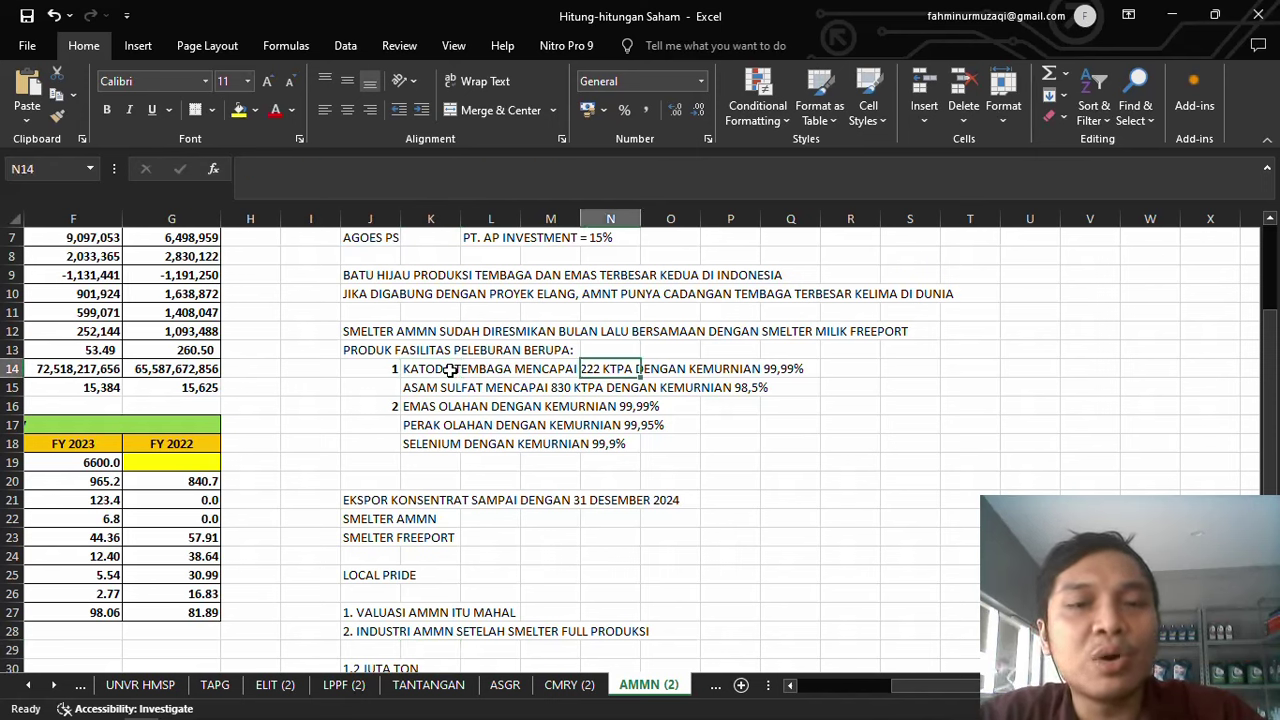
{"action": "key", "text": "Right"}
{"action": "key", "text": "Right"}
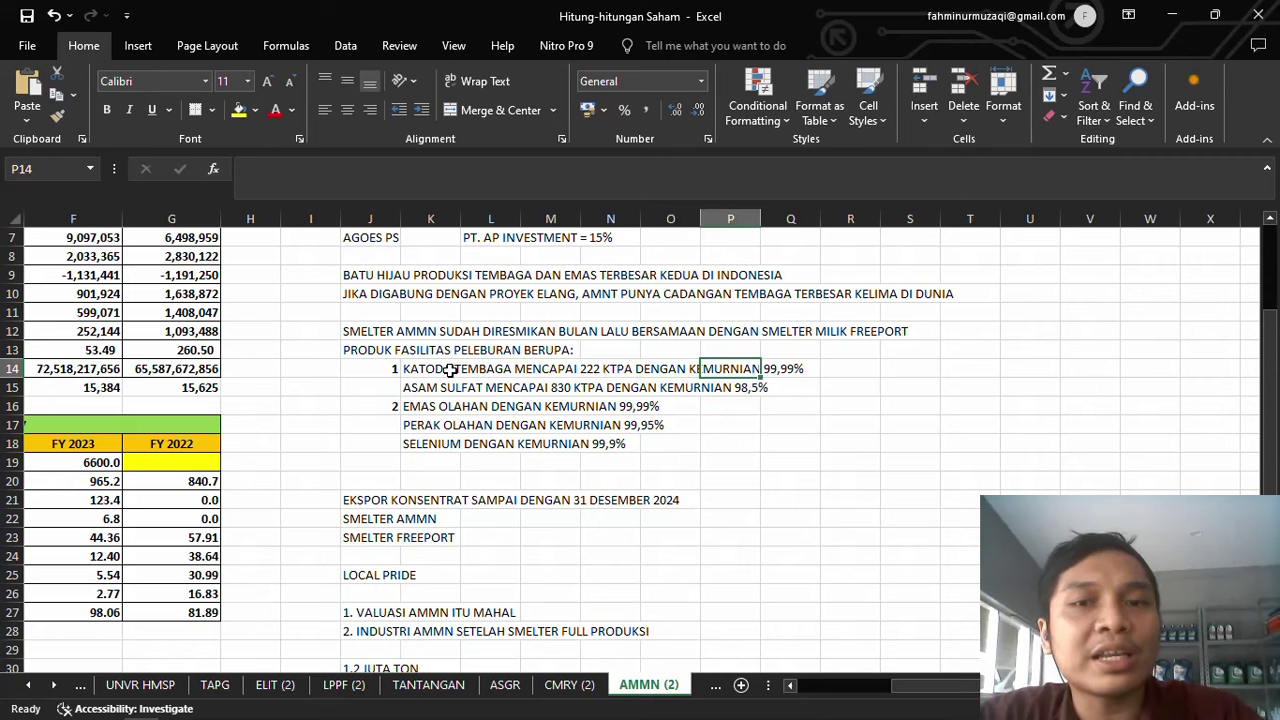
{"action": "key", "text": "Right"}
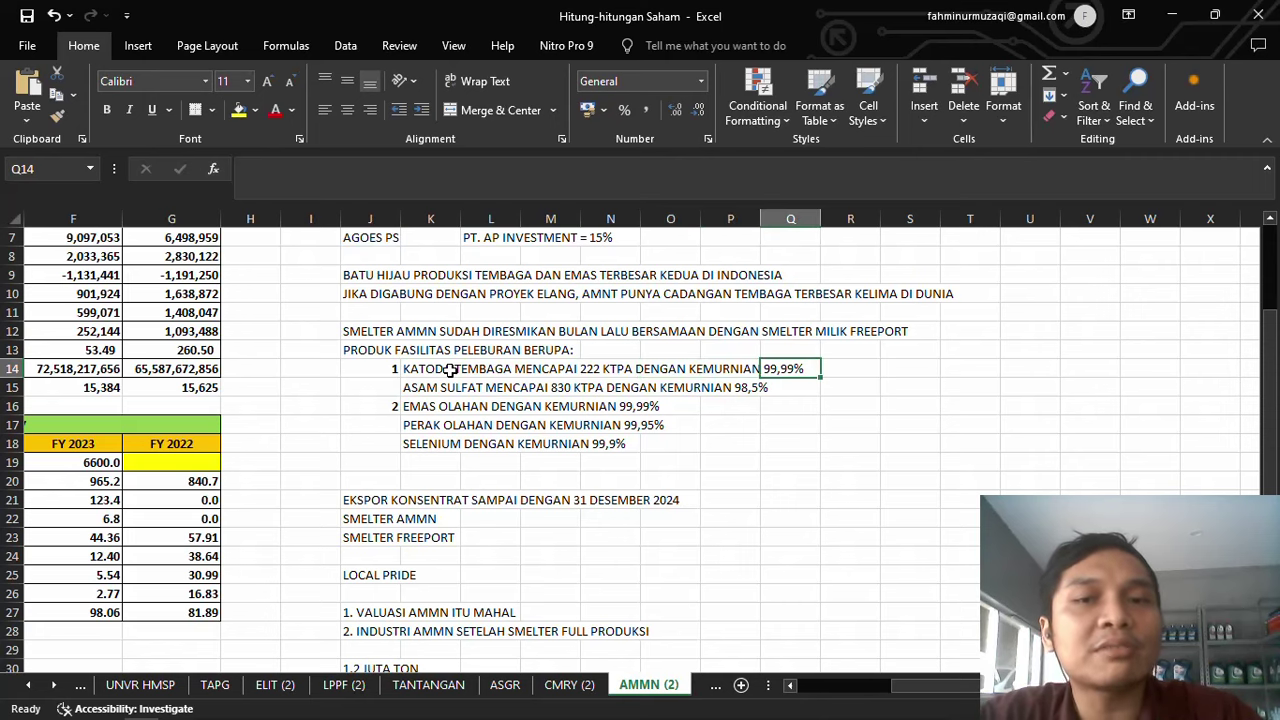
Switch to Firefox and view the Tampang.com article about Freeport's Manyar smelter copper cathode buyers
{"action": "key", "text": "alt+Tab"}
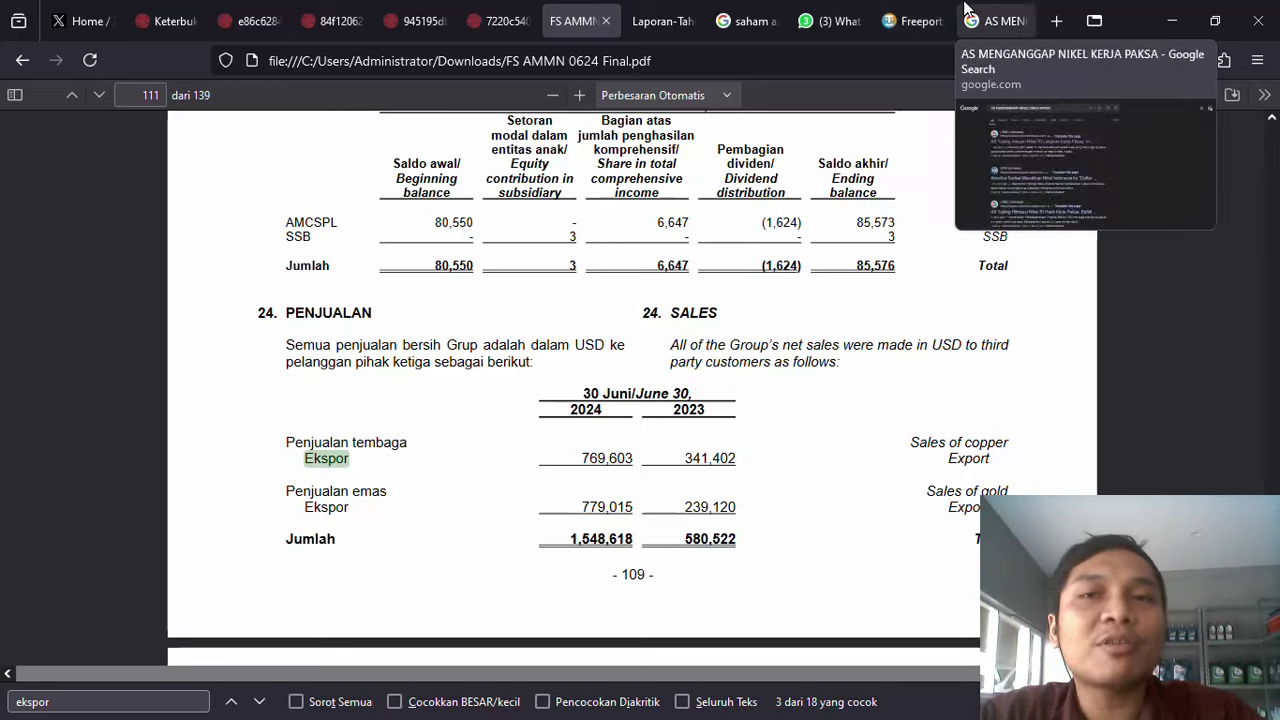
{"action": "left_click", "coordinate": [920, 8]}
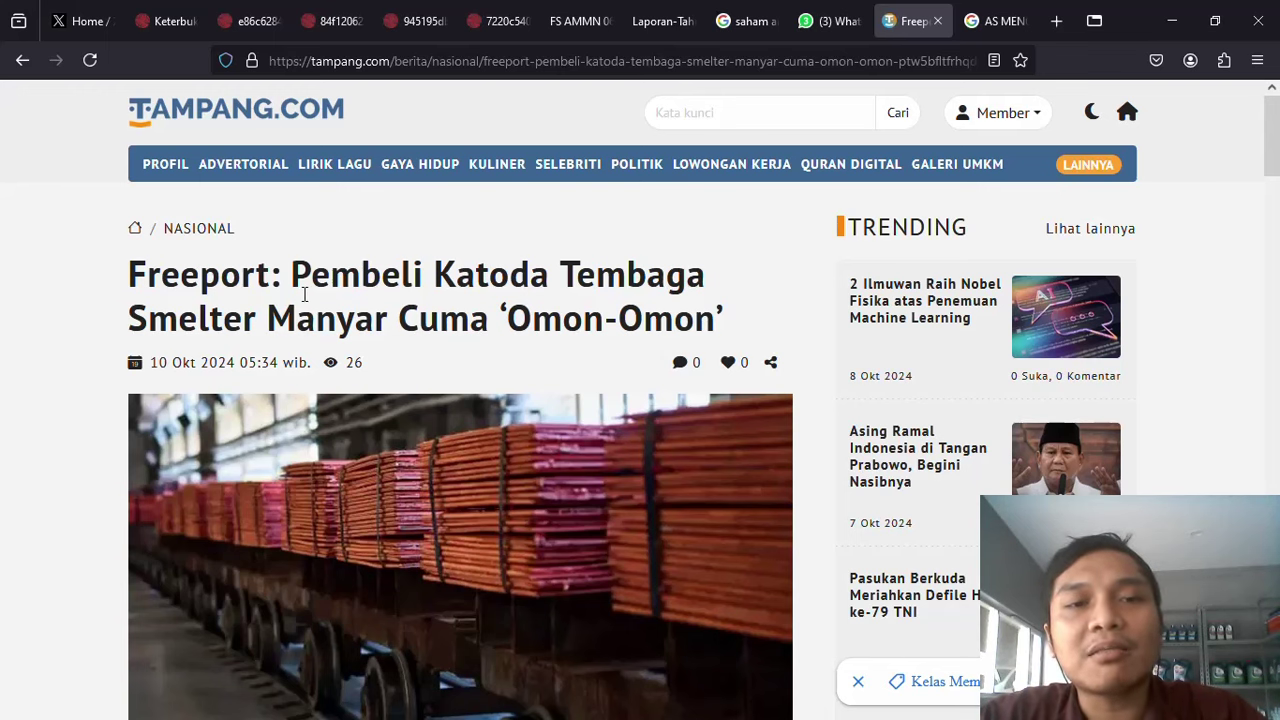
{"action": "scroll", "coordinate": [304, 294], "scroll_direction": "down", "scroll_amount": 1}
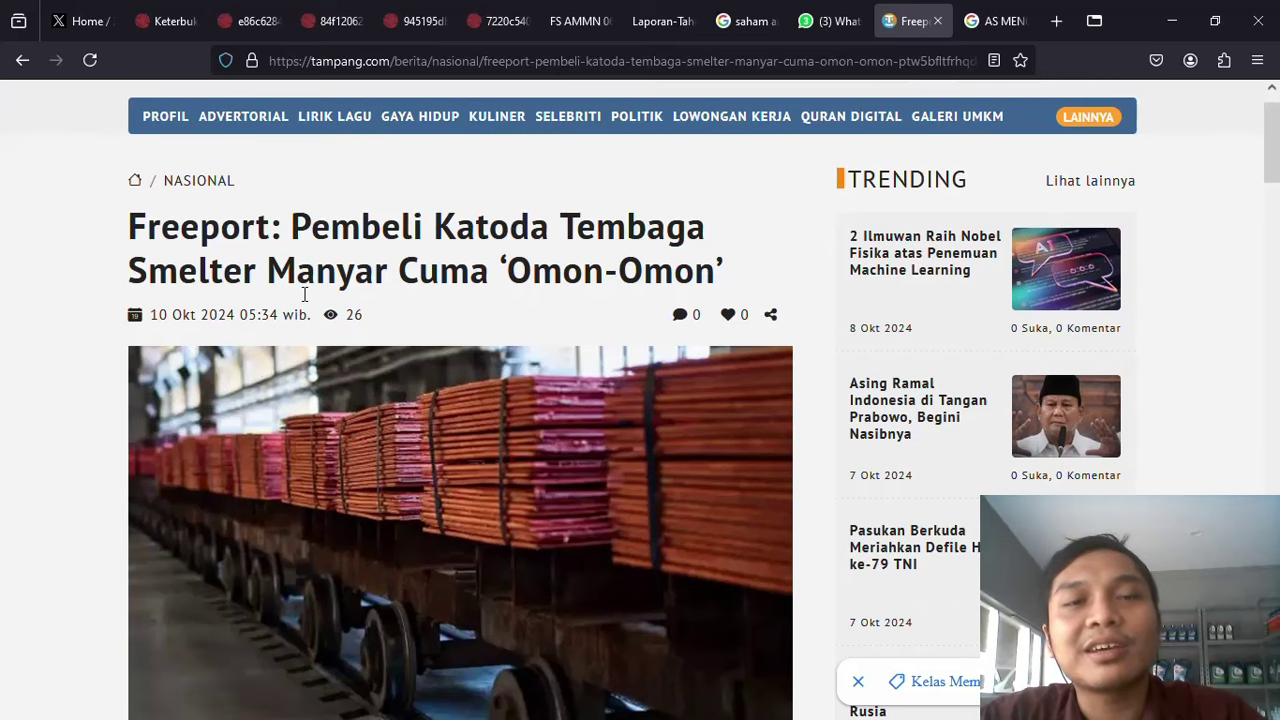
Switch to Excel and examine the smelter, local pride, valuation and tonnage notes in rows 21 to 31
{"action": "key", "text": "alt+Tab"}
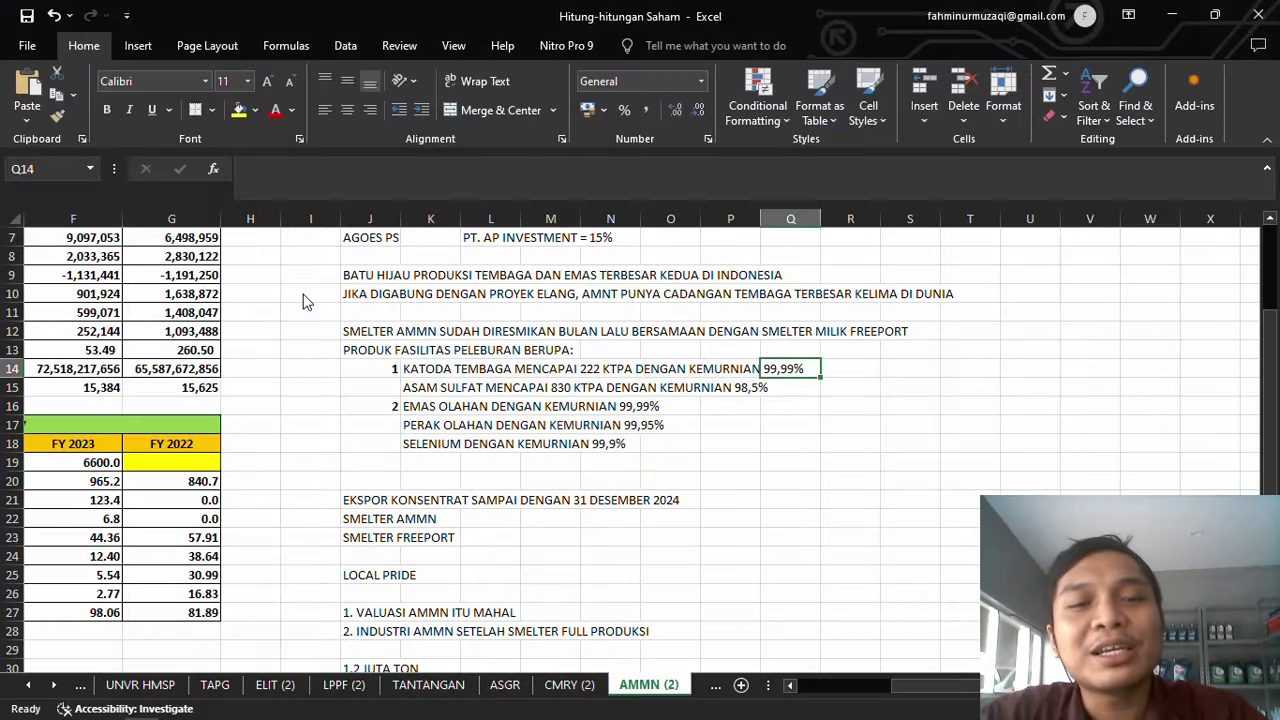
{"action": "key", "text": "Left"}
{"action": "key", "text": "Left"}
{"action": "key", "text": "Left"}
{"action": "key", "text": "Left"}
{"action": "key", "text": "Left"}
{"action": "key", "text": "Left"}
{"action": "key", "text": "Left"}
{"action": "key", "text": "Left"}
{"action": "key", "text": "Left"}
{"action": "key", "text": "Down"}
{"action": "key", "text": "Down"}
{"action": "key", "text": "Down"}
{"action": "key", "text": "Down"}
{"action": "key", "text": "Down"}
{"action": "key", "text": "Down"}
{"action": "key", "text": "Down"}
{"action": "key", "text": "Down"}
{"action": "key", "text": "Down"}
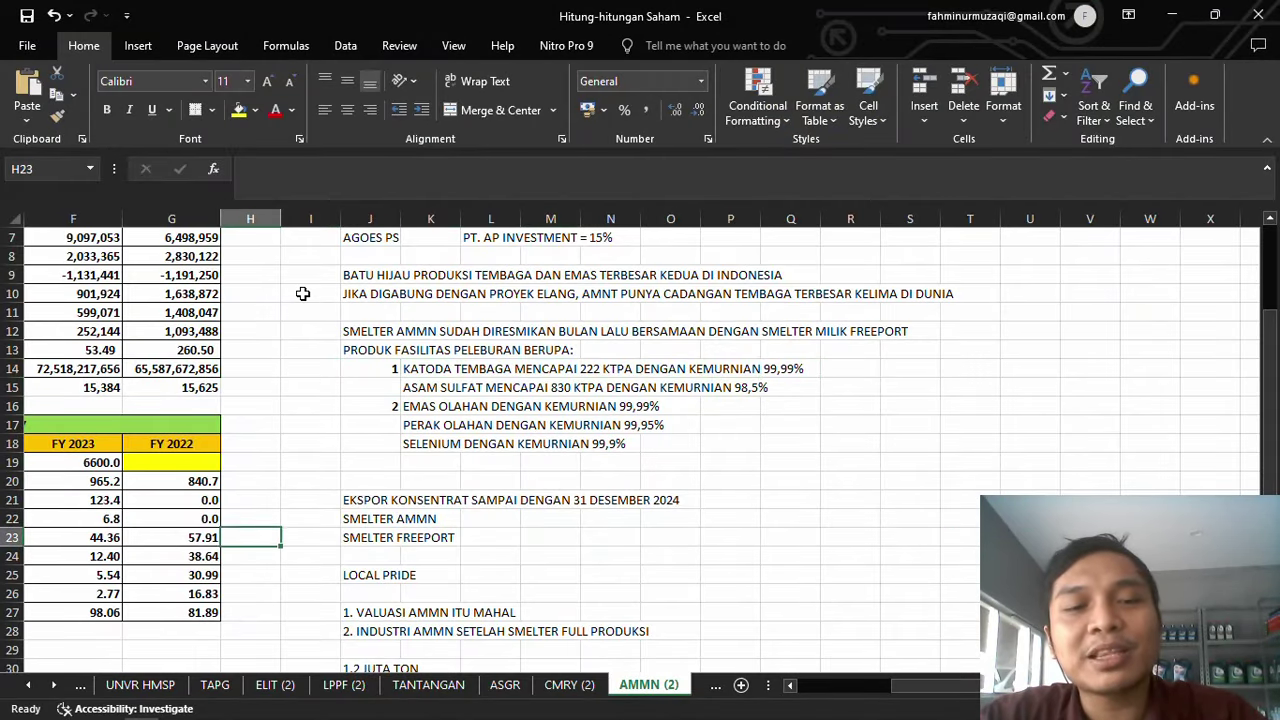
{"action": "key", "text": "Right"}
{"action": "key", "text": "Right"}
{"action": "key", "text": "Right"}
{"action": "key", "text": "Right"}
{"action": "key", "text": "Right"}
{"action": "key", "text": "Right"}
{"action": "key", "text": "Right"}
{"action": "key", "text": "Right"}
{"action": "key", "text": "Right"}
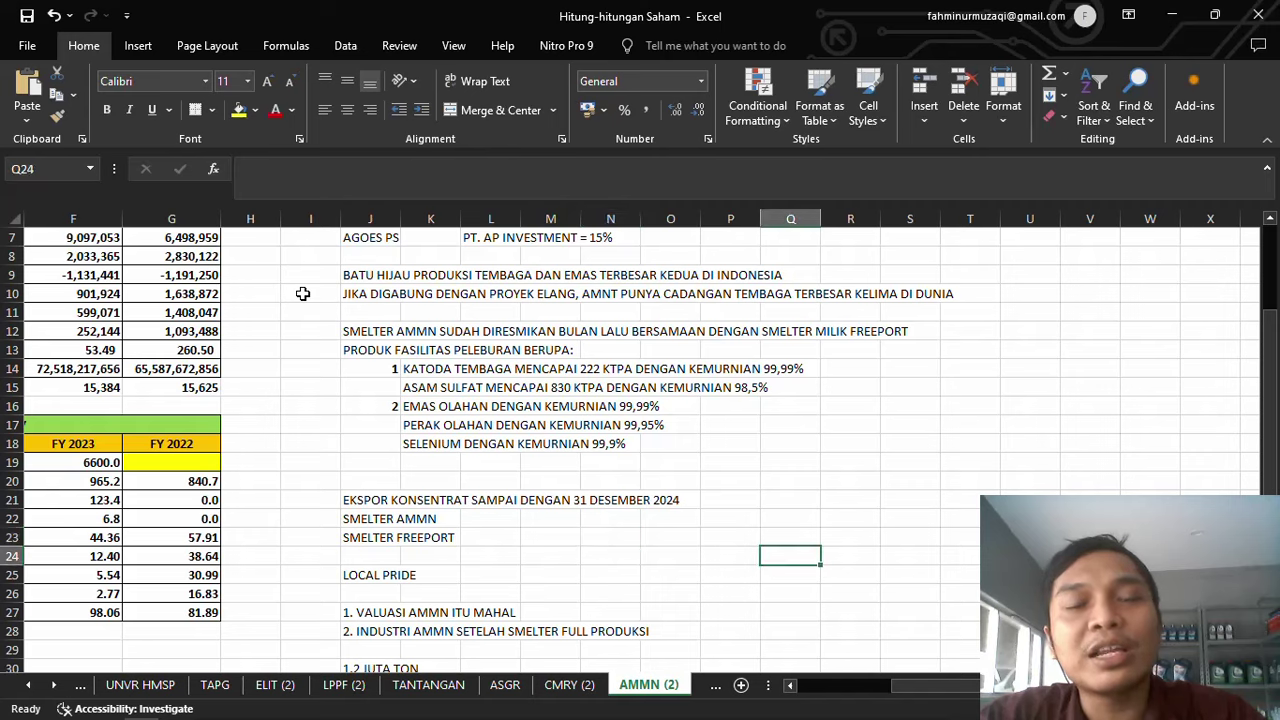
{"action": "key", "text": "Down"}
{"action": "key", "text": "Down"}
{"action": "key", "text": "Down"}
{"action": "key", "text": "Down"}
{"action": "key", "text": "Down"}
{"action": "key", "text": "Down"}
{"action": "key", "text": "Down"}
{"action": "key", "text": "Down"}
{"action": "key", "text": "Down"}
{"action": "key", "text": "Down"}
Switch to Firefox, read the Freeport cathode article to its end and open its page 2
{"action": "key", "text": "alt+Tab"}
{"action": "scroll", "coordinate": [303, 294], "scroll_direction": "down", "scroll_amount": 6}
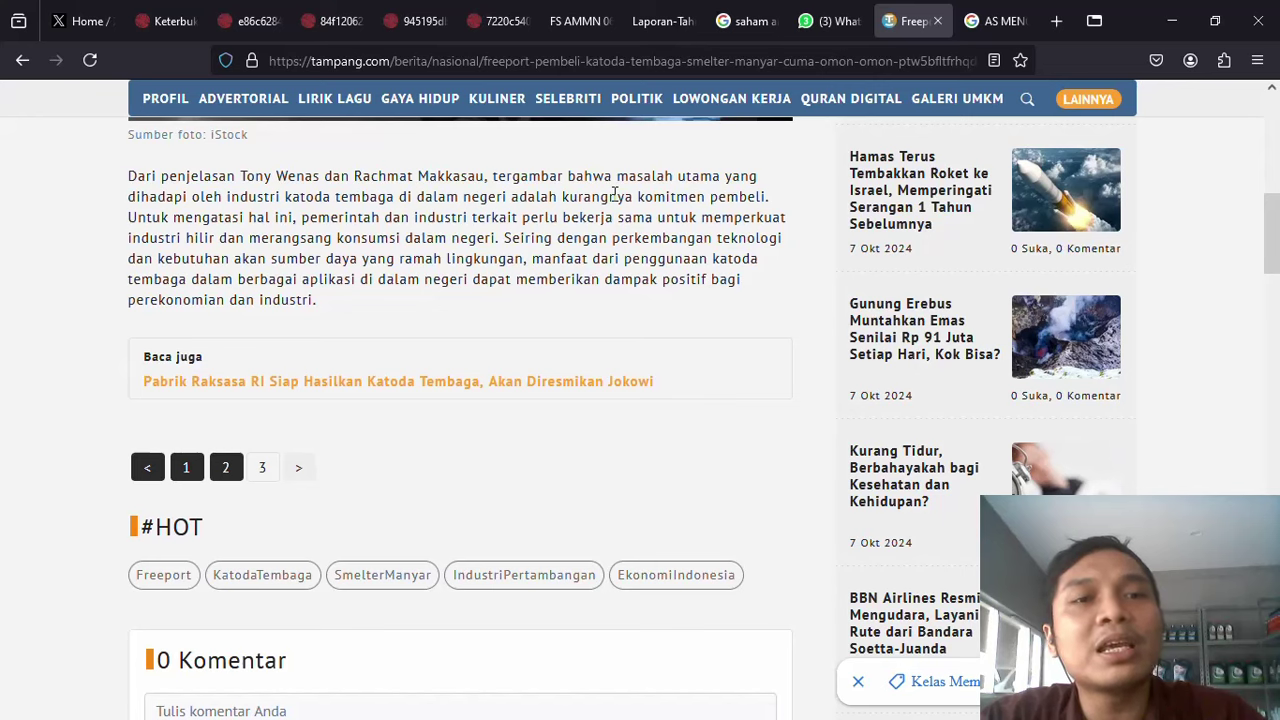
{"action": "left_click", "coordinate": [225, 467]}
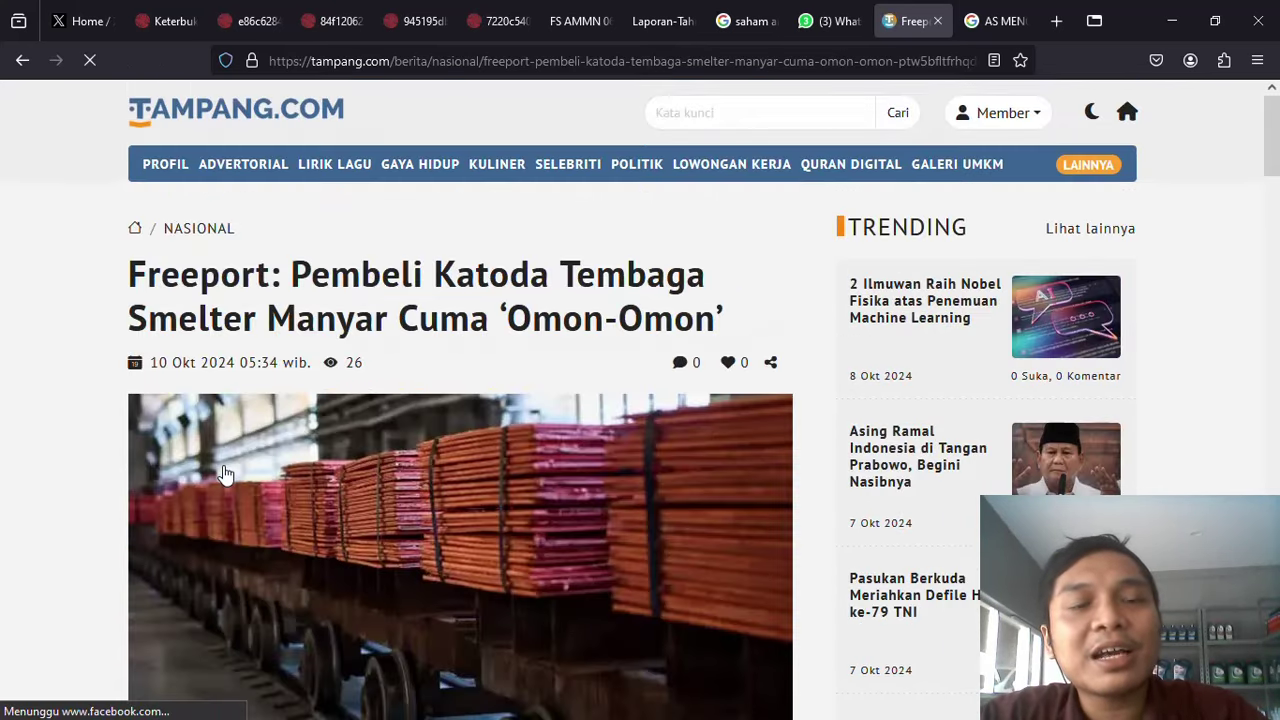
Switch to Excel and examine the Freeport smelter note in J23
{"action": "key", "text": "alt+Tab"}
{"action": "key", "text": "Up"}
{"action": "key", "text": "Up"}
{"action": "key", "text": "Up"}
{"action": "key", "text": "Up"}
{"action": "key", "text": "Up"}
{"action": "key", "text": "Up"}
{"action": "key", "text": "Up"}
{"action": "key", "text": "Up"}
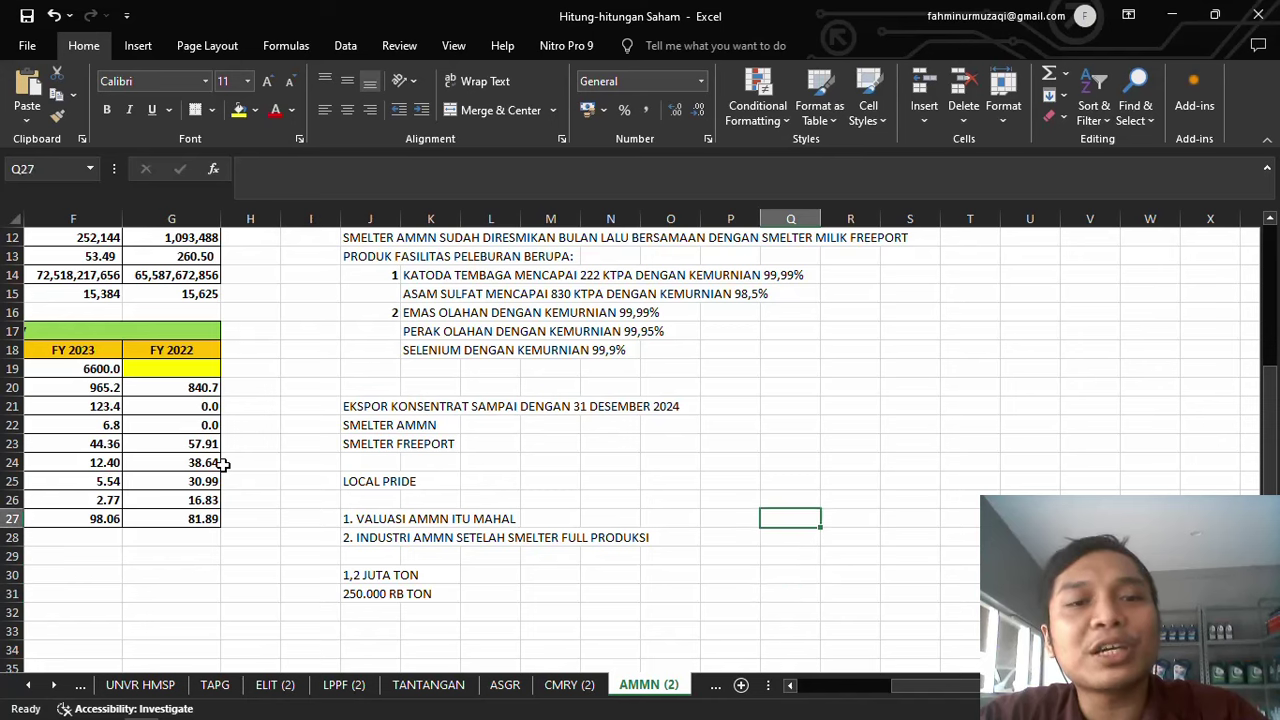
{"action": "key", "text": "Left"}
{"action": "key", "text": "Left"}
{"action": "key", "text": "Left"}
{"action": "key", "text": "Left"}
{"action": "key", "text": "Left"}
{"action": "key", "text": "Left"}
{"action": "key", "text": "Left"}
{"action": "key", "text": "Left"}
{"action": "key", "text": "Left"}
{"action": "key", "text": "Left"}
{"action": "key", "text": "Right"}
{"action": "key", "text": "Right"}
{"action": "key", "text": "Right"}
{"action": "key", "text": "Up"}
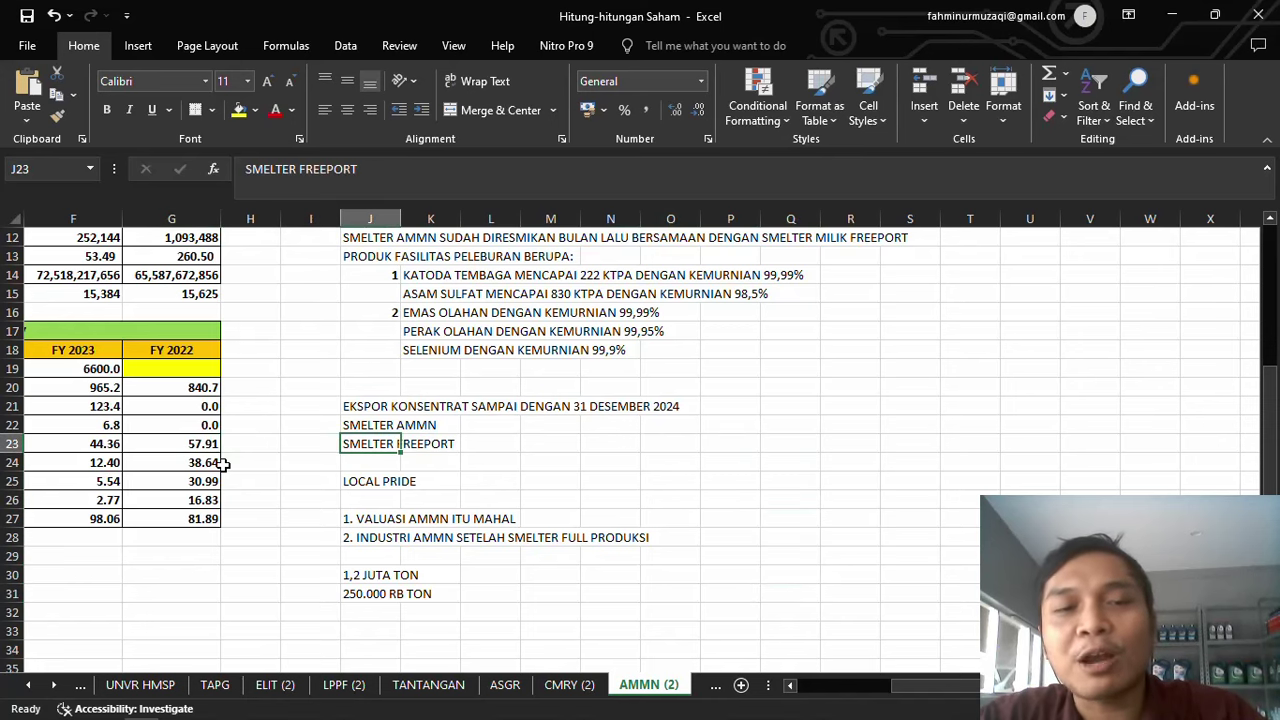
Review the column J notes upward from the Freeport smelter entry to the 600T note in J1
{"action": "key", "text": "Up"}
{"action": "key", "text": "Up"}
{"action": "key", "text": "Up"}
{"action": "key", "text": "Up"}
{"action": "key", "text": "Up"}
{"action": "key", "text": "Up"}
{"action": "key", "text": "Up"}
{"action": "key", "text": "Up"}
{"action": "key", "text": "Up"}
{"action": "key", "text": "Up"}
{"action": "key", "text": "Up"}
{"action": "key", "text": "Up"}
{"action": "key", "text": "Up"}
{"action": "key", "text": "Up"}
{"action": "key", "text": "Up"}
{"action": "key", "text": "Up"}
{"action": "key", "text": "Up"}
{"action": "key", "text": "Up"}
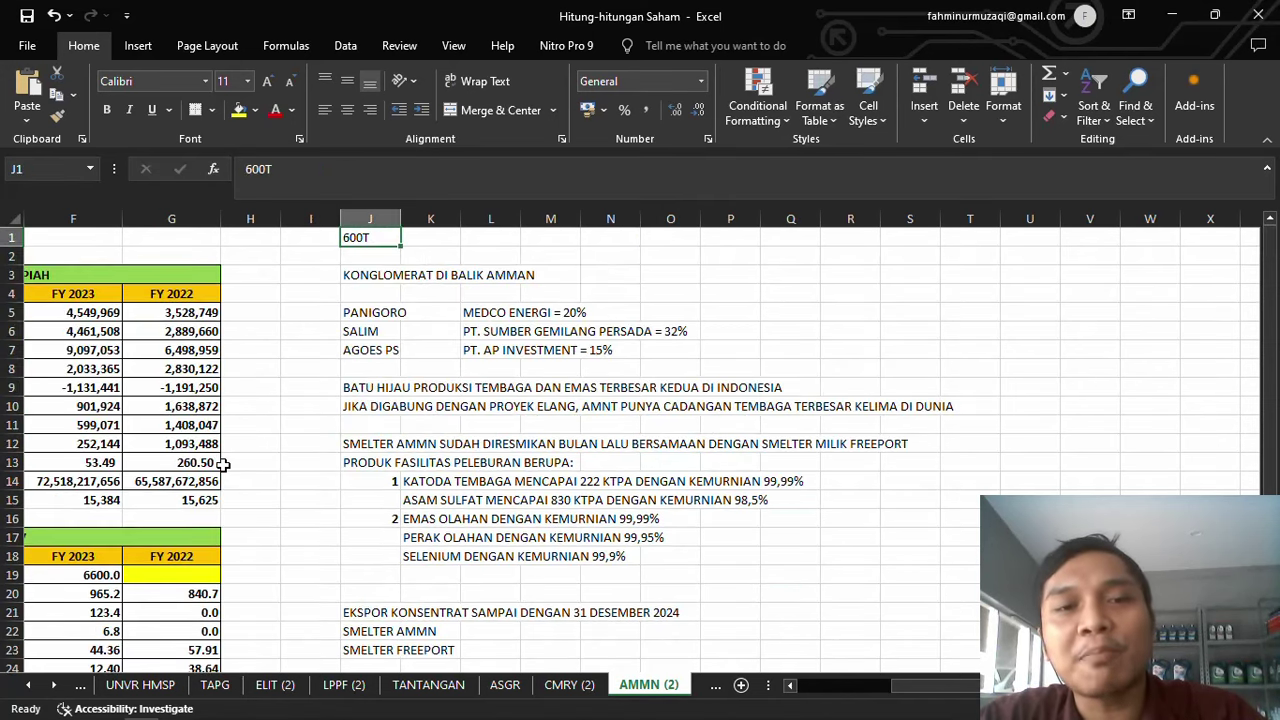
Examine the conglomerate owners and their holding companies in rows 5 to 7, finishing on J7
{"action": "key", "text": "Down"}
{"action": "key", "text": "Down"}
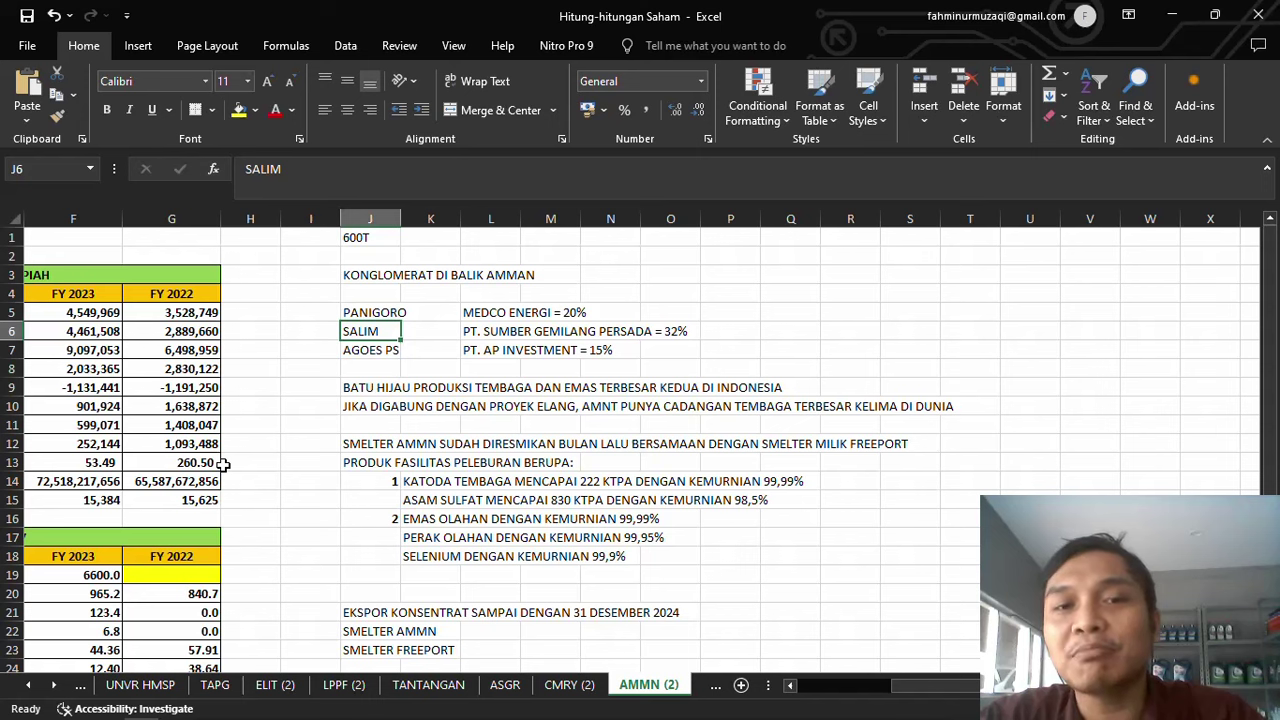
{"action": "key", "text": "Right"}
{"action": "key", "text": "Right"}
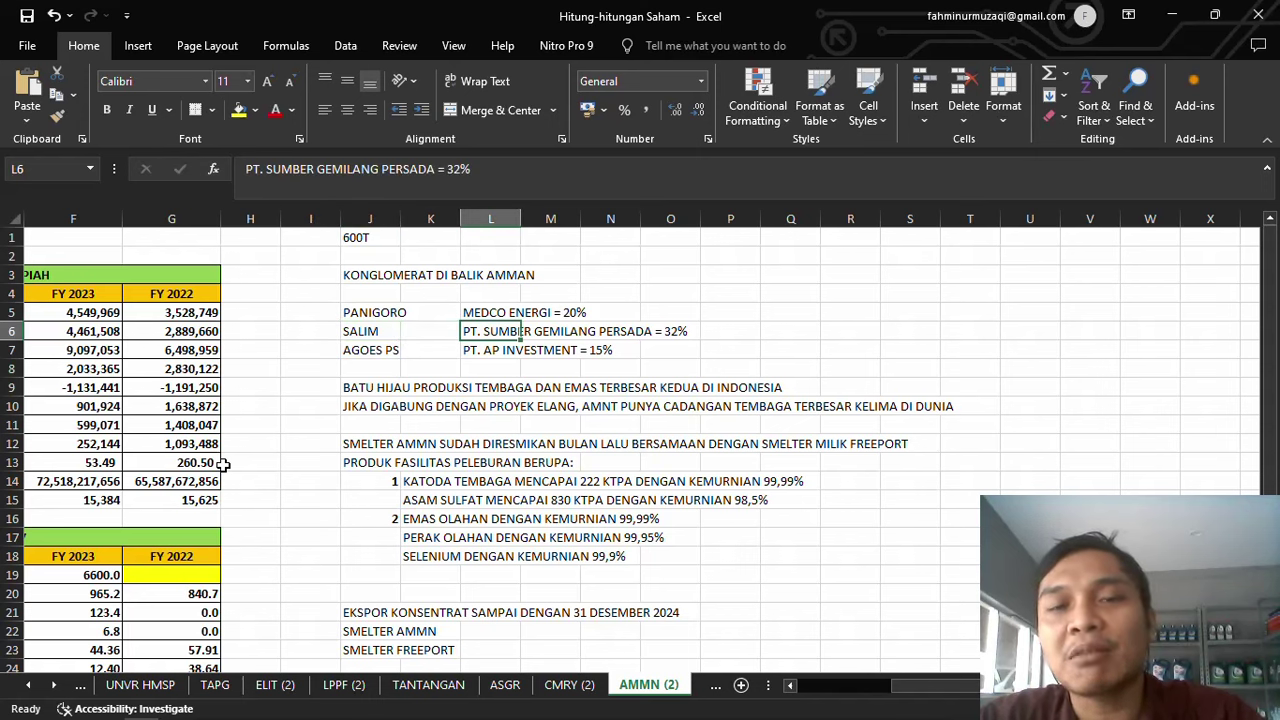
{"action": "key", "text": "Down"}
{"action": "key", "text": "Left"}
{"action": "key", "text": "Left"}
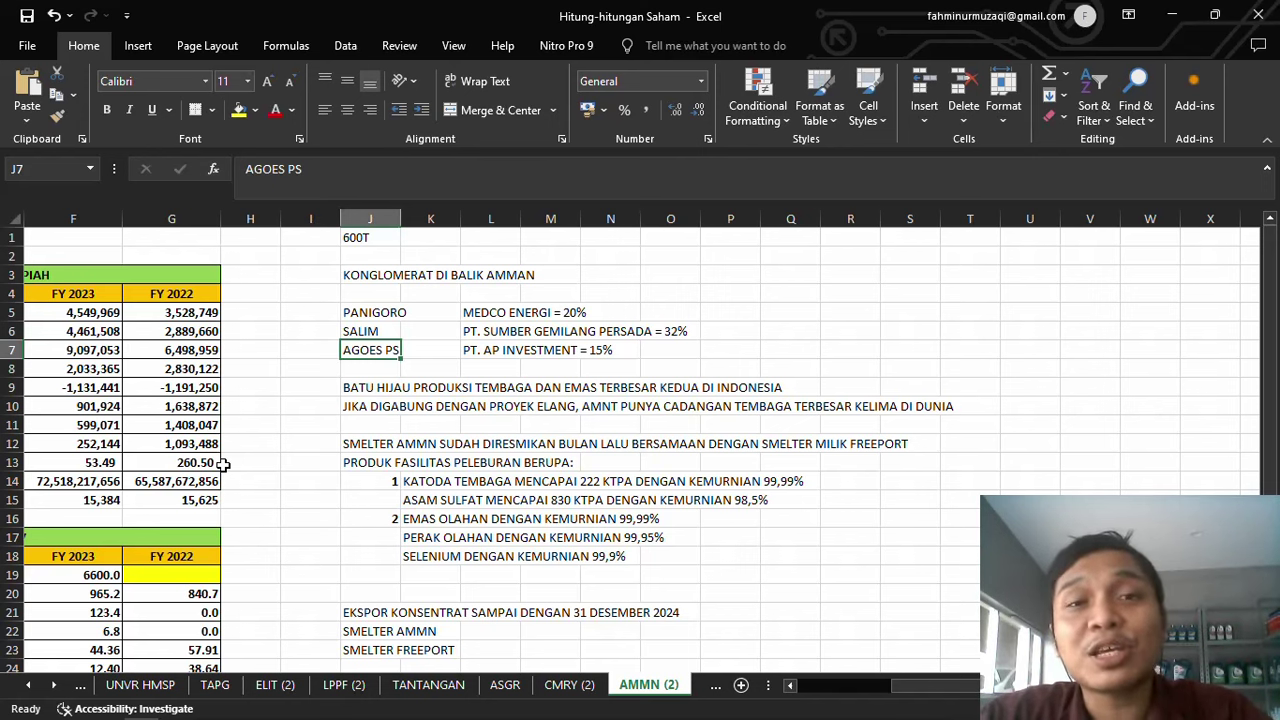
Review the column J notes downward from the owner entry in J7, through the Batu Hijau, smelter, export and valuation notes
{"action": "key", "text": "Down"}
{"action": "key", "text": "Down"}
{"action": "key", "text": "Down"}
{"action": "key", "text": "Down"}
{"action": "key", "text": "Down"}
{"action": "key", "text": "Down"}
{"action": "key", "text": "Down"}
{"action": "key", "text": "Down"}
{"action": "key", "text": "Down"}
{"action": "key", "text": "Down"}
{"action": "key", "text": "Down"}
{"action": "key", "text": "Down"}
{"action": "key", "text": "Down"}
{"action": "key", "text": "Down"}
{"action": "key", "text": "Down"}
{"action": "key", "text": "Down"}
{"action": "key", "text": "Down"}
{"action": "key", "text": "Down"}
{"action": "key", "text": "Down"}
{"action": "key", "text": "Down"}
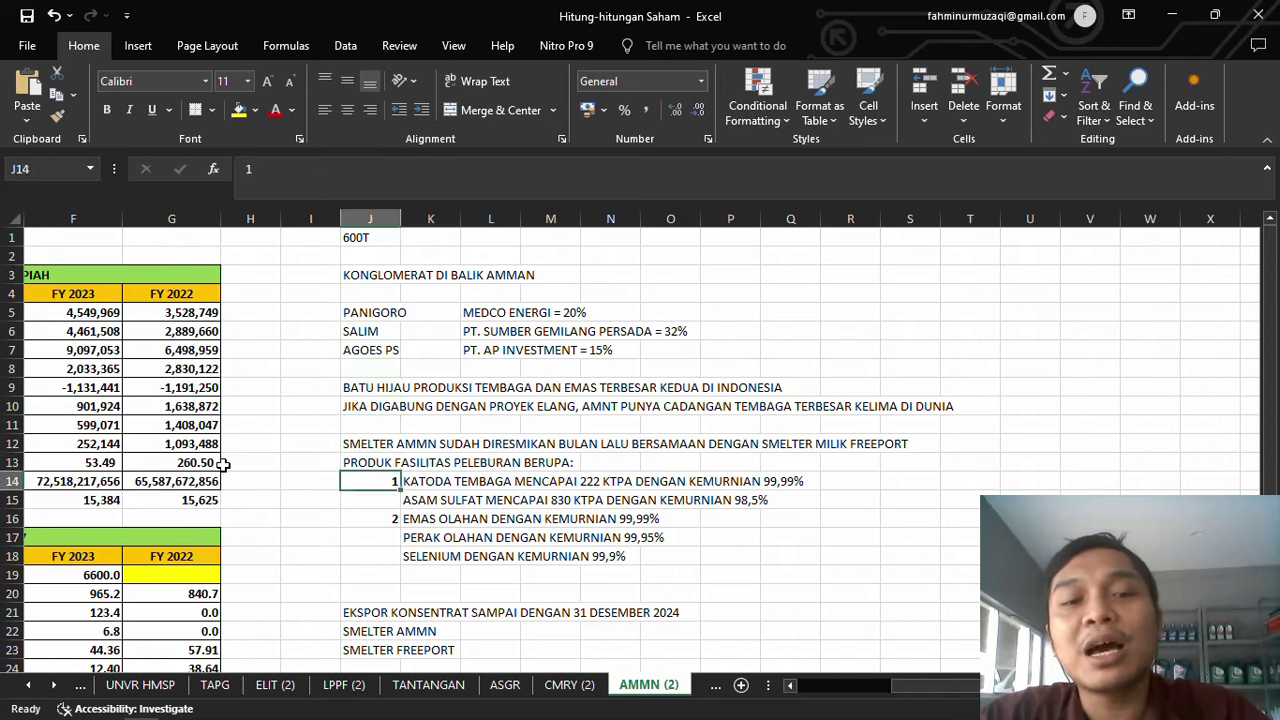
Review the column J notes back up to the first row, finishing on K1
{"action": "key", "text": "Up"}
{"action": "key", "text": "Up"}
{"action": "key", "text": "Up"}
{"action": "key", "text": "Up"}
{"action": "key", "text": "Up"}
{"action": "key", "text": "Up"}
{"action": "key", "text": "Up"}
{"action": "key", "text": "Up"}
{"action": "key", "text": "Up"}
{"action": "key", "text": "Up"}
{"action": "key", "text": "Up"}
{"action": "key", "text": "Up"}
{"action": "key", "text": "Up"}
{"action": "key", "text": "Up"}
{"action": "key", "text": "Up"}
{"action": "key", "text": "Up"}
{"action": "key", "text": "Up"}
{"action": "key", "text": "Up"}
{"action": "key", "text": "Up"}
{"action": "key", "text": "Up"}
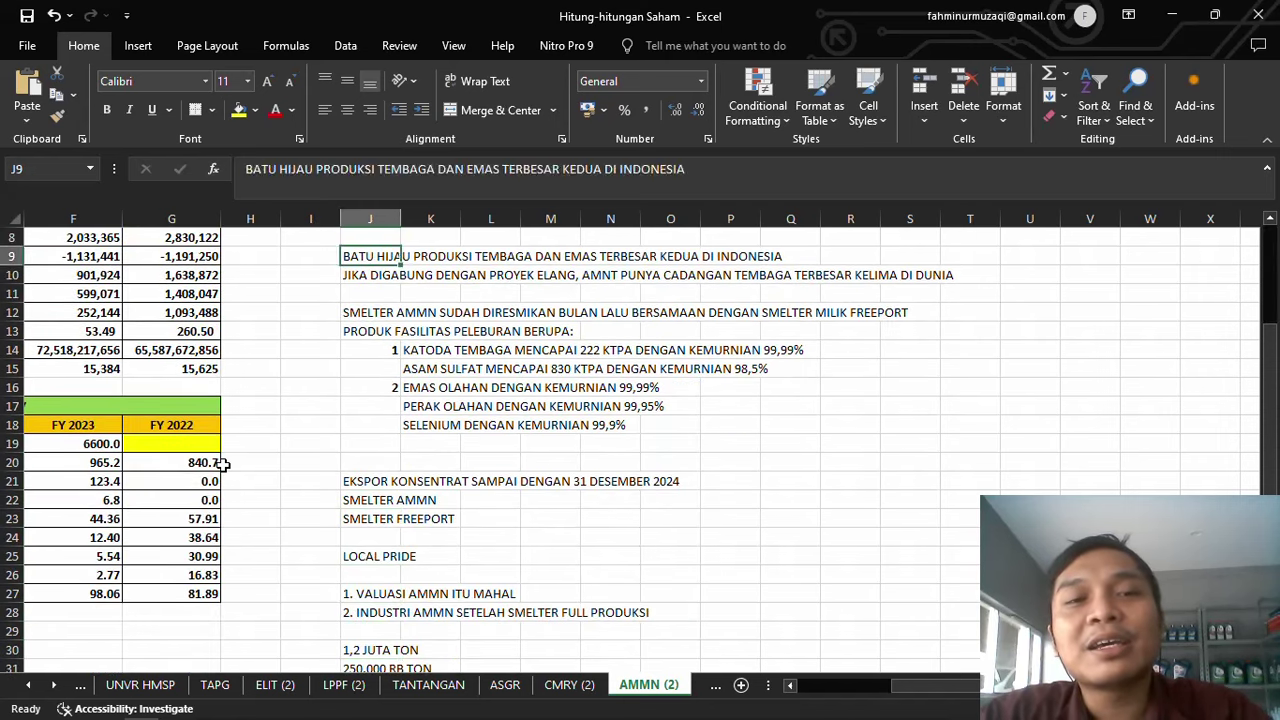
{"action": "key", "text": "Right"}
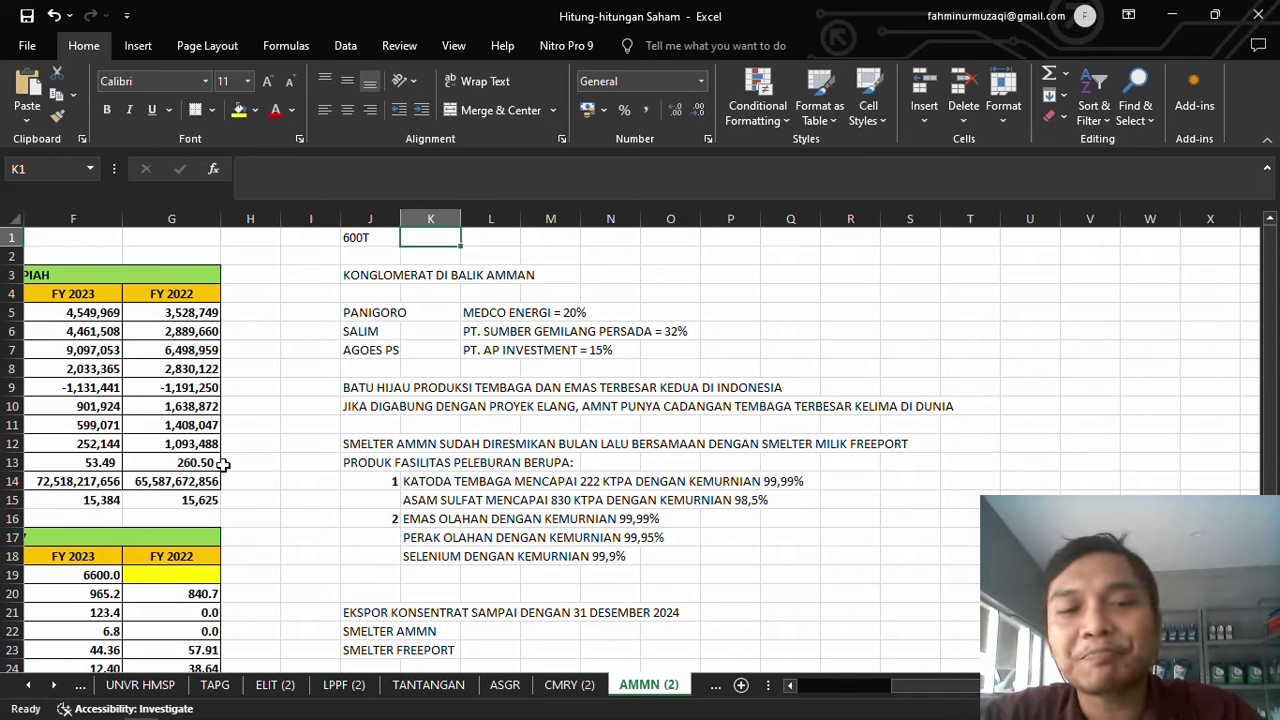
Examine the conglomerate ownership entries again down to the Batu Hijau production note in row 9
{"action": "key", "text": "Down"}
{"action": "key", "text": "Down"}
{"action": "key", "text": "Down"}
{"action": "key", "text": "Down"}
{"action": "key", "text": "Down"}
{"action": "key", "text": "Down"}
{"action": "key", "text": "Down"}
{"action": "key", "text": "Down"}
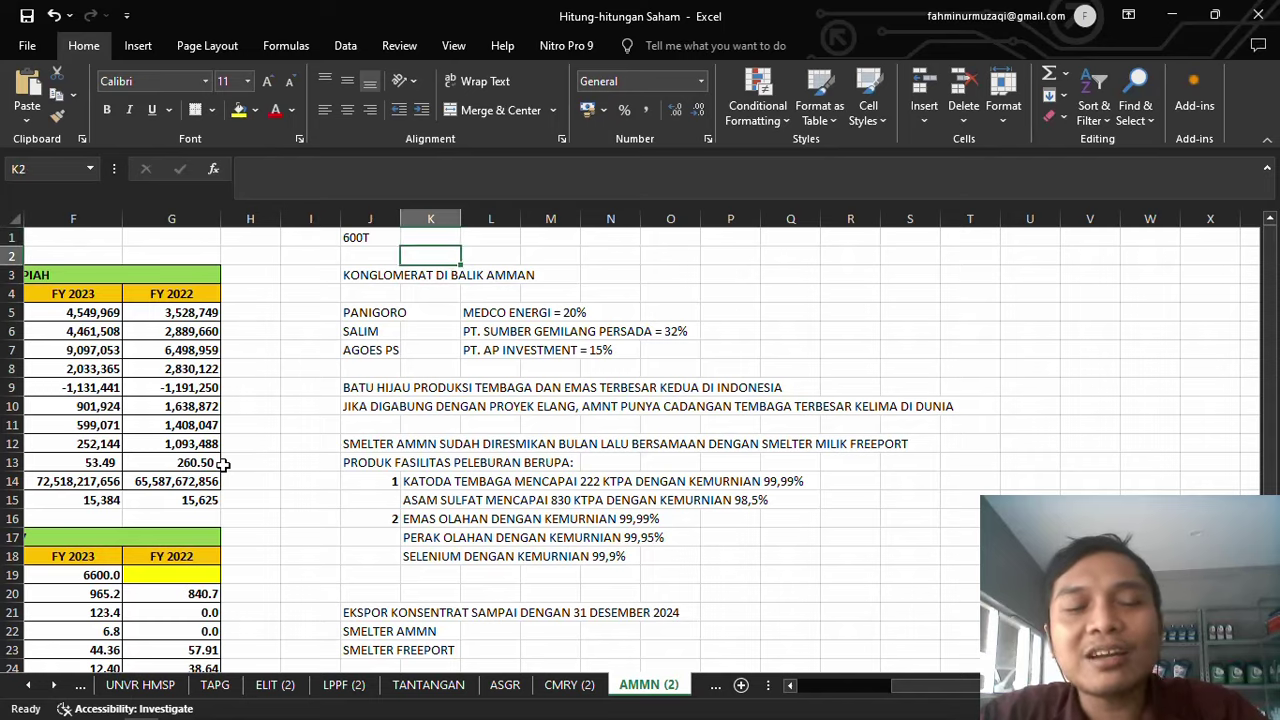
Switch to Firefox, check the headline of the Freeport cathode article, and return to Excel
{"action": "key", "text": "alt+Tab"}
{"action": "scroll", "coordinate": [223, 465], "scroll_direction": "down", "scroll_amount": 1}
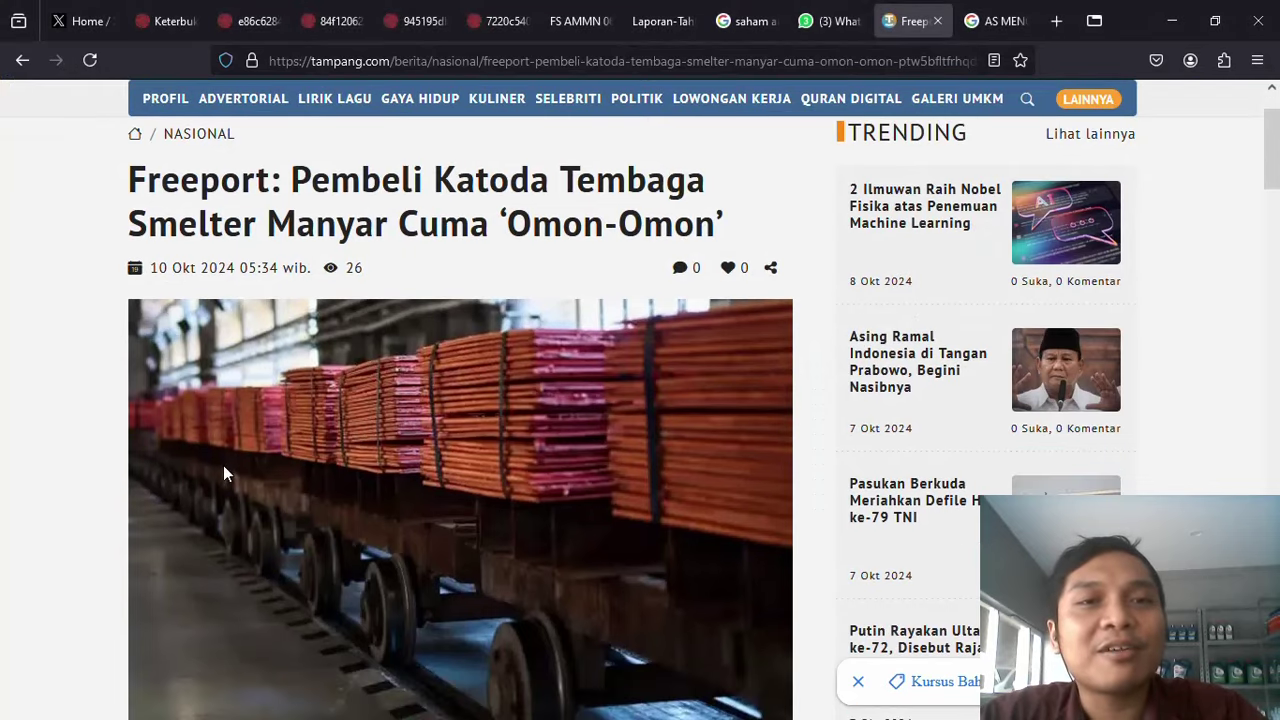
{"action": "scroll", "coordinate": [223, 465], "scroll_direction": "down", "scroll_amount": 1}
{"action": "key", "text": "alt+Tab"}
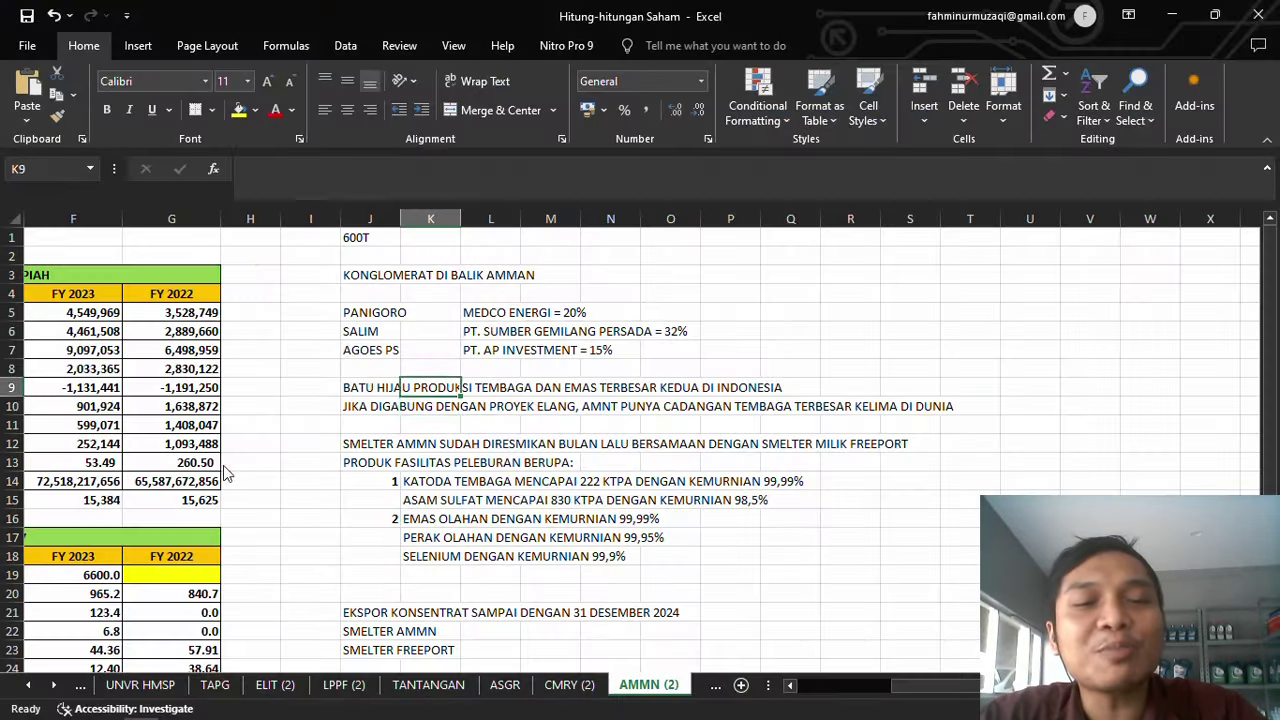
Examine the smelter product notes in column K, including copper cathode and sulphuric acid, and the export and smelter notes below
{"action": "key", "text": "Down"}
{"action": "key", "text": "Down"}
{"action": "key", "text": "Down"}
{"action": "key", "text": "Down"}
{"action": "key", "text": "Down"}
{"action": "key", "text": "Down"}
{"action": "key", "text": "Up"}
{"action": "key", "text": "Down"}
{"action": "key", "text": "Down"}
{"action": "key", "text": "Down"}
{"action": "key", "text": "Down"}
{"action": "key", "text": "Down"}
{"action": "key", "text": "Down"}
{"action": "key", "text": "Down"}
{"action": "key", "text": "Down"}
{"action": "key", "text": "Down"}
{"action": "key", "text": "Down"}
{"action": "key", "text": "Down"}
{"action": "key", "text": "Down"}
{"action": "key", "text": "Down"}
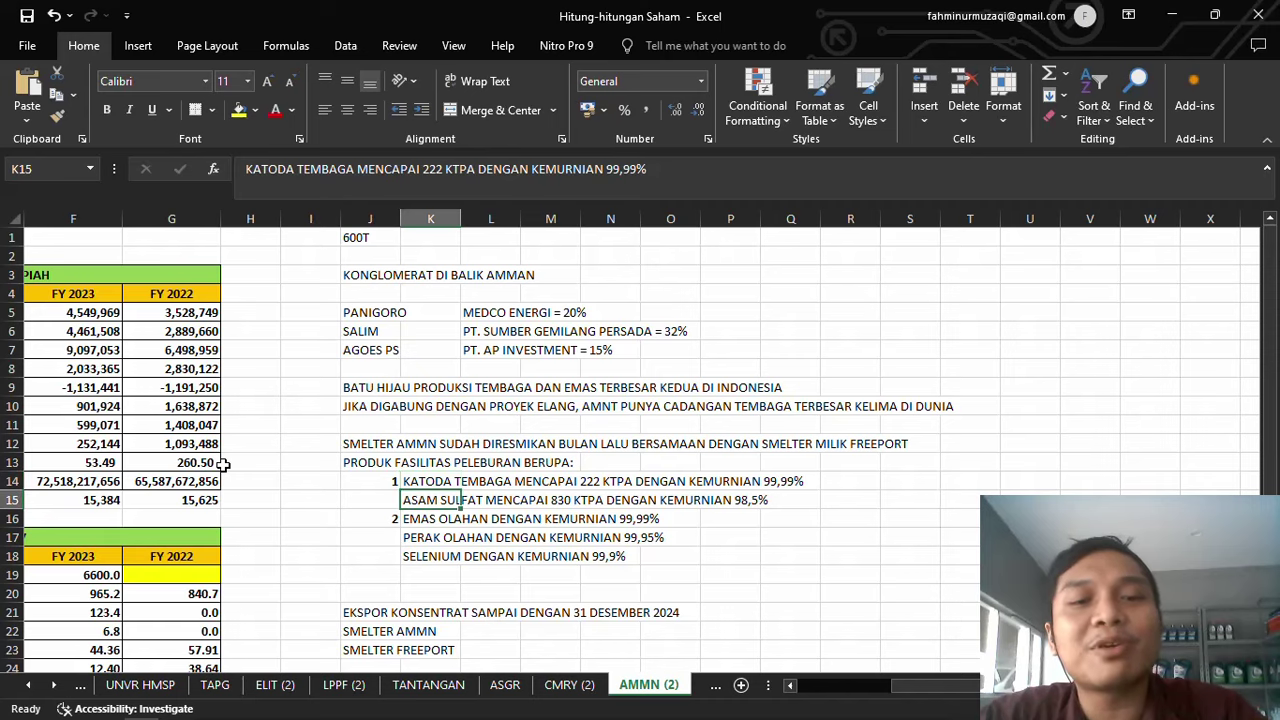
{"action": "key", "text": "Up"}
{"action": "key", "text": "Up"}
Switch to Firefox and read the article's Indonesia Mining Association paragraph on domestic cathode consumption, highlighting its opening lines
{"action": "key", "text": "alt+Tab"}
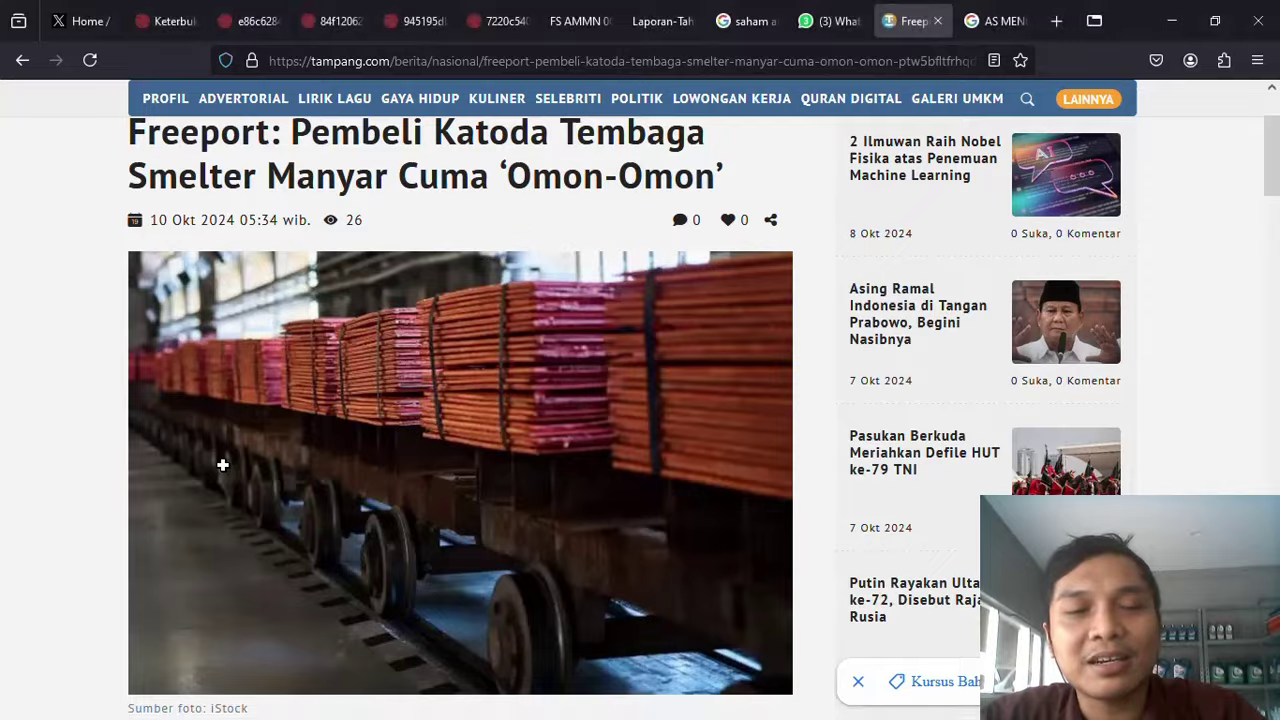
{"action": "scroll", "coordinate": [223, 465], "scroll_direction": "down", "scroll_amount": 15}
{"action": "scroll", "coordinate": [224, 470], "scroll_direction": "up", "scroll_amount": 2}
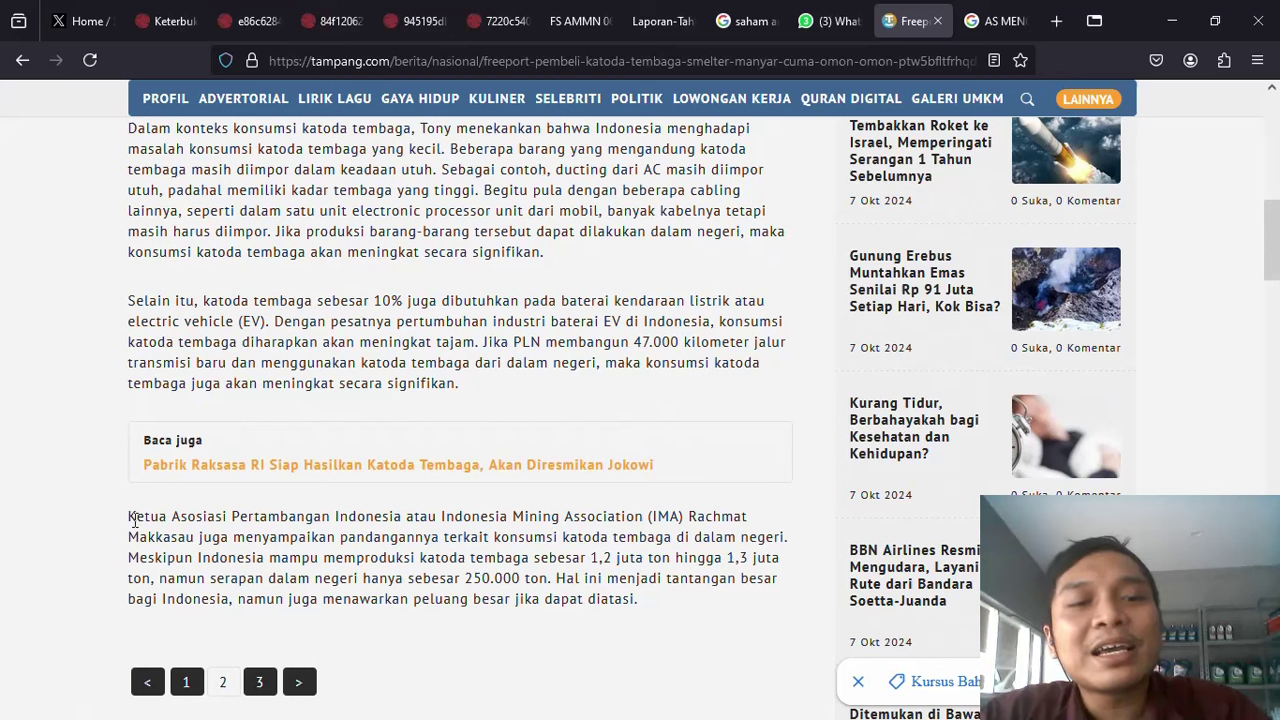
{"action": "left_click_drag", "start_coordinate": [135, 517], "coordinate": [612, 537]}
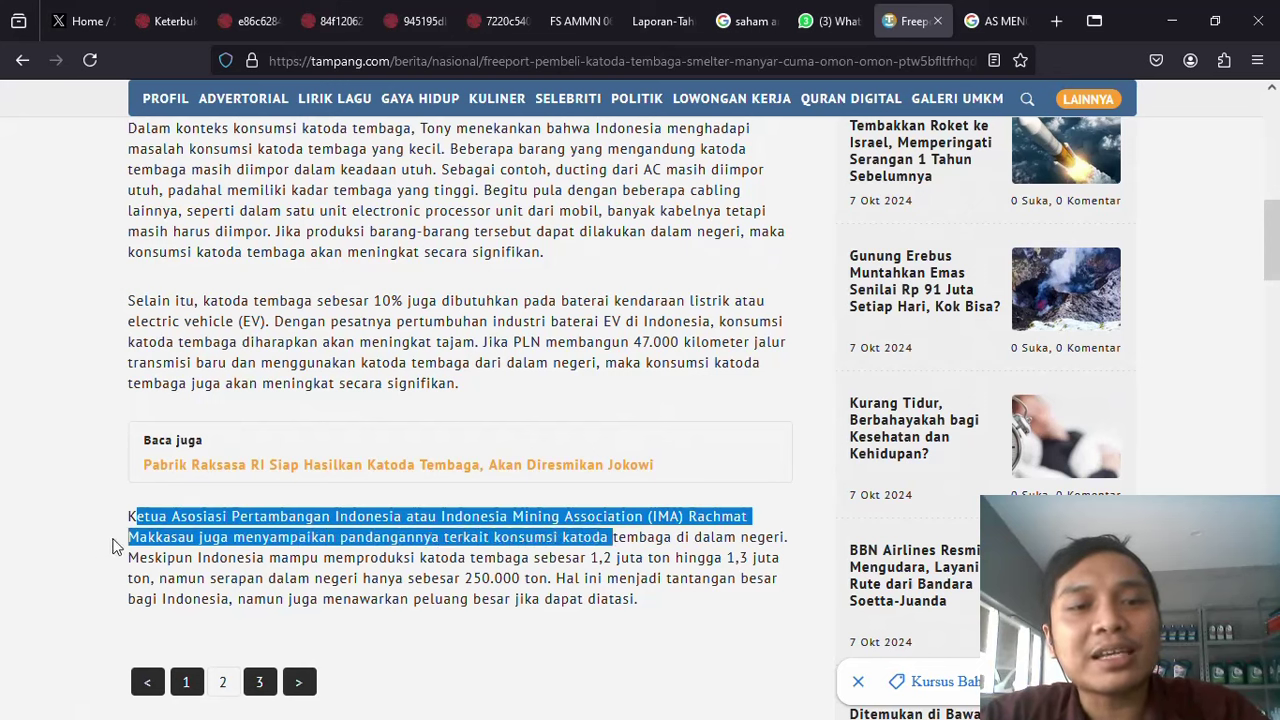
{"action": "left_click", "coordinate": [447, 530]}
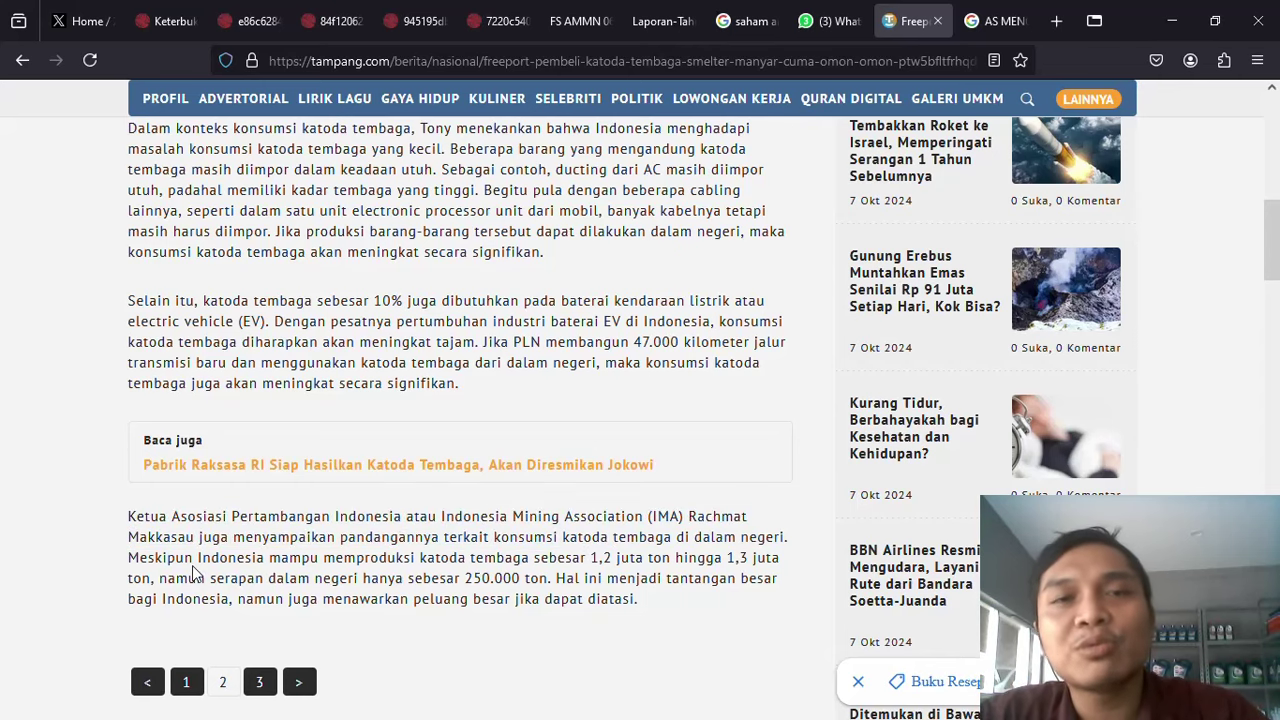
{"action": "key", "text": "alt+Tab"}
{"action": "key", "text": "alt+Tab"}
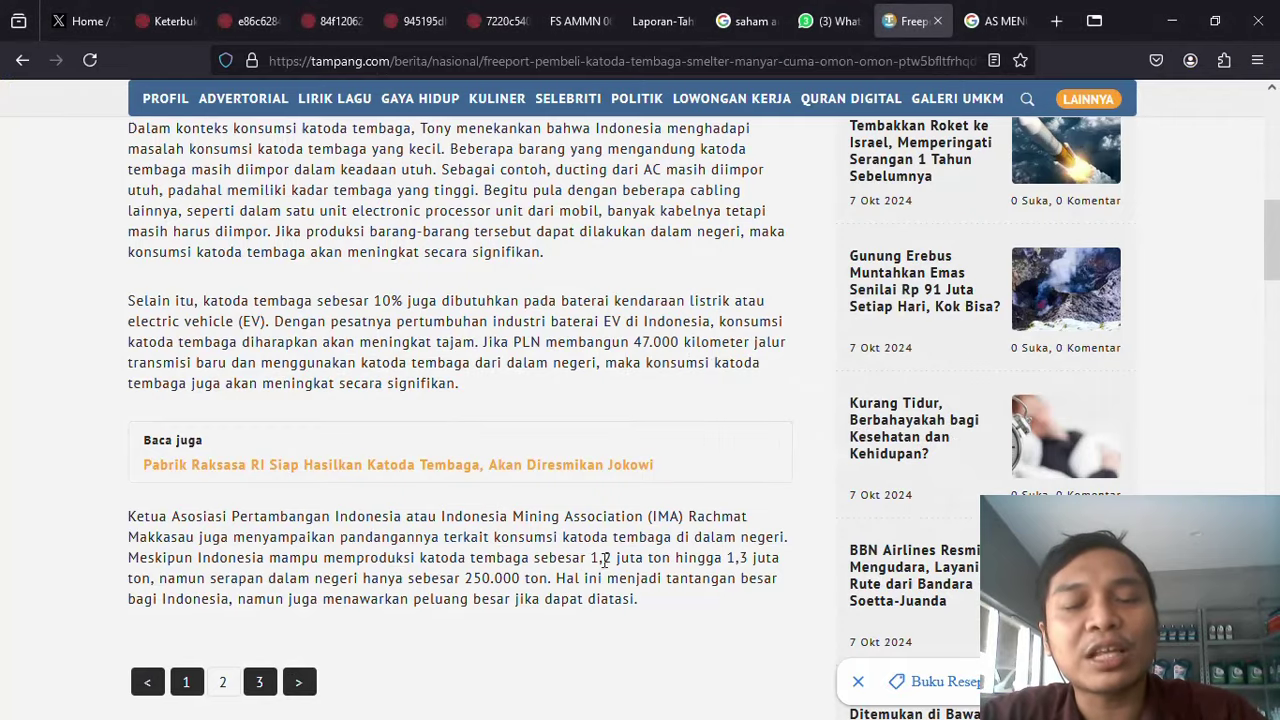
Read the article's paragraph on low cathode consumption, highlighting the imported AC ducting example and part of the cabling example
{"action": "scroll", "coordinate": [700, 572], "scroll_direction": "down", "scroll_amount": 2}
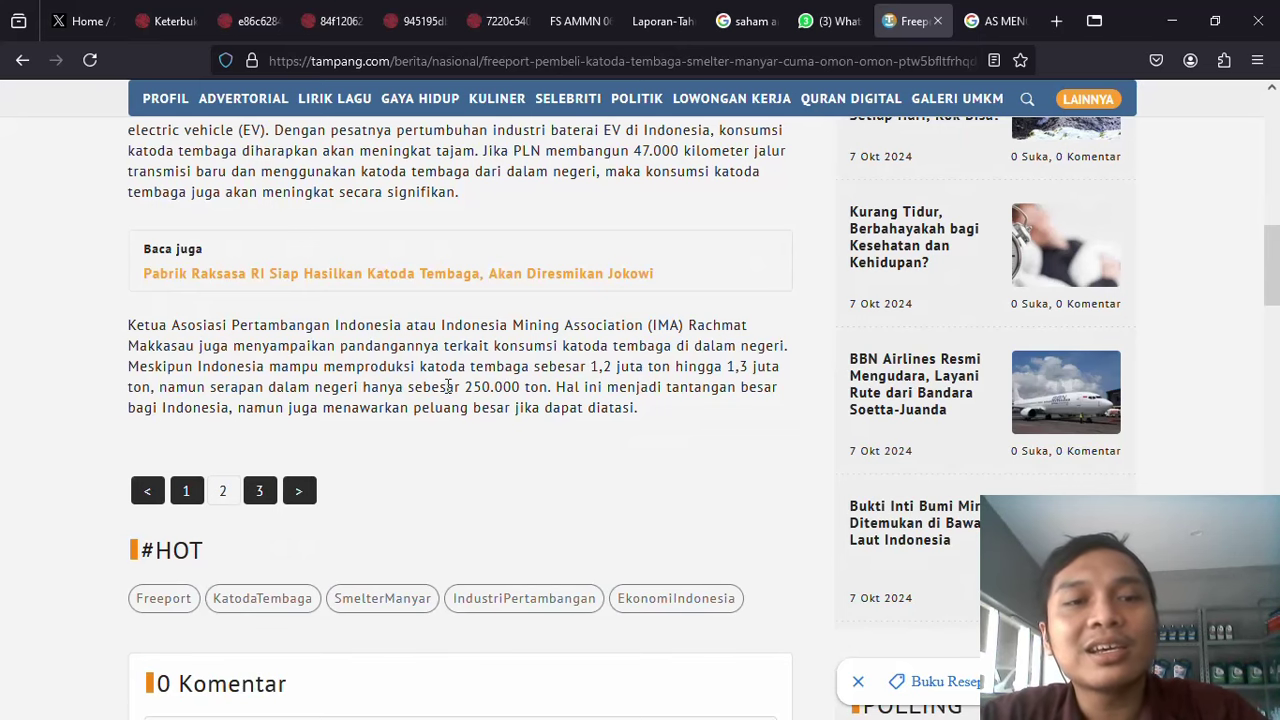
{"action": "scroll", "coordinate": [447, 386], "scroll_direction": "up", "scroll_amount": 7}
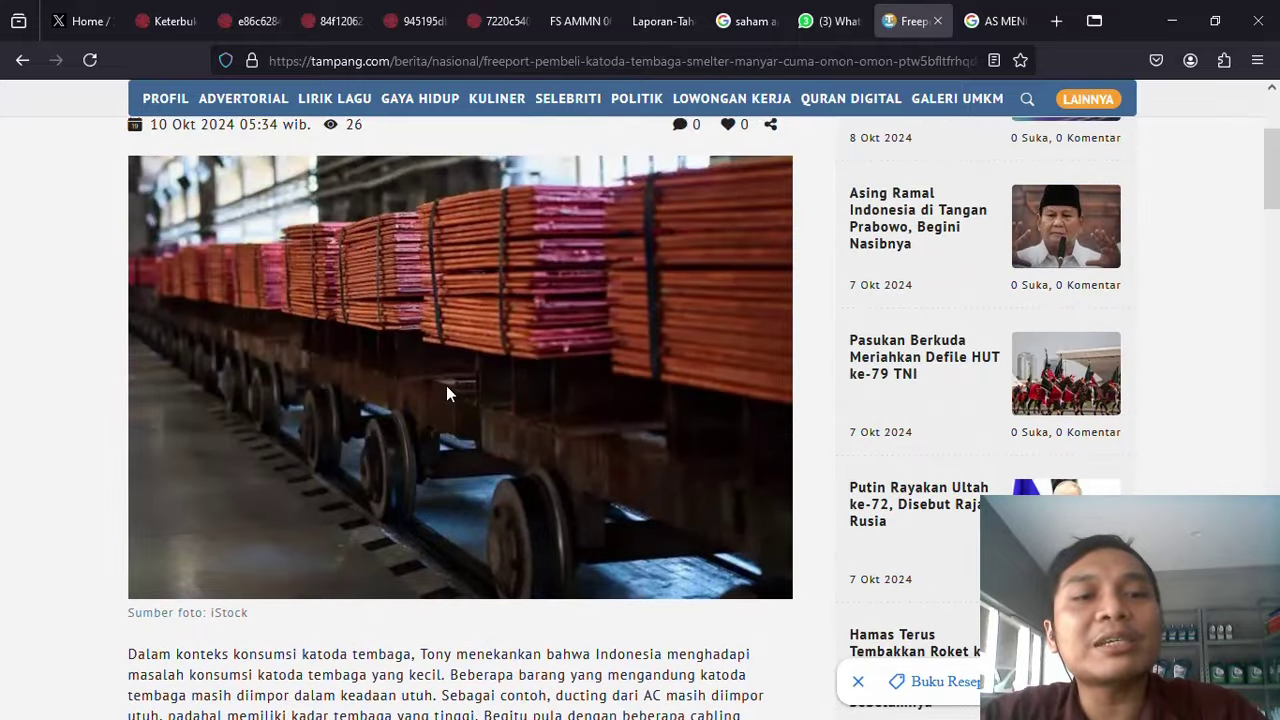
{"action": "scroll", "coordinate": [446, 385], "scroll_direction": "up", "scroll_amount": 2}
{"action": "scroll", "coordinate": [446, 385], "scroll_direction": "down", "scroll_amount": 6}
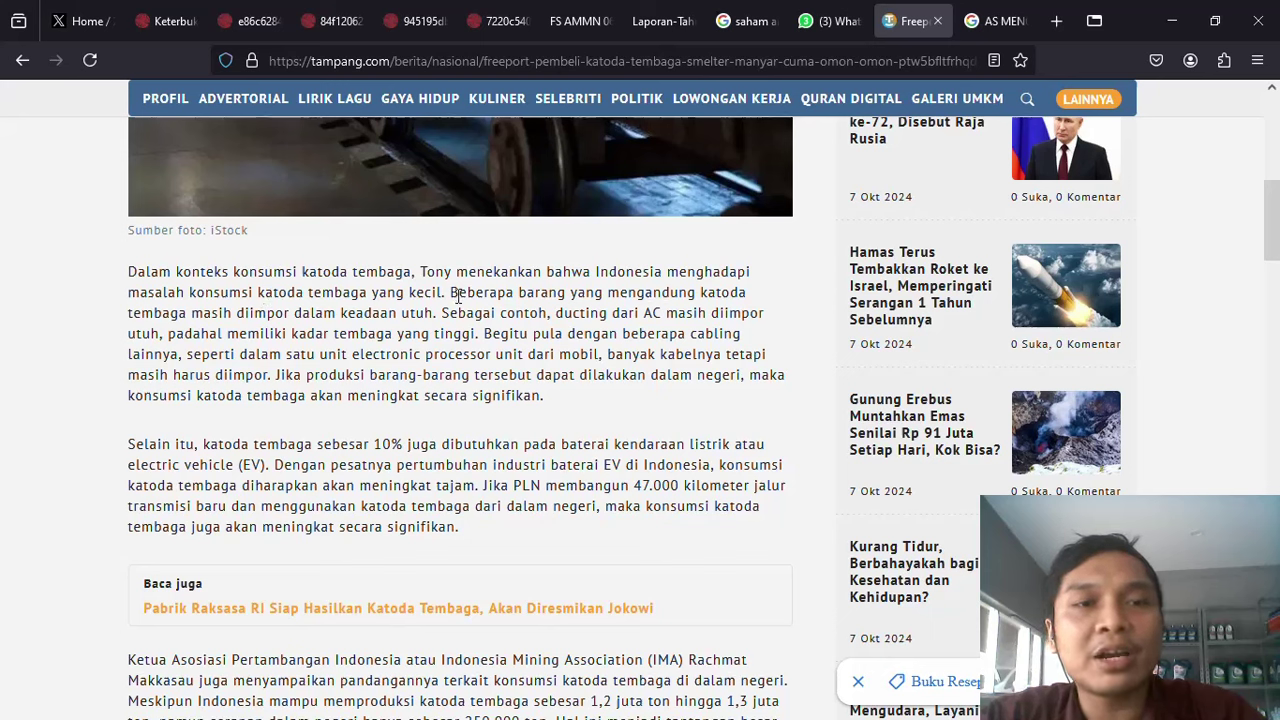
{"action": "left_click_drag", "start_coordinate": [237, 313], "coordinate": [474, 334]}
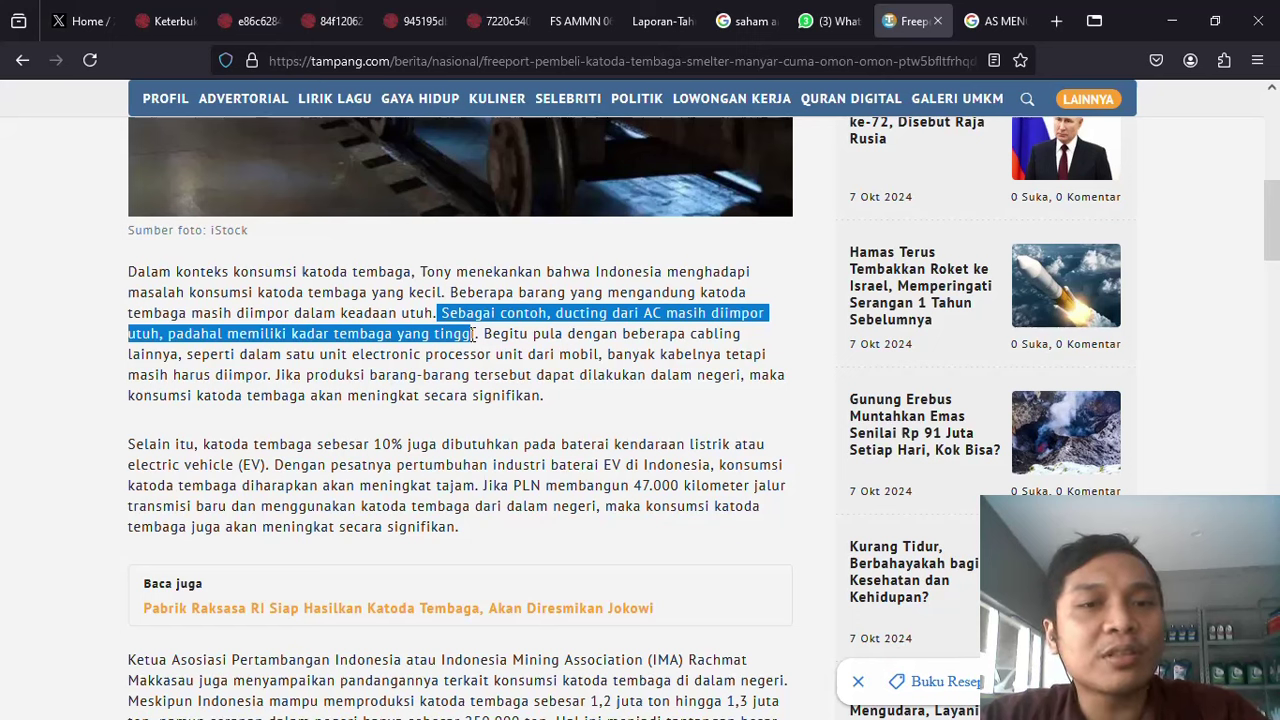
{"action": "left_click_drag", "start_coordinate": [483, 334], "coordinate": [562, 362]}
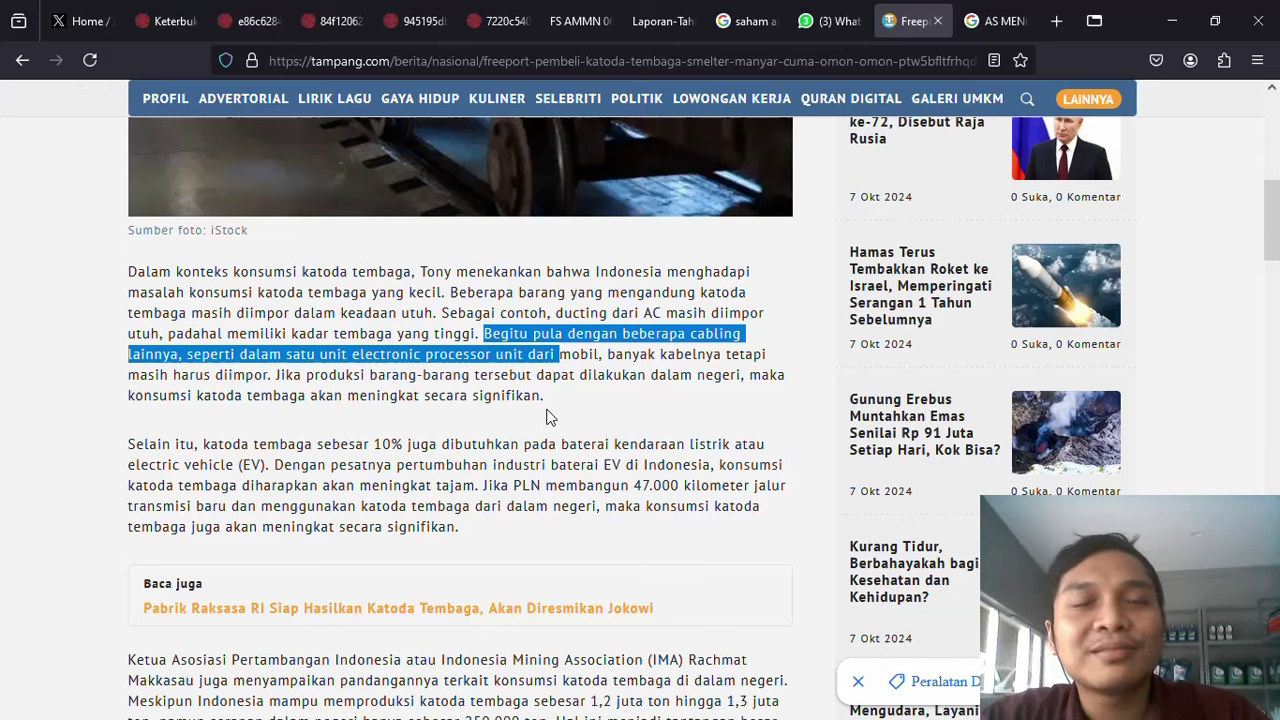
{"action": "key", "text": "super"}
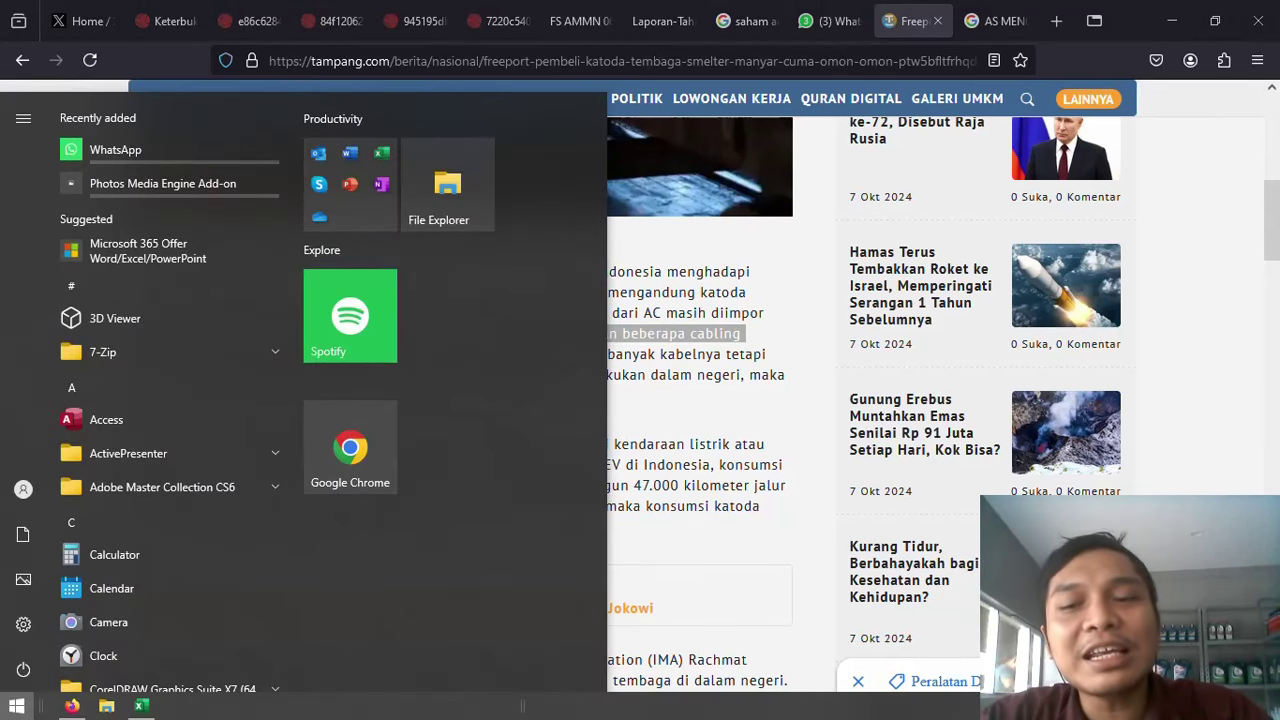
{"action": "key", "text": "super"}
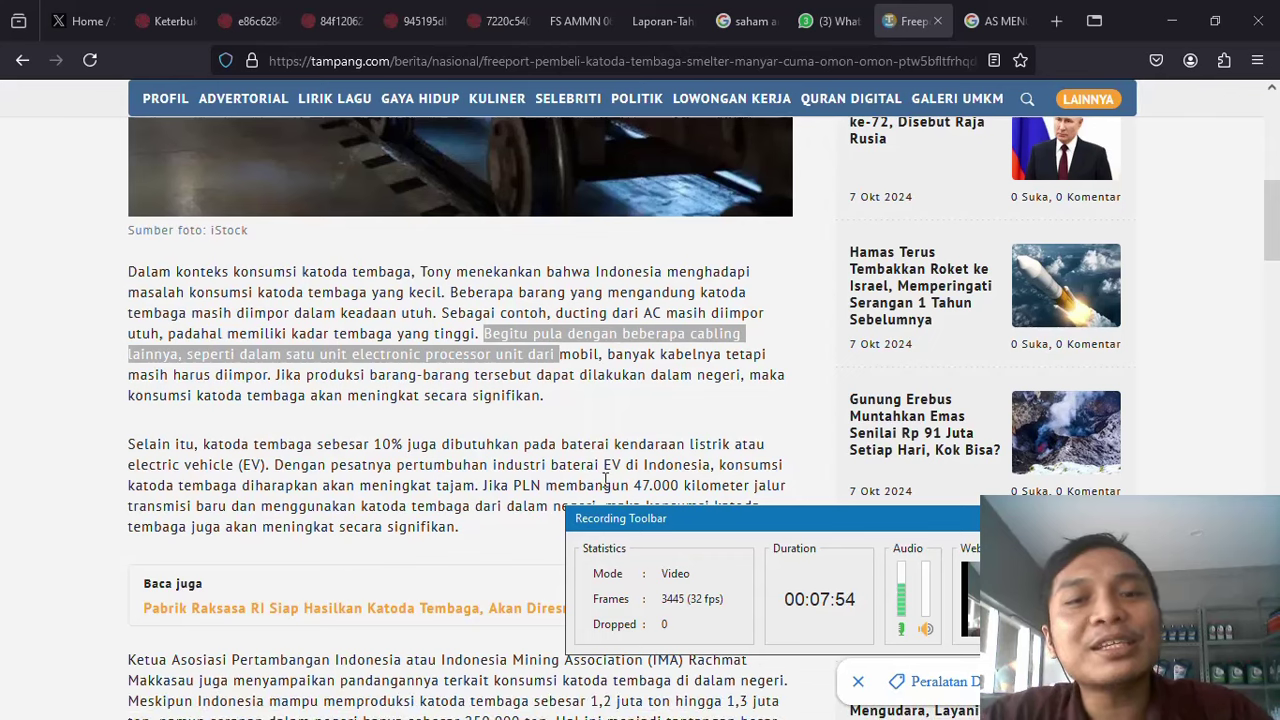
{"action": "key", "text": "super"}
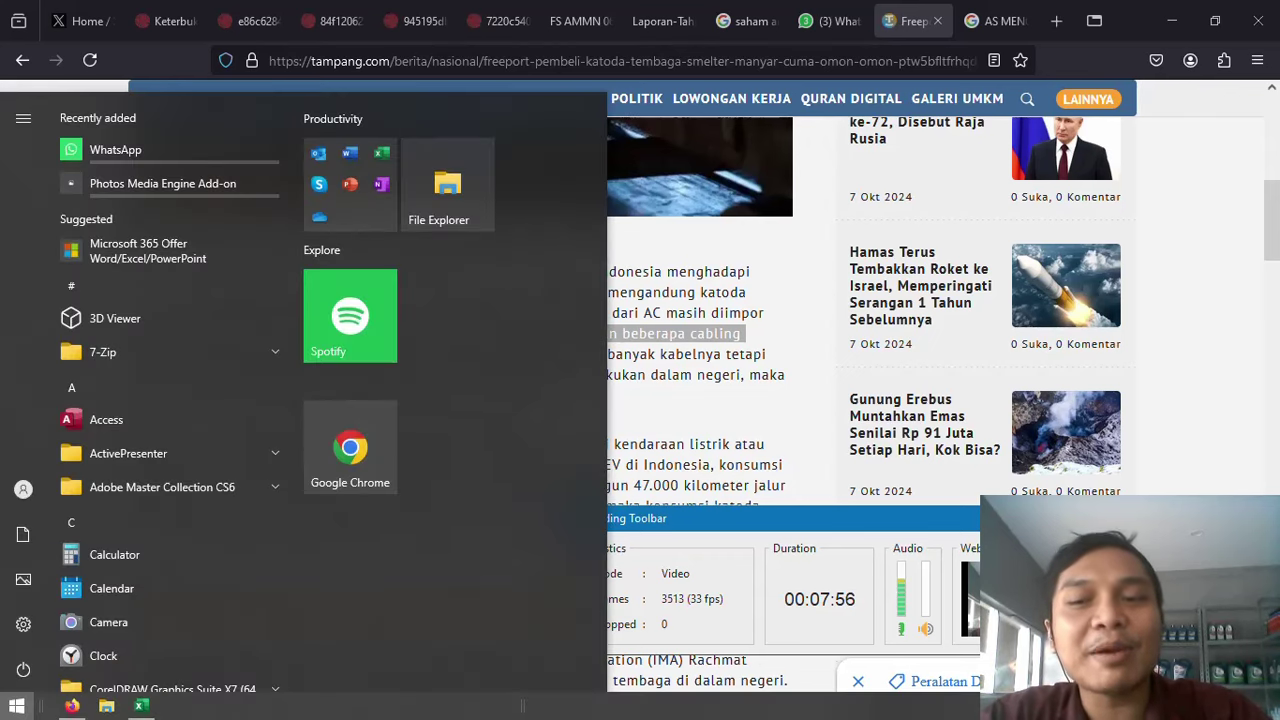
{"action": "key", "text": "super"}
Switch to Excel and review the notes from the sulphuric acid entry in row 15 down past the tonnage figures in rows 30 and 31
{"action": "key", "text": "alt+Tab"}
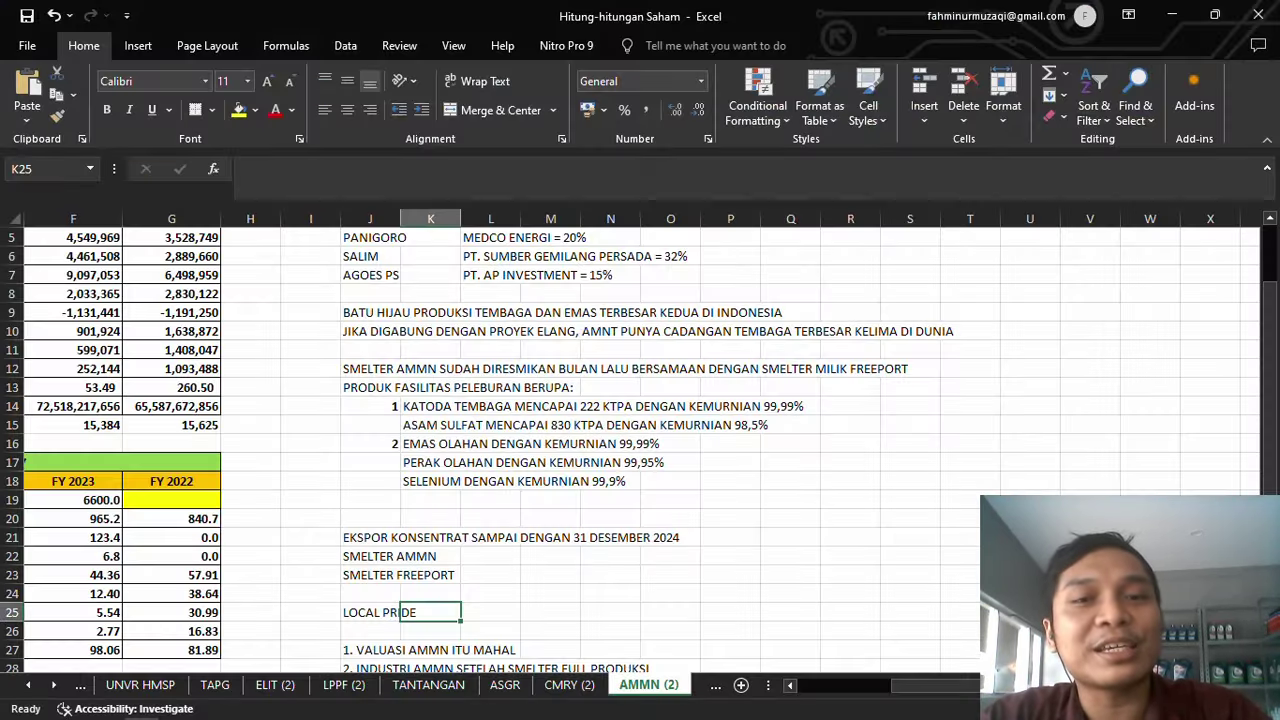
{"action": "left_click", "coordinate": [745, 431]}
{"action": "key", "text": "Left"}
{"action": "key", "text": "Left"}
{"action": "key", "text": "Left"}
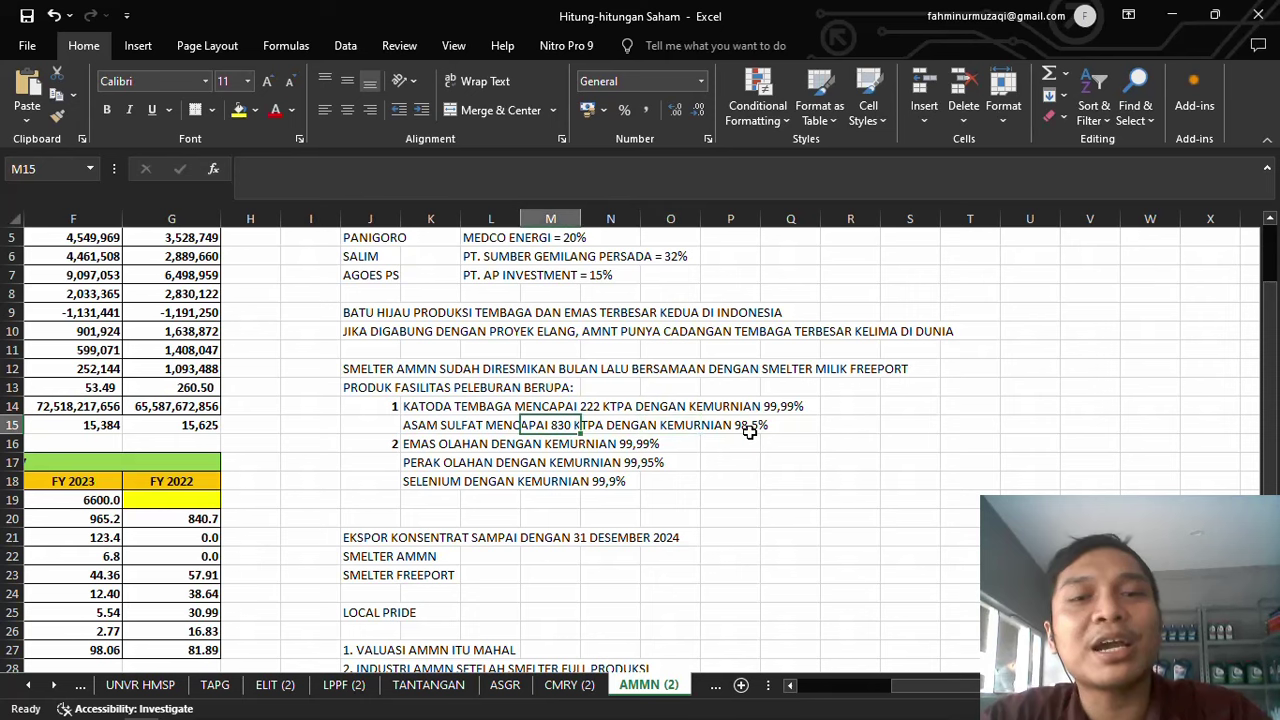
{"action": "key", "text": "Down"}
{"action": "key", "text": "Down"}
{"action": "key", "text": "Down"}
{"action": "key", "text": "Down"}
{"action": "key", "text": "Down"}
{"action": "key", "text": "Down"}
{"action": "key", "text": "Down"}
{"action": "key", "text": "Down"}
{"action": "key", "text": "Down"}
{"action": "key", "text": "Down"}
{"action": "key", "text": "Down"}
{"action": "key", "text": "Down"}
{"action": "key", "text": "Down"}
{"action": "key", "text": "Down"}
{"action": "key", "text": "Down"}
{"action": "key", "text": "Down"}
{"action": "key", "text": "Down"}
{"action": "key", "text": "Down"}
{"action": "key", "text": "Down"}
{"action": "key", "text": "Down"}
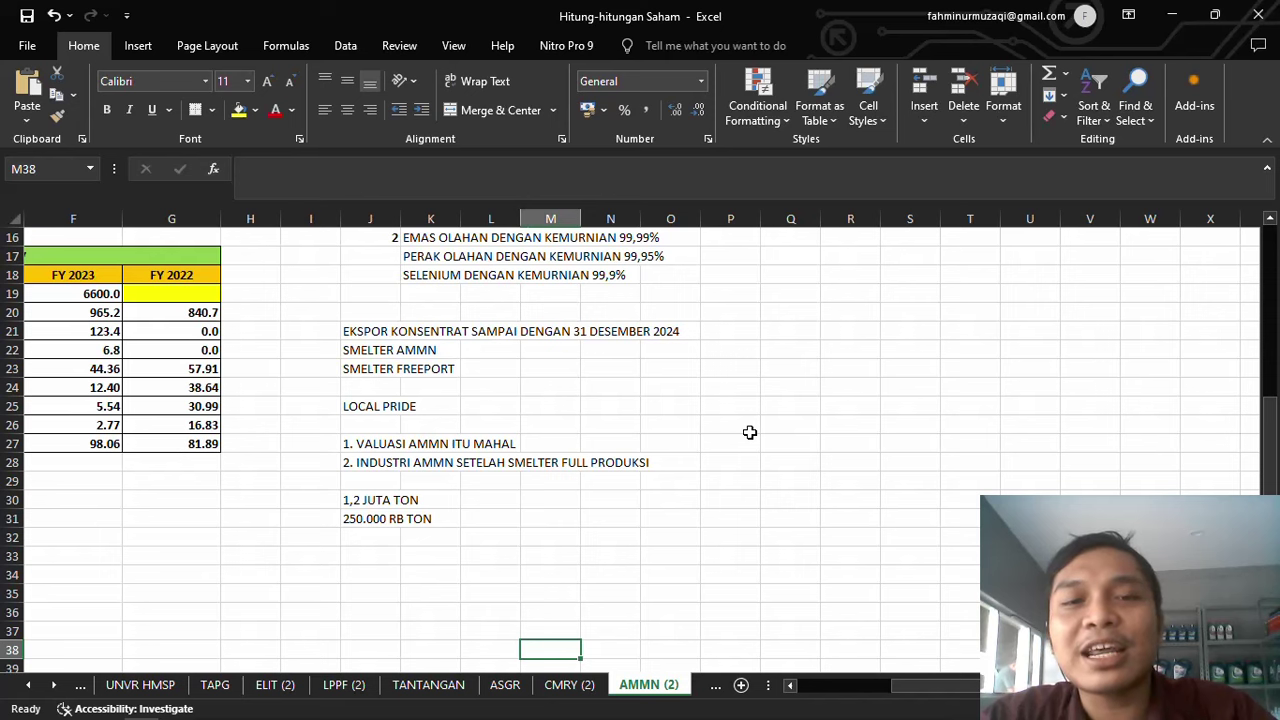
Return to the AMMN share price, book value, PER and PBV table, finishing on A27
{"action": "key", "text": "Left"}
{"action": "key", "text": "Left"}
{"action": "key", "text": "Left"}
{"action": "key", "text": "Left"}
{"action": "key", "text": "Left"}
{"action": "key", "text": "Left"}
{"action": "key", "text": "Left"}
{"action": "key", "text": "Left"}
{"action": "key", "text": "Left"}
{"action": "key", "text": "Left"}
{"action": "key", "text": "Left"}
{"action": "key", "text": "Left"}
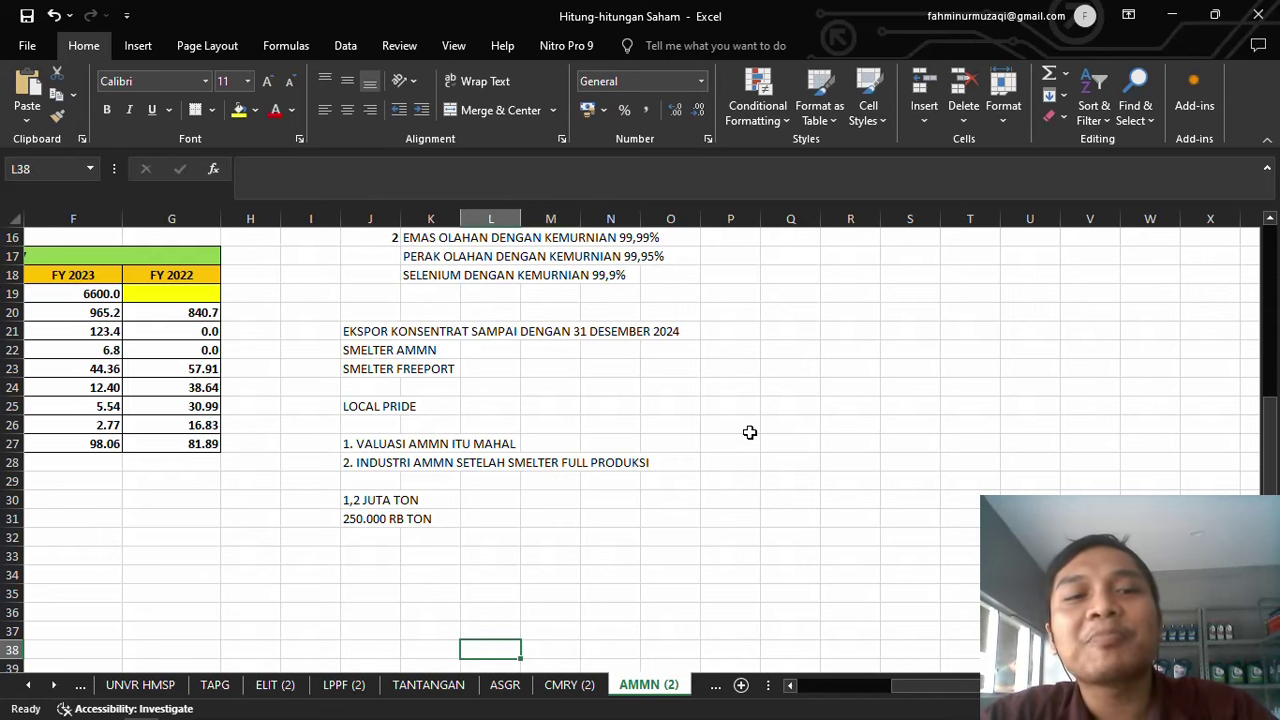
{"action": "key", "text": "Up"}
{"action": "key", "text": "Up"}
{"action": "key", "text": "Up"}
{"action": "key", "text": "Up"}
{"action": "key", "text": "Up"}
{"action": "key", "text": "Up"}
{"action": "key", "text": "Up"}
{"action": "key", "text": "Up"}
{"action": "key", "text": "Up"}
{"action": "key", "text": "Up"}
{"action": "key", "text": "Up"}
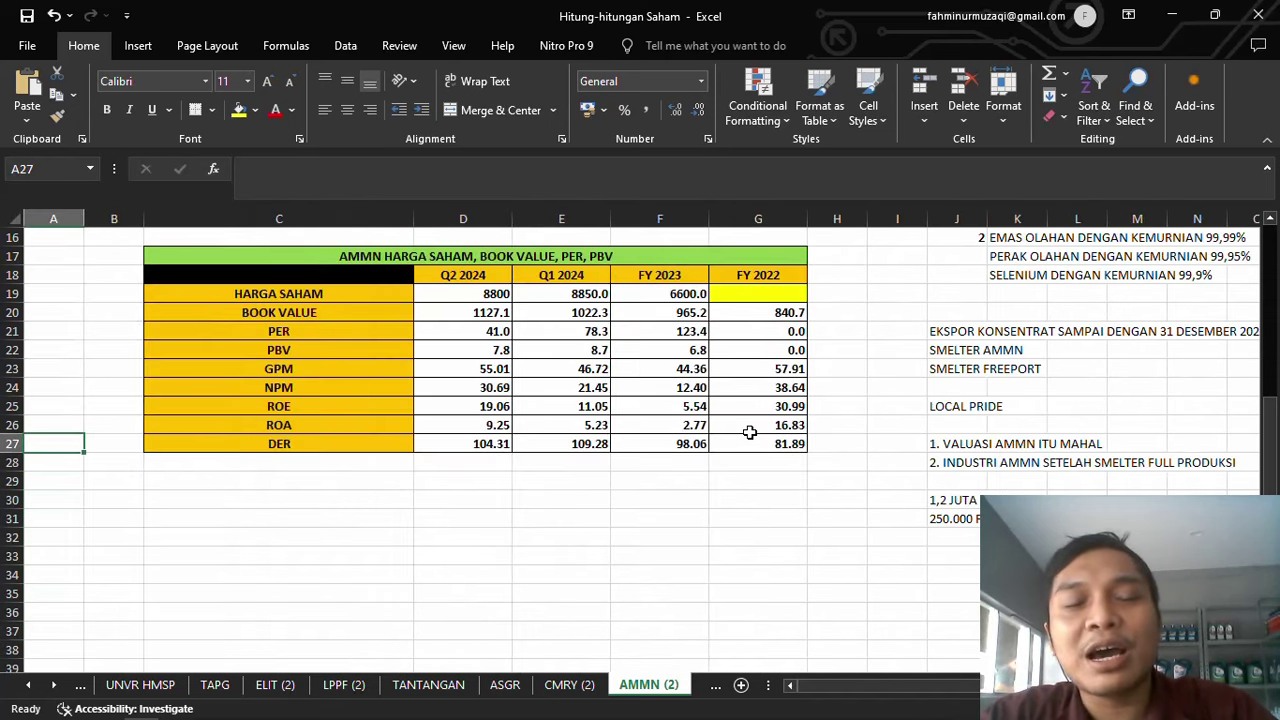
Examine the DER row of the valuation table from Q2 2024 across to FY 2022, finishing on H27
{"action": "key", "text": "Right"}
{"action": "key", "text": "Right"}
{"action": "key", "text": "Right"}
{"action": "key", "text": "Right"}
{"action": "key", "text": "Right"}
{"action": "key", "text": "Right"}
{"action": "key", "text": "Right"}
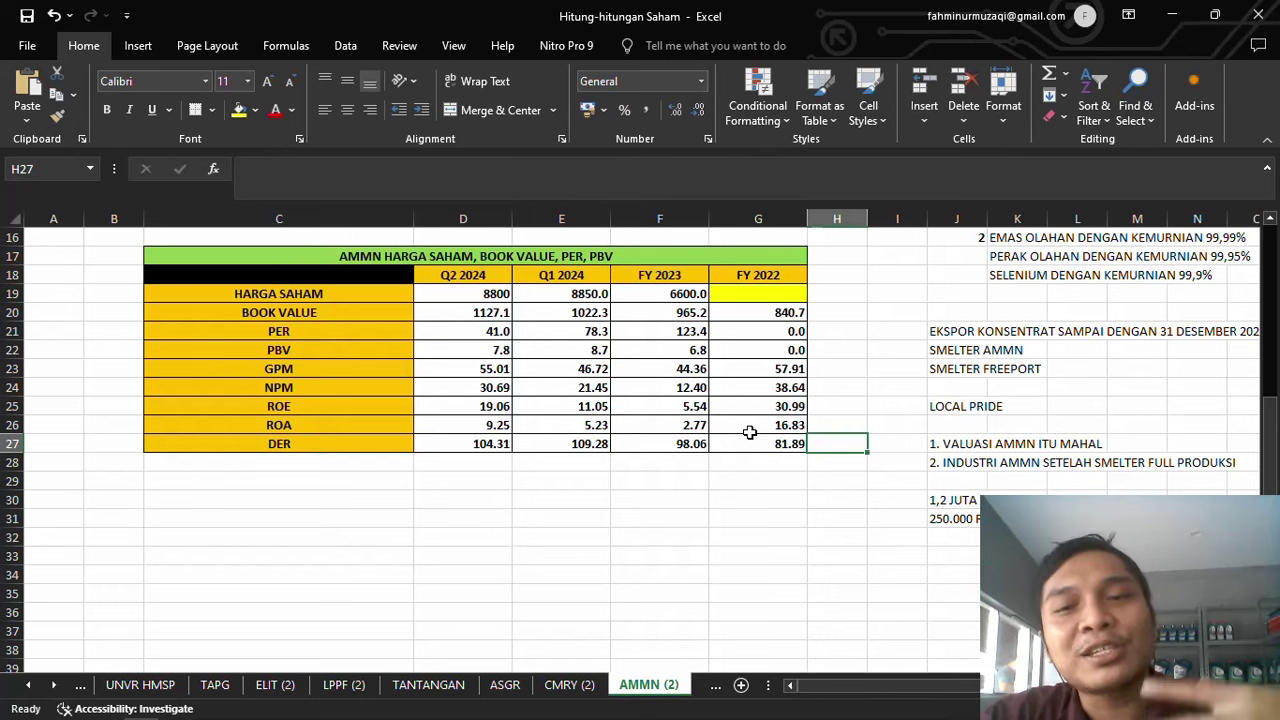
Review the smelter, export and valuation notes beside the AMMN table, from row 27 back up to row 12
{"action": "key", "text": "Right"}
{"action": "key", "text": "Right"}
{"action": "key", "text": "Right"}
{"action": "key", "text": "Right"}
{"action": "key", "text": "Right"}
{"action": "key", "text": "Right"}
{"action": "key", "text": "Right"}
{"action": "key", "text": "Right"}
{"action": "key", "text": "Right"}
{"action": "key", "text": "Right"}
{"action": "key", "text": "Right"}
{"action": "key", "text": "Right"}
{"action": "key", "text": "Right"}
{"action": "key", "text": "Right"}
{"action": "key", "text": "Right"}
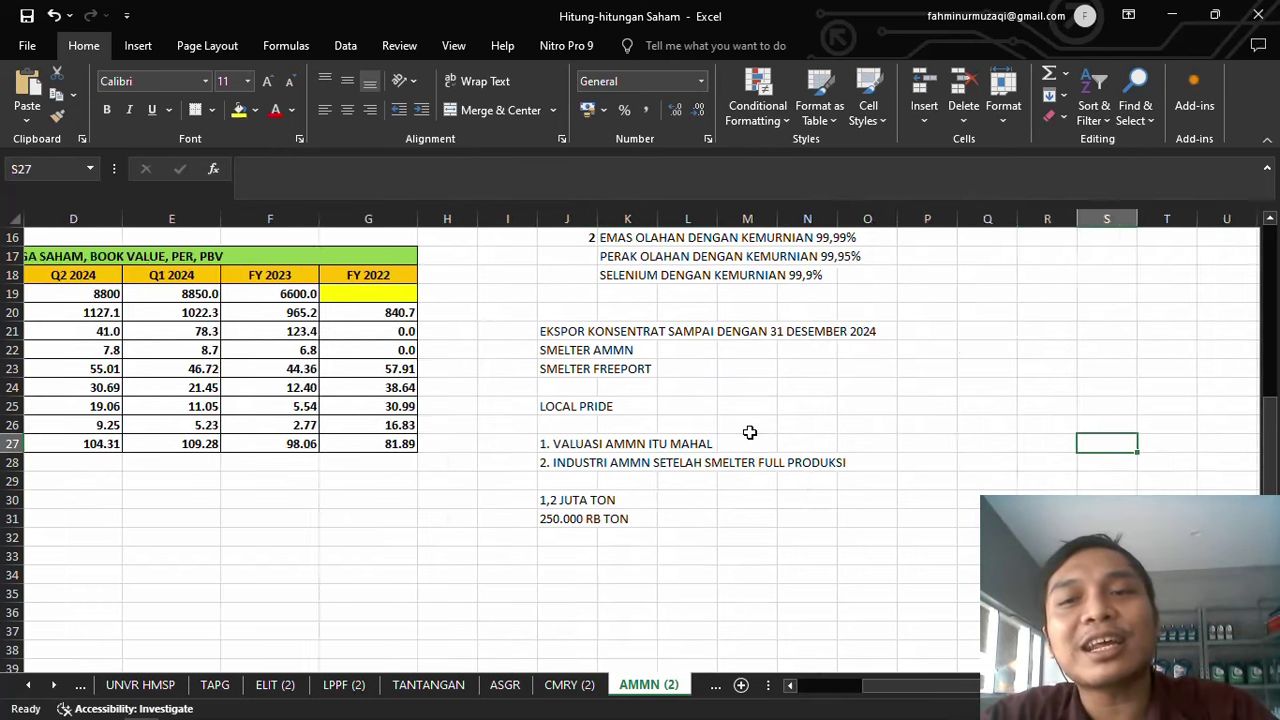
{"action": "key", "text": "Up"}
{"action": "key", "text": "Up"}
{"action": "key", "text": "Up"}
{"action": "key", "text": "Up"}
{"action": "key", "text": "Up"}
{"action": "key", "text": "Up"}
{"action": "key", "text": "Up"}
{"action": "key", "text": "Up"}
{"action": "key", "text": "Up"}
{"action": "key", "text": "Up"}
{"action": "key", "text": "Up"}
{"action": "key", "text": "Up"}
{"action": "key", "text": "Up"}
{"action": "key", "text": "Up"}
{"action": "key", "text": "Up"}
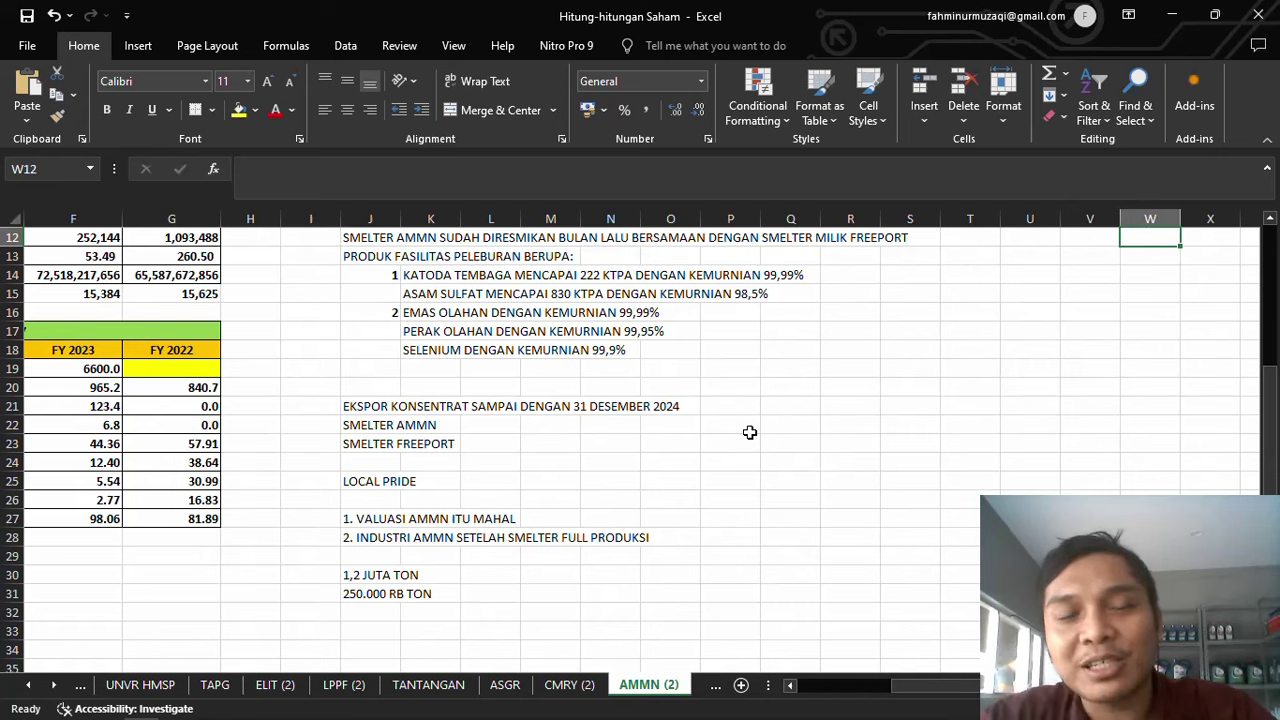
{"action": "key", "text": "Down"}
{"action": "key", "text": "Down"}
{"action": "key", "text": "Down"}
{"action": "key", "text": "Down"}
{"action": "key", "text": "Down"}
{"action": "key", "text": "Down"}
{"action": "key", "text": "Down"}
{"action": "key", "text": "Down"}
{"action": "key", "text": "Down"}
{"action": "key", "text": "Down"}
{"action": "key", "text": "Down"}
{"action": "key", "text": "Down"}
{"action": "key", "text": "Down"}
{"action": "key", "text": "Down"}
{"action": "key", "text": "Down"}
{"action": "key", "text": "Down"}
{"action": "key", "text": "Down"}
{"action": "key", "text": "Down"}
{"action": "key", "text": "Down"}
{"action": "key", "text": "Down"}
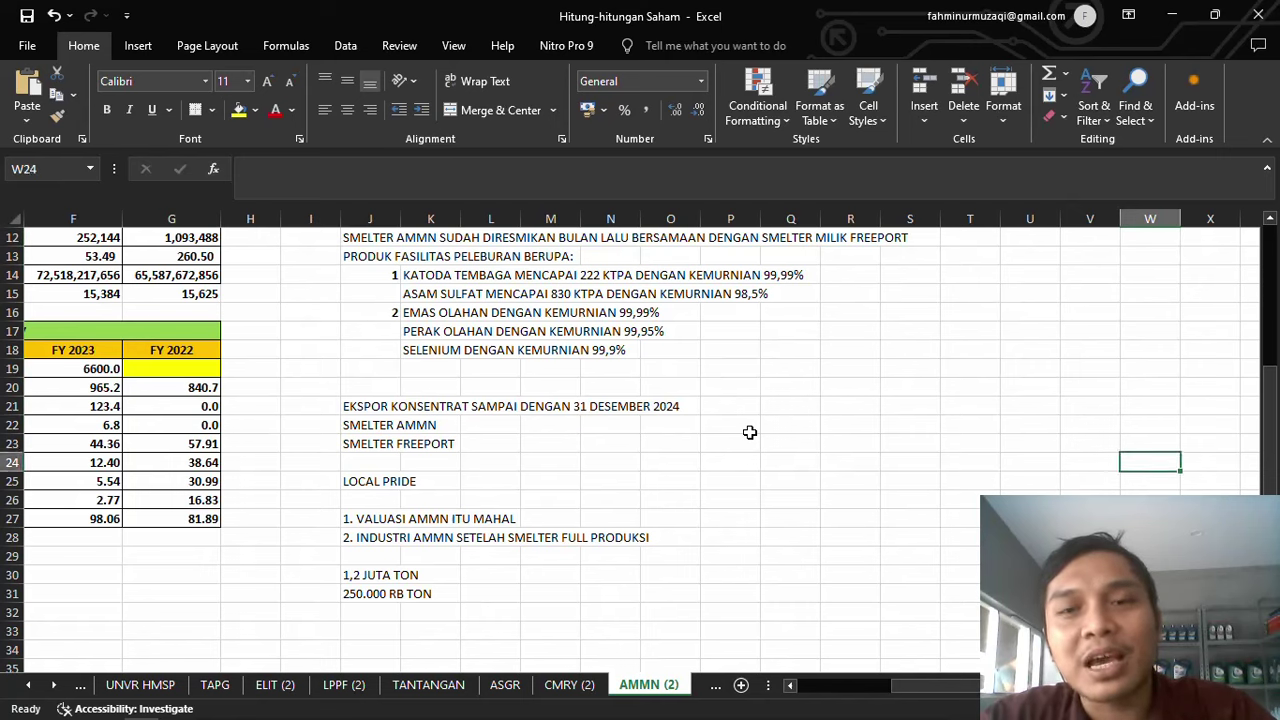
{"action": "key", "text": "Down"}
{"action": "key", "text": "Down"}
{"action": "key", "text": "Down"}
{"action": "key", "text": "Down"}
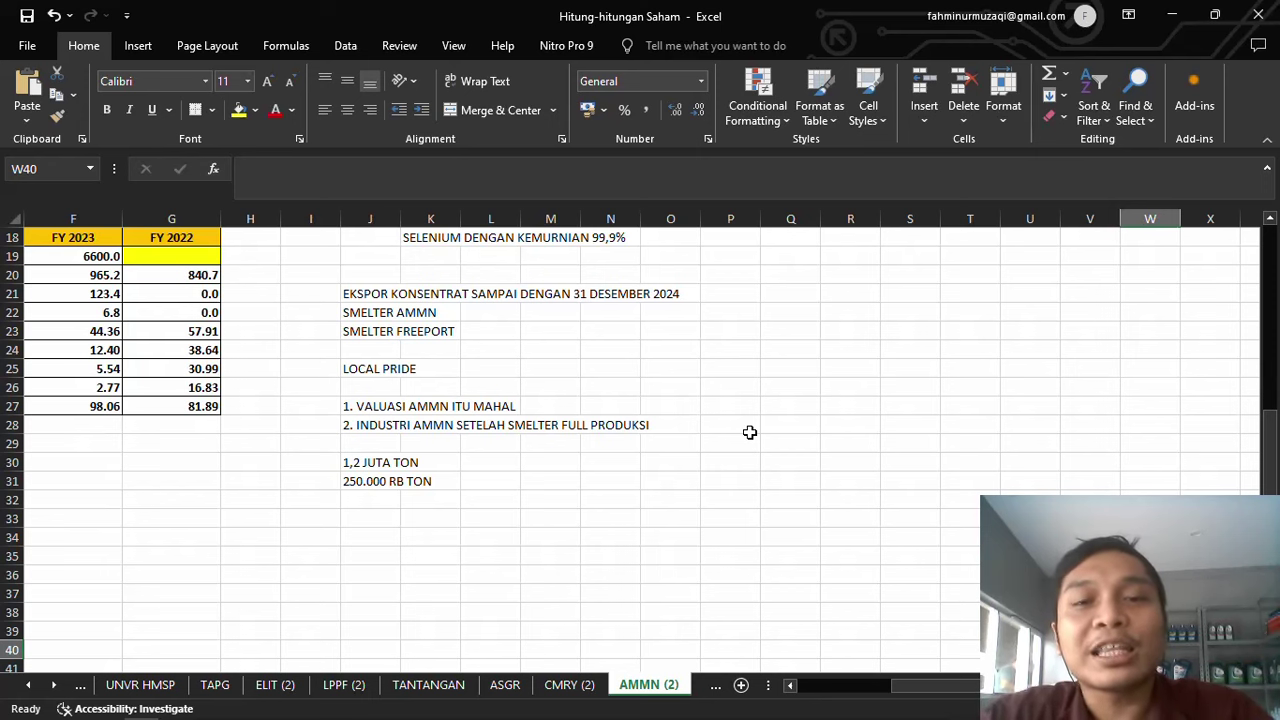
Enter ADMR in G29, below the FY 2022 column of the valuation table
{"action": "key", "text": "Left"}
{"action": "key", "text": "Left"}
{"action": "key", "text": "Left"}
{"action": "key", "text": "Left"}
{"action": "key", "text": "Left"}
{"action": "key", "text": "Left"}
{"action": "key", "text": "Left"}
{"action": "key", "text": "Left"}
{"action": "key", "text": "Left"}
{"action": "key", "text": "Left"}
{"action": "key", "text": "Up"}
{"action": "key", "text": "Up"}
{"action": "key", "text": "Up"}
{"action": "key", "text": "Up"}
{"action": "key", "text": "Up"}
{"action": "key", "text": "Up"}
{"action": "key", "text": "Up"}
{"action": "key", "text": "Up"}
{"action": "key", "text": "Up"}
{"action": "key", "text": "Up"}
{"action": "key", "text": "Up"}
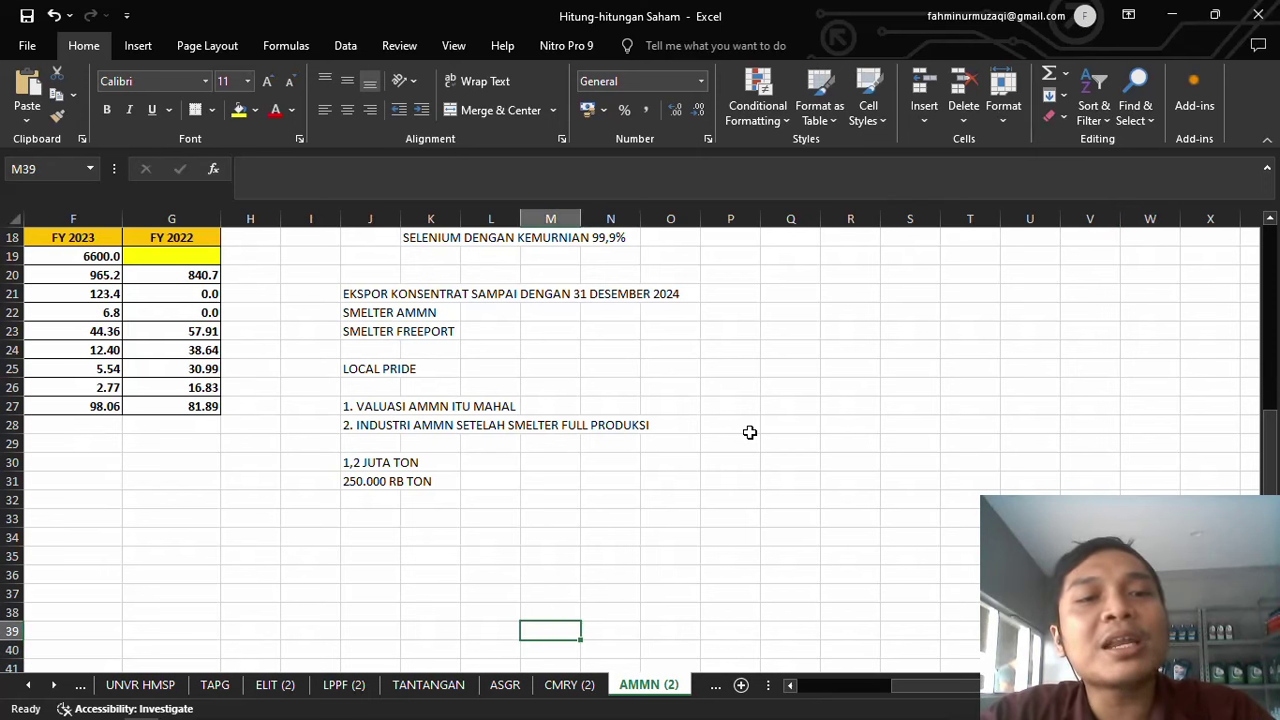
{"action": "key", "text": "Left"}
{"action": "key", "text": "Left"}
{"action": "key", "text": "Left"}
{"action": "key", "text": "Left"}
{"action": "key", "text": "Left"}
{"action": "key", "text": "Left"}
{"action": "type", "text": "amn"}
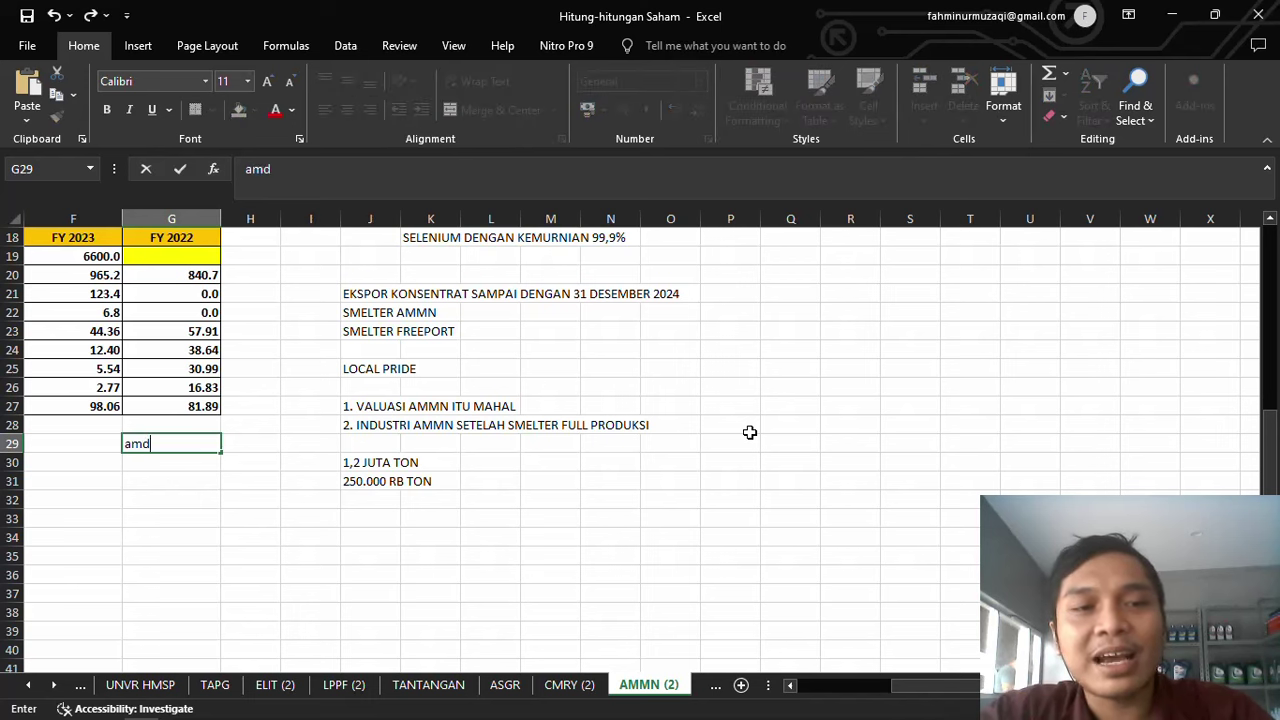
{"action": "key", "text": "BackSpace"}
{"action": "key", "text": "BackSpace"}
{"action": "key", "text": "BackSpace"}
{"action": "key", "text": "Caps_Lock"}
{"action": "type", "text": "ADMR"}
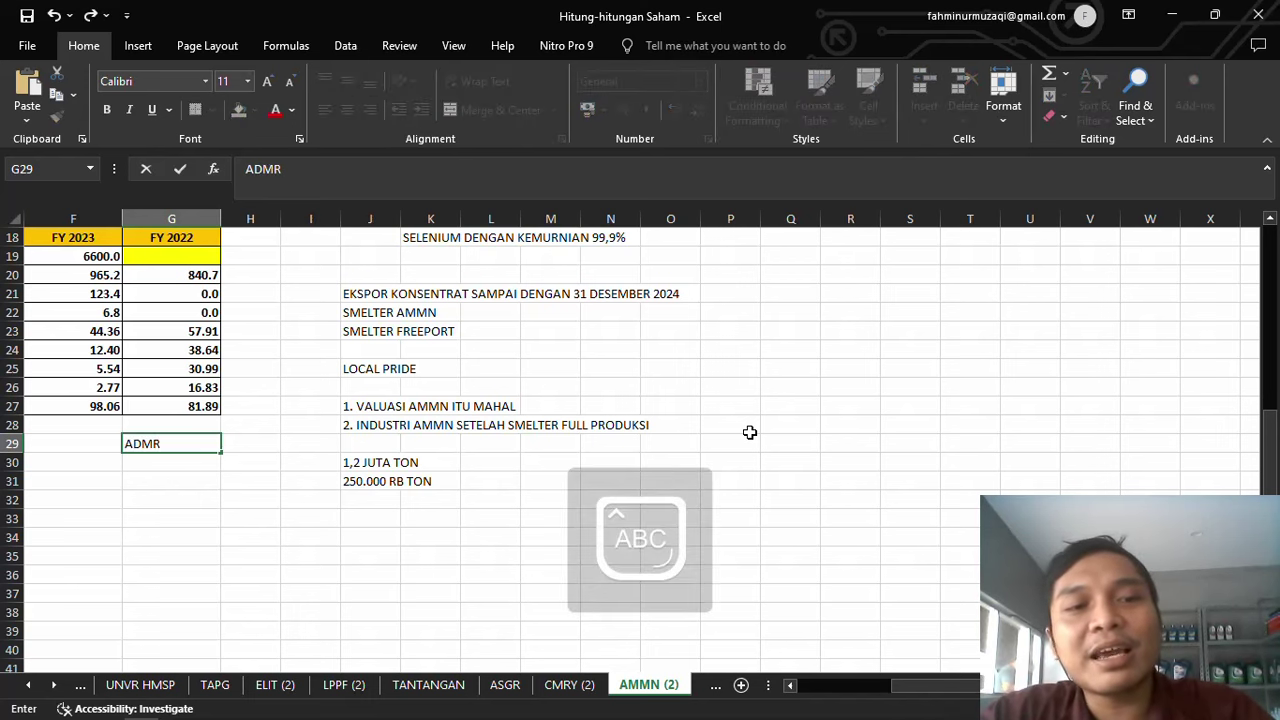
{"action": "key", "text": "Return"}
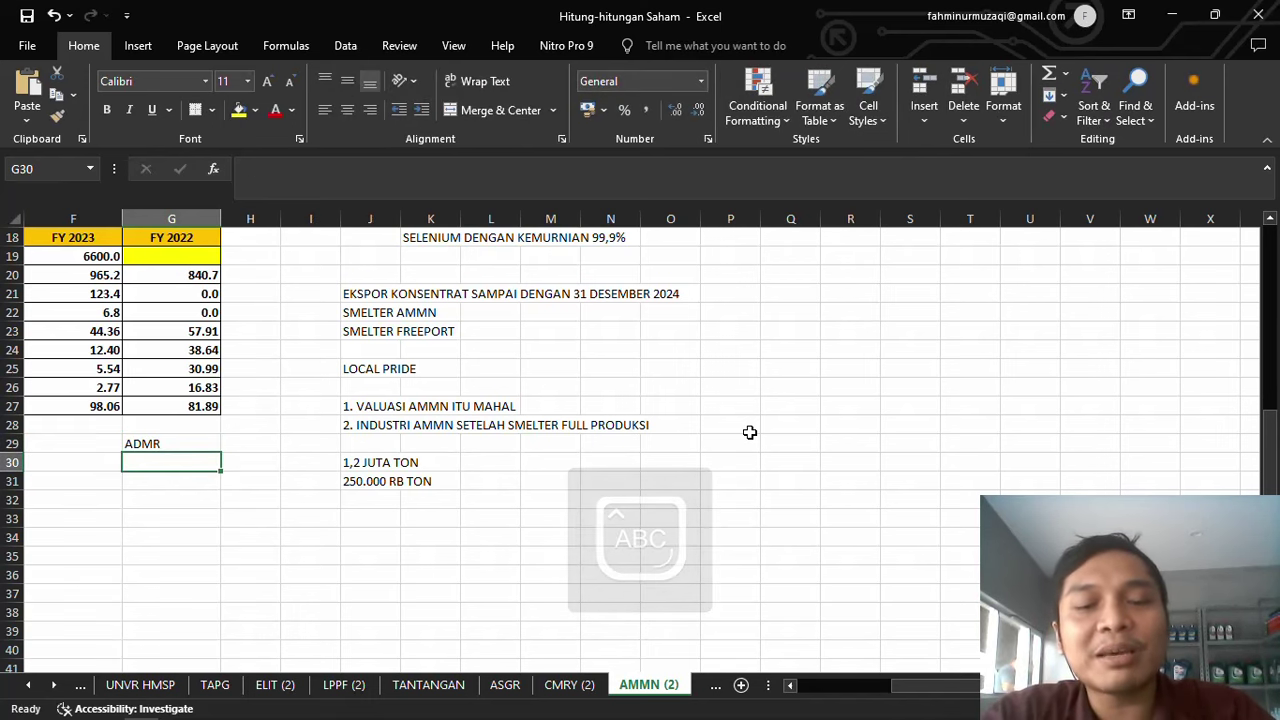
Enter HYUNDAI in G30, directly under the ADMR note
{"action": "type", "text": "HUN"}
{"action": "key", "text": "BackSpace"}
{"action": "key", "text": "BackSpace"}
{"action": "type", "text": "YUNDAI"}
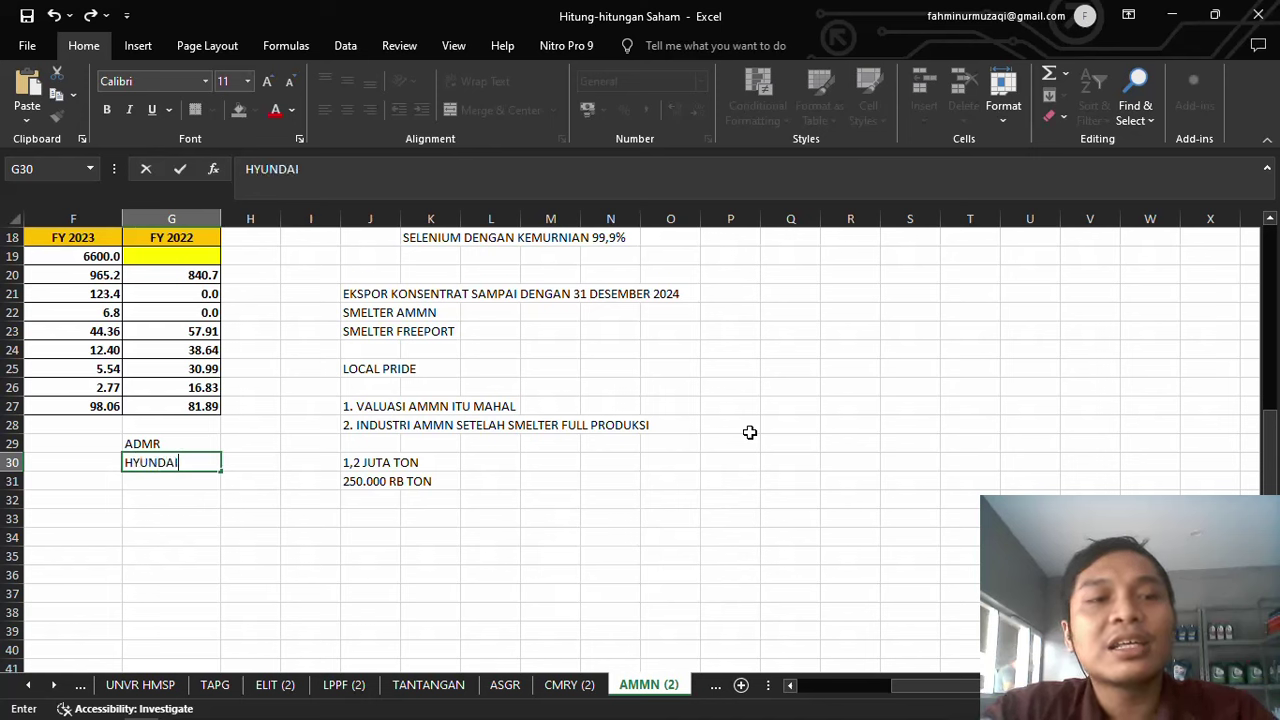
{"action": "key", "text": "Return"}
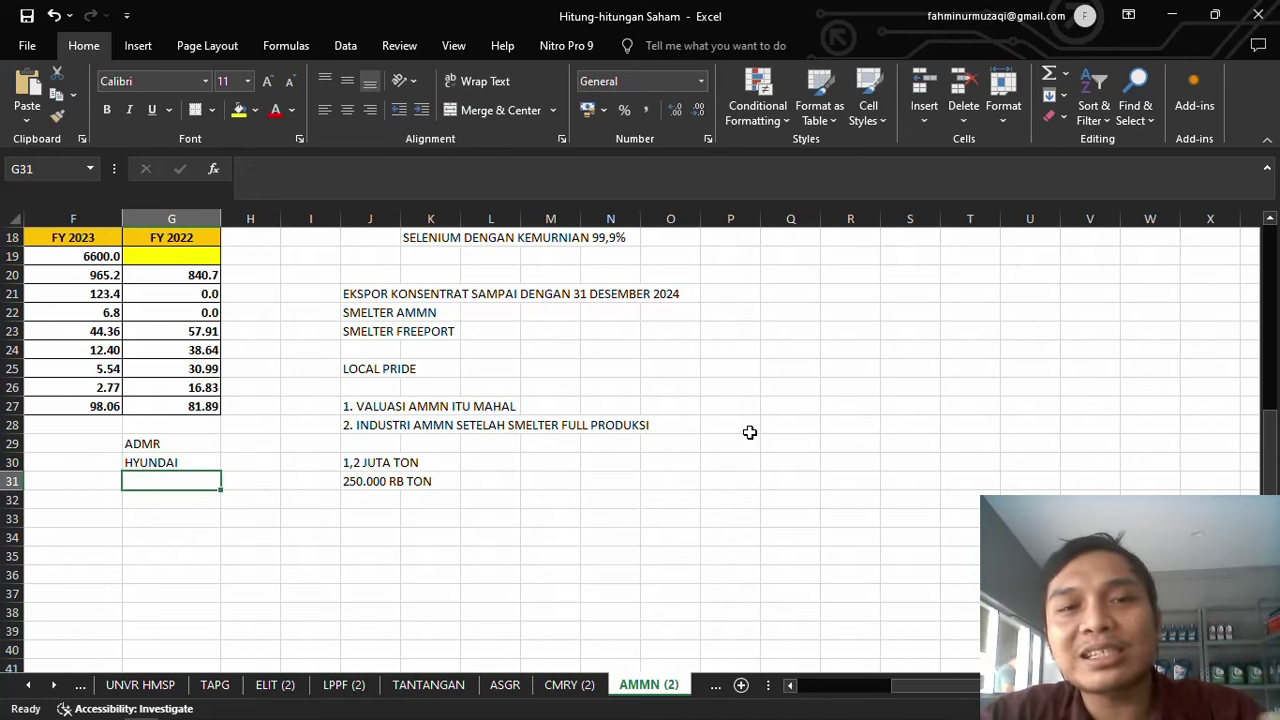
Continue the note with BISNISNYA DITENTANG in G31 and OLEH FANS KPOP in G32
{"action": "type", "text": "BISNIS"}
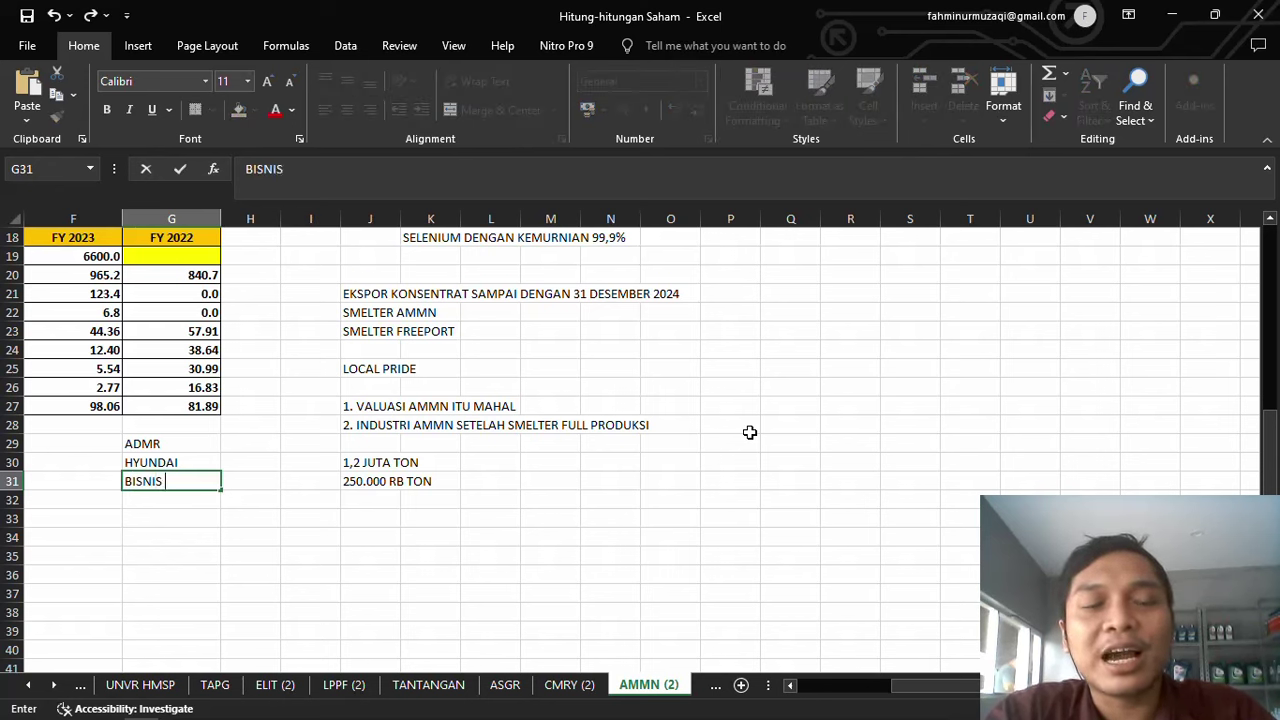
{"action": "type", "text": "NYA"}
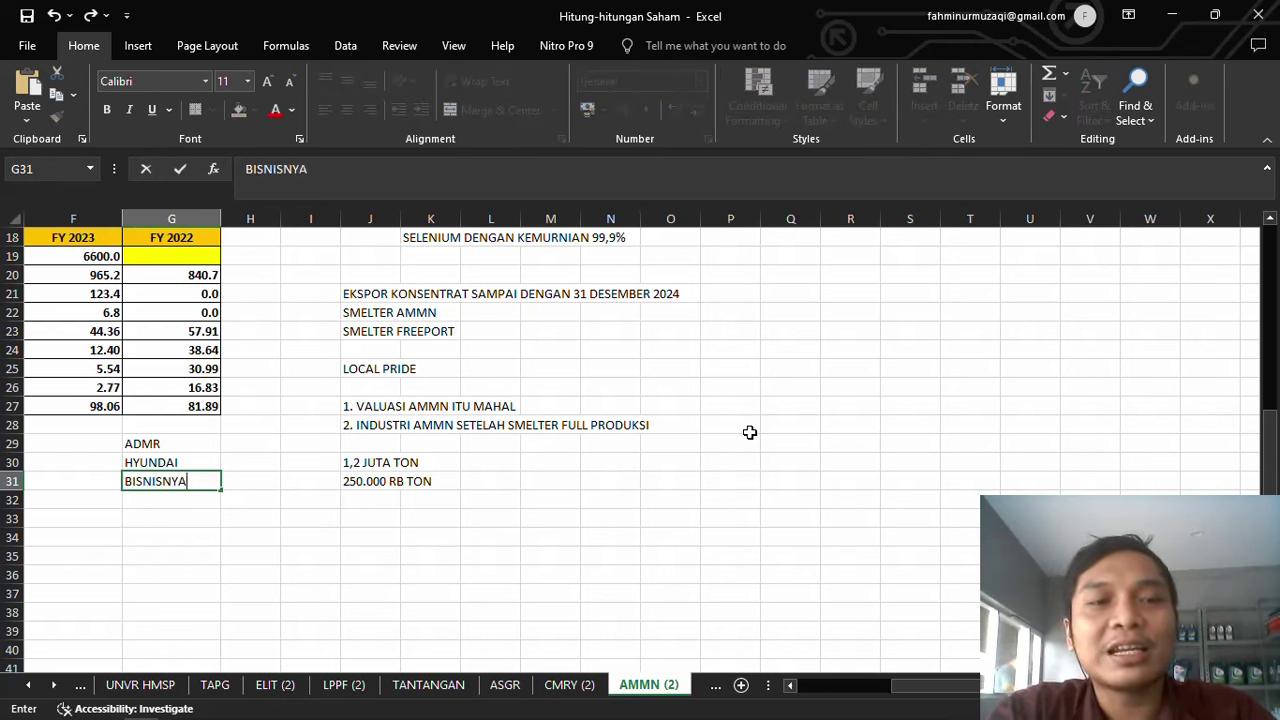
{"action": "type", "text": " DITENTANG"}
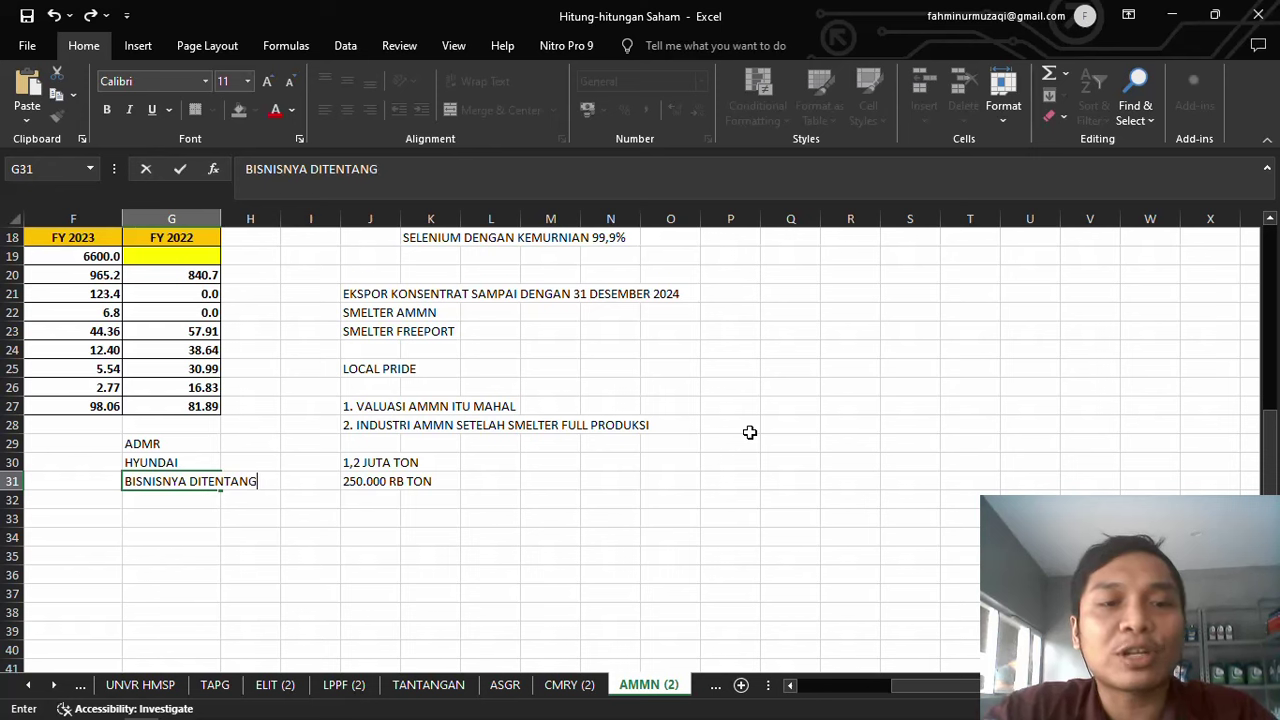
{"action": "key", "text": "Return"}
{"action": "type", "text": "OLEH "}
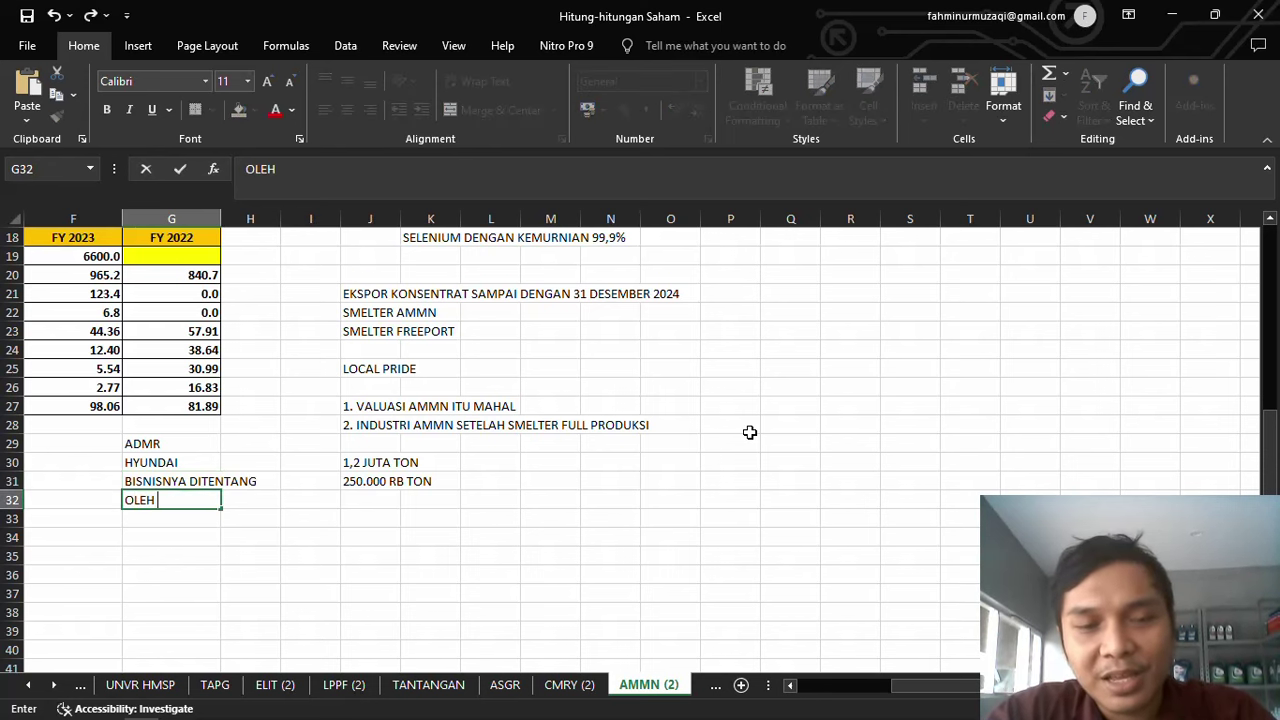
{"action": "type", "text": "FANS K"}
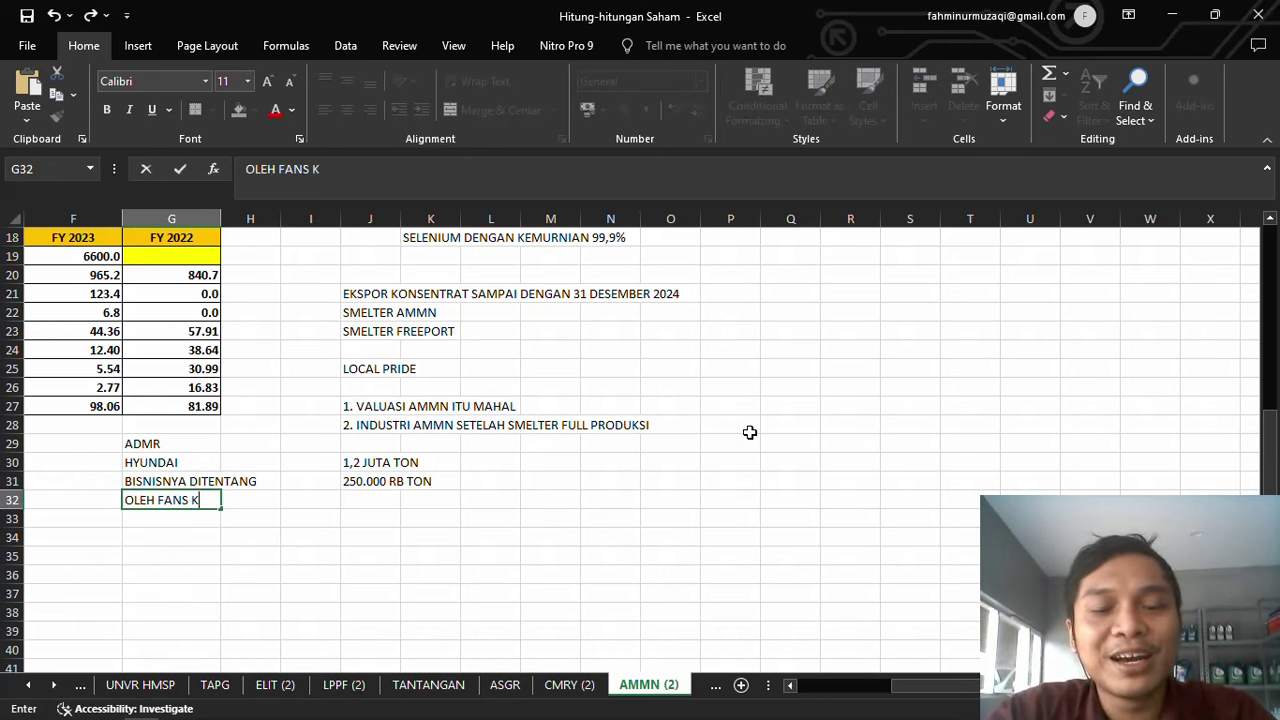
{"action": "type", "text": "POP"}
{"action": "key", "text": "Up"}
{"action": "key", "text": "Up"}
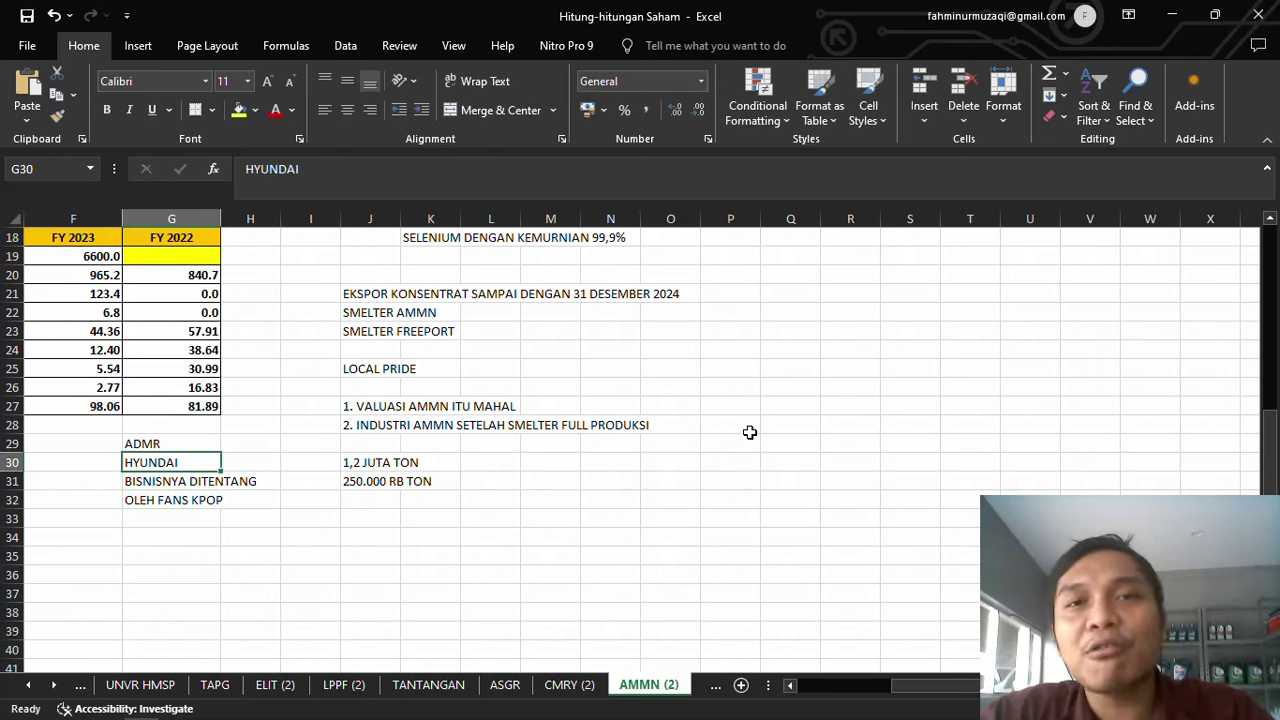
Return to the J28 note about AMMN's industry after full smelter production
{"action": "key", "text": "Right"}
{"action": "key", "text": "Right"}
{"action": "key", "text": "Right"}
{"action": "key", "text": "Right"}
{"action": "key", "text": "Right"}
{"action": "key", "text": "Right"}
{"action": "key", "text": "Right"}
{"action": "key", "text": "Right"}
{"action": "key", "text": "Right"}
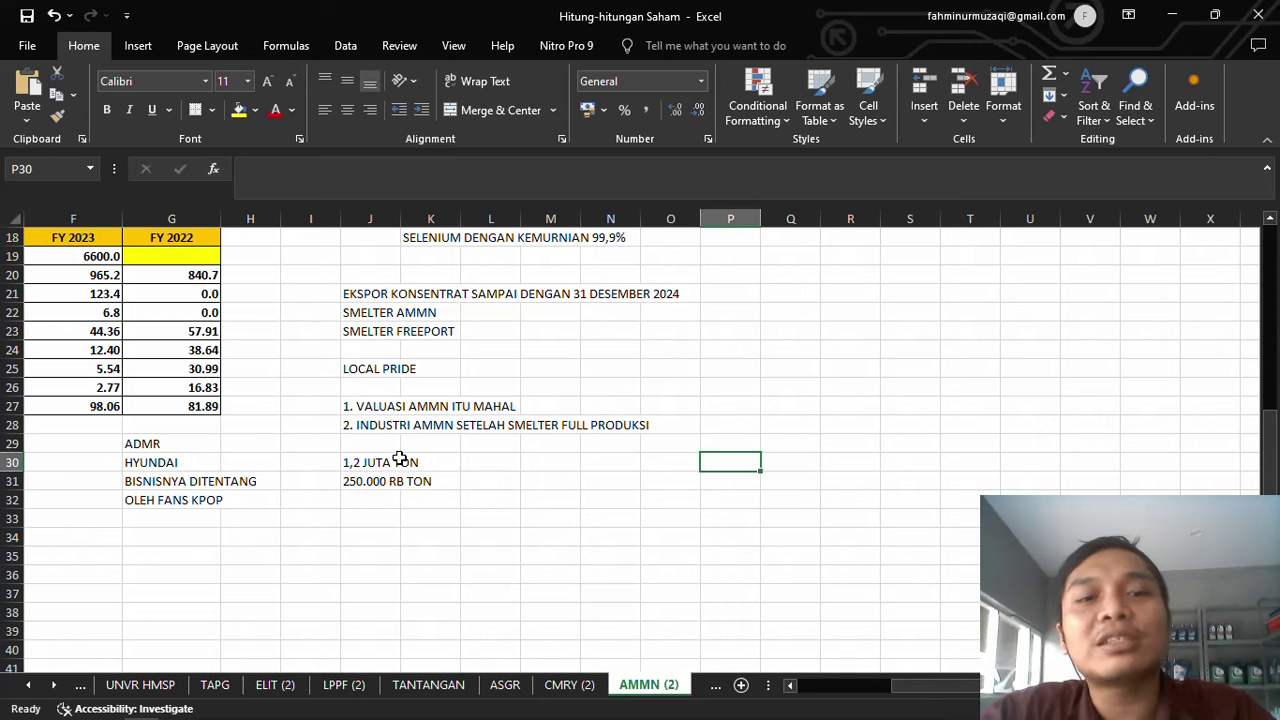
{"action": "left_click", "coordinate": [375, 433]}
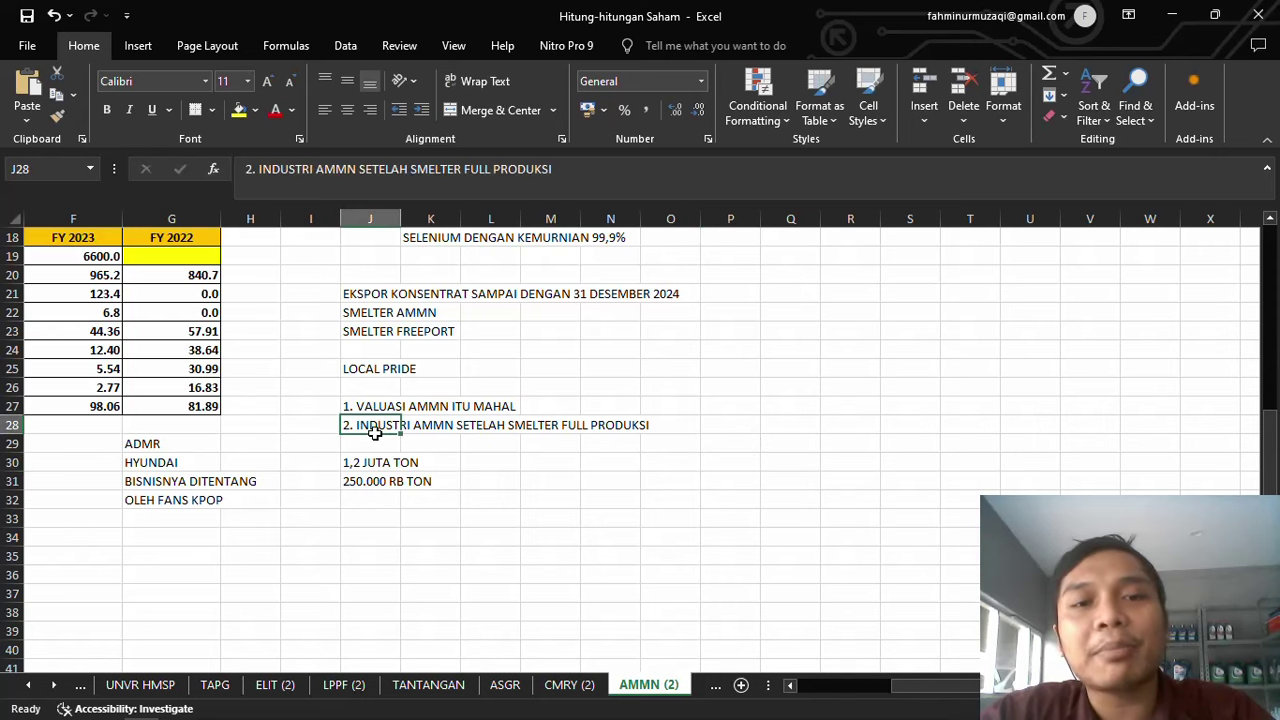
{"action": "left_click", "coordinate": [464, 418]}
Switch to Firefox and reread the Freeport copper cathode article, highlighting its headline and ending at the paragraph on domestic absorption
{"action": "key", "text": "alt+Tab"}
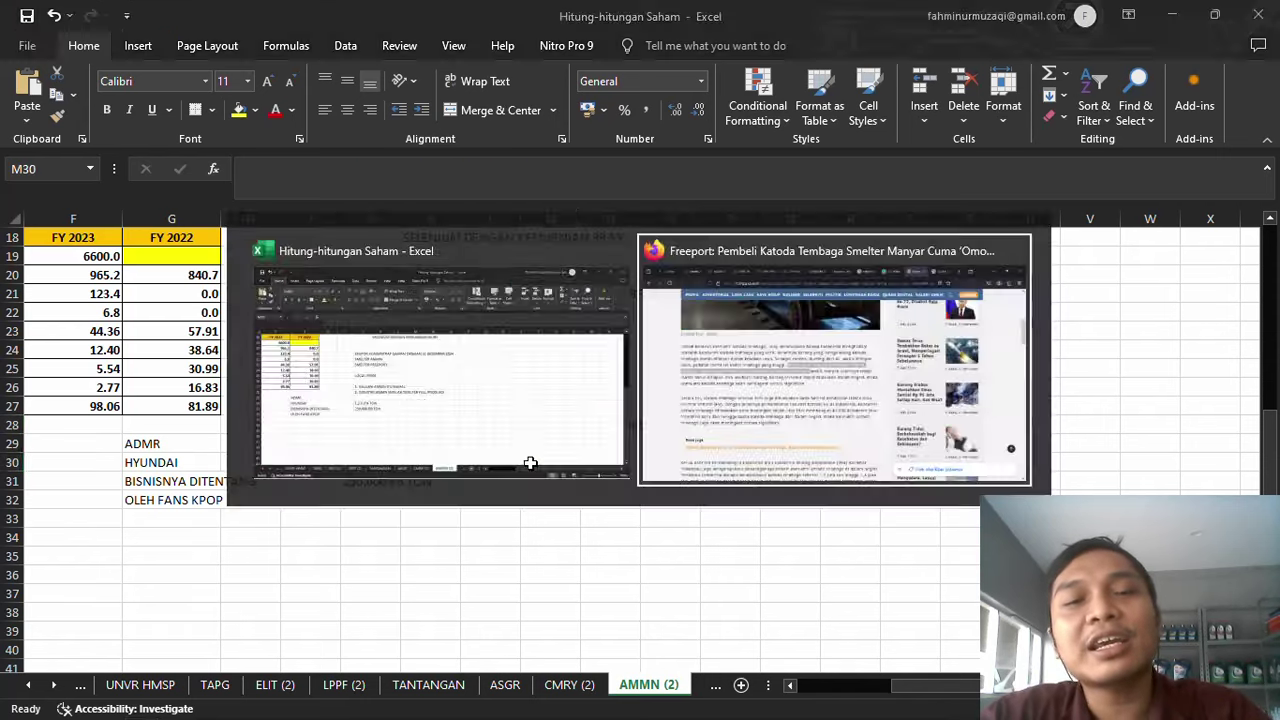
{"action": "scroll", "coordinate": [390, 345], "scroll_direction": "up", "scroll_amount": 5}
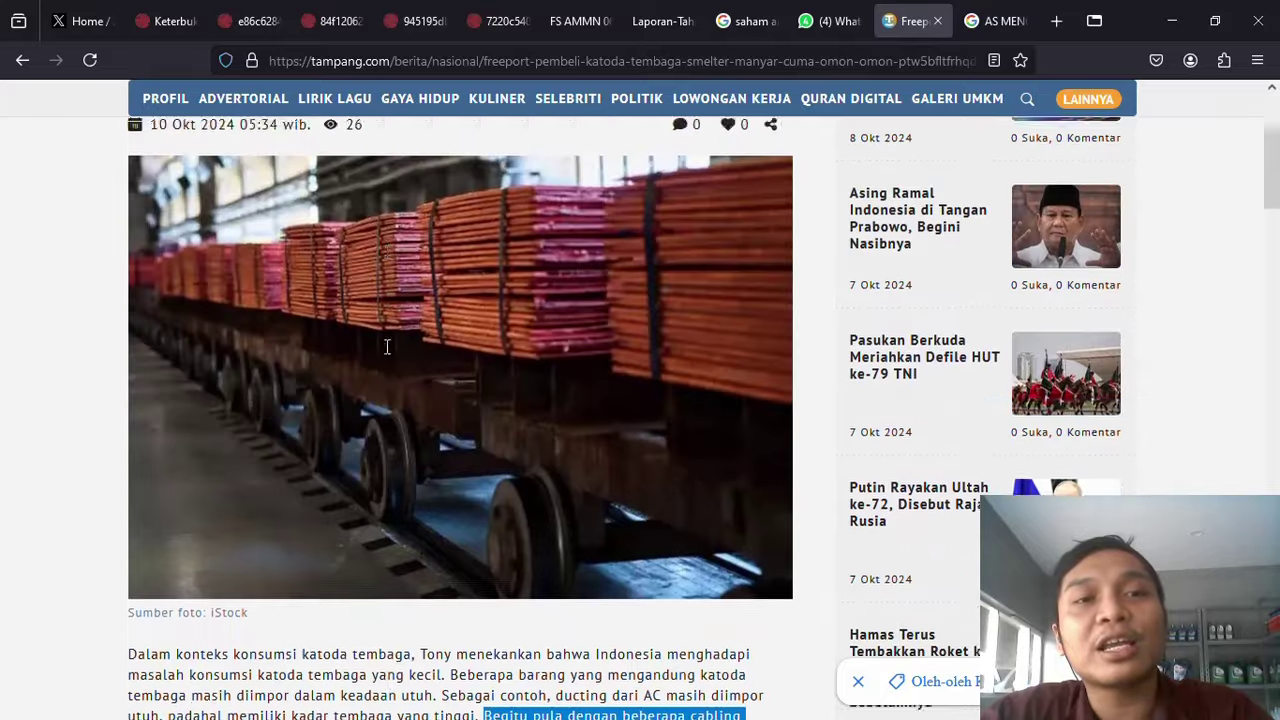
{"action": "scroll", "coordinate": [386, 352], "scroll_direction": "down", "scroll_amount": 5}
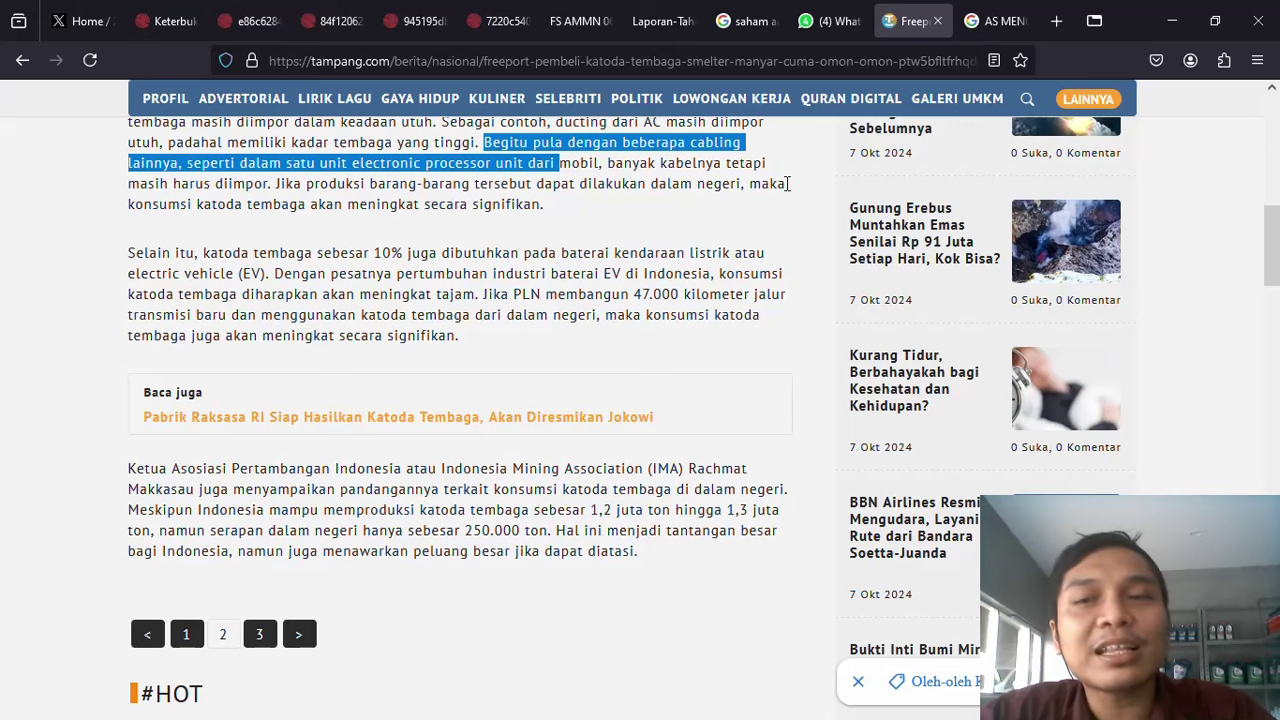
{"action": "left_click_drag", "start_coordinate": [1272, 215], "coordinate": [1272, 106]}
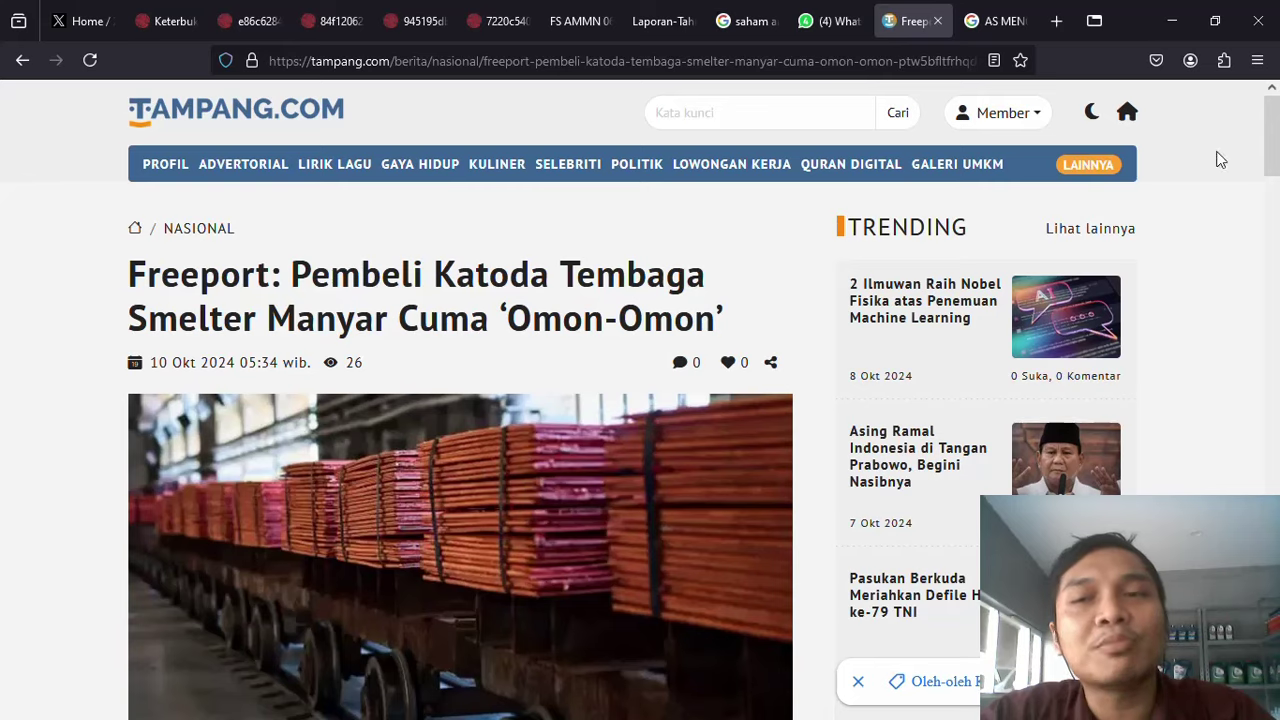
{"action": "mouse_move", "coordinate": [1272, 150]}
{"action": "left_mouse_down"}
{"action": "mouse_move", "coordinate": [1272, 215]}
{"action": "mouse_move", "coordinate": [1272, 164]}
{"action": "left_mouse_up"}
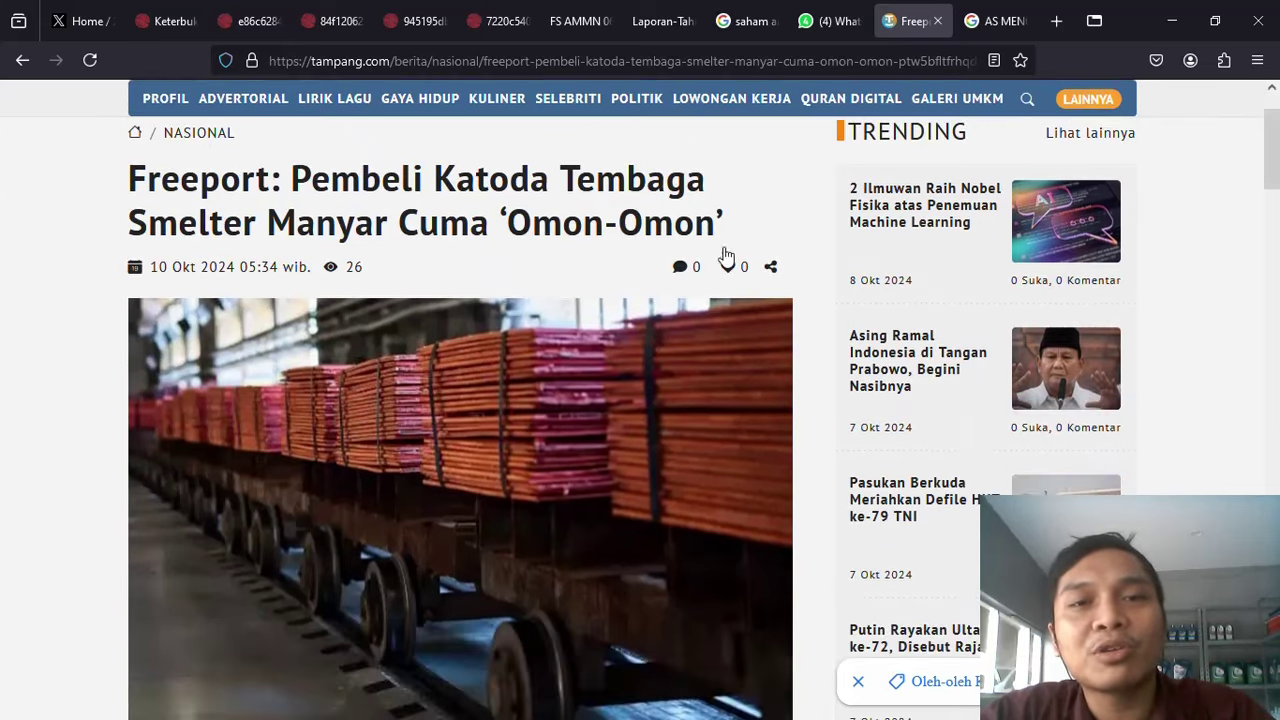
{"action": "triple_click", "coordinate": [550, 236]}
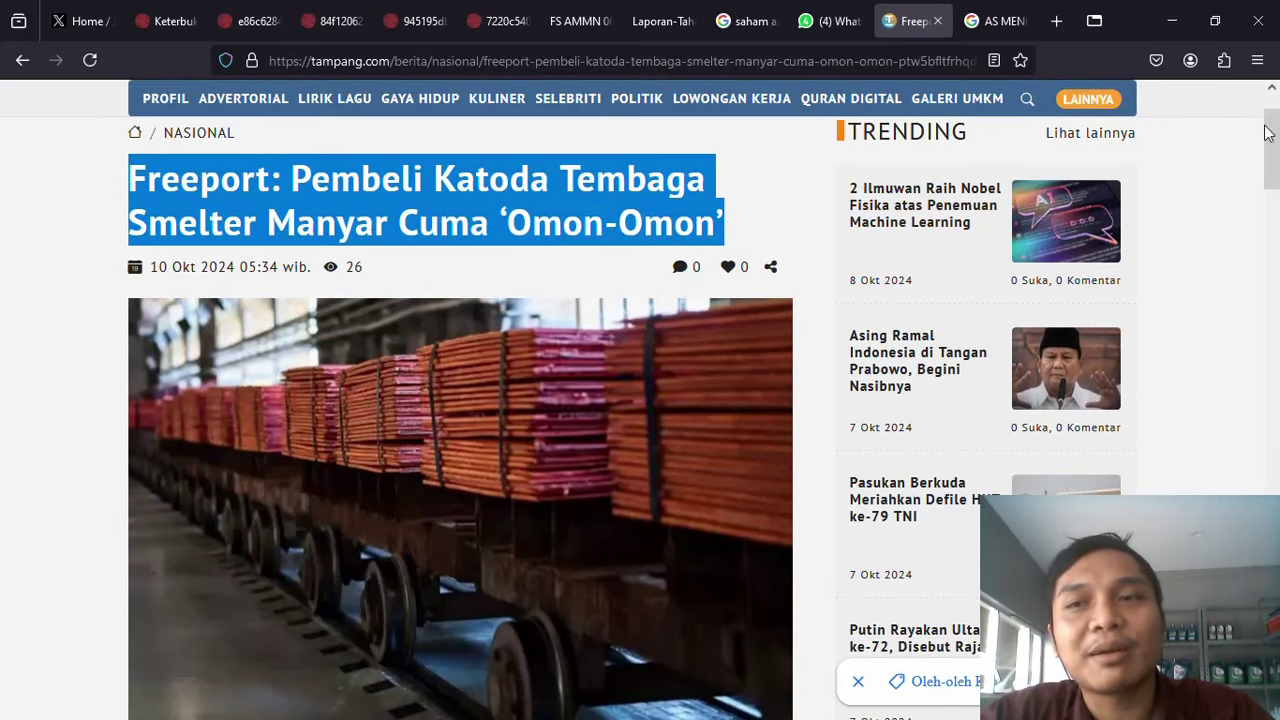
{"action": "left_click_drag", "start_coordinate": [1268, 133], "coordinate": [1268, 241]}
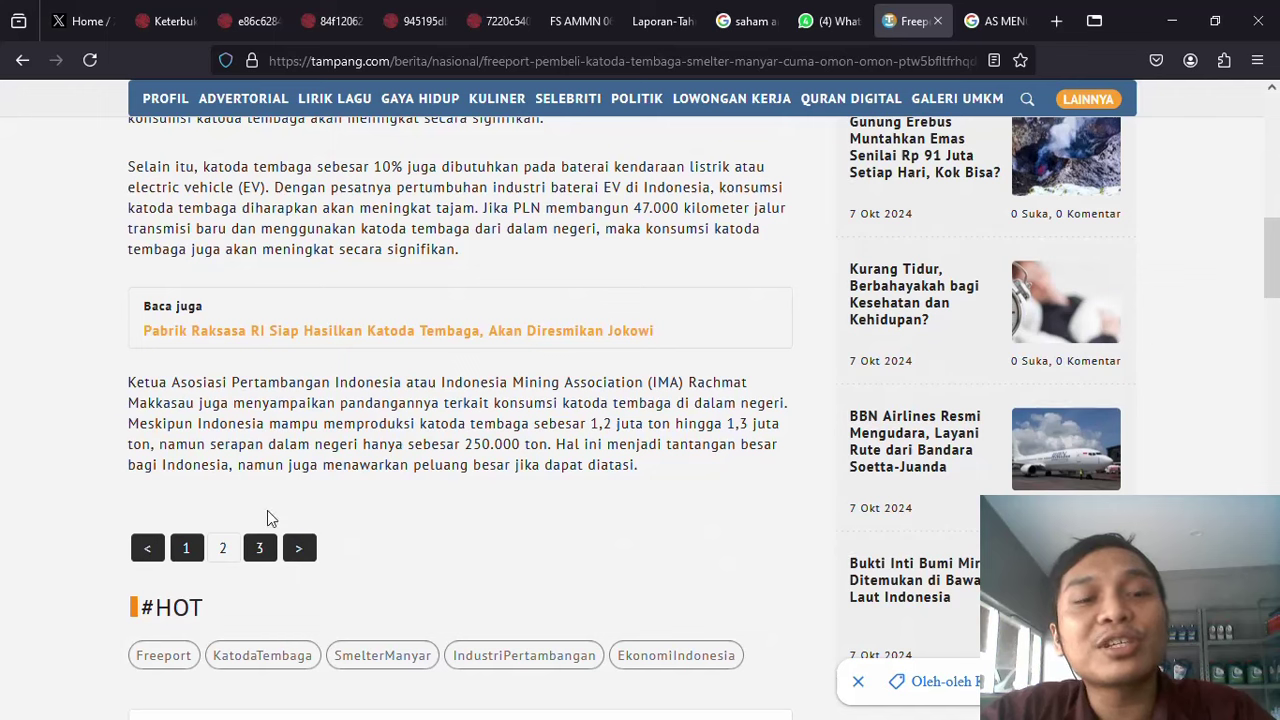
Open page 1 of the Freeport copper cathode article
{"action": "left_click", "coordinate": [188, 547]}
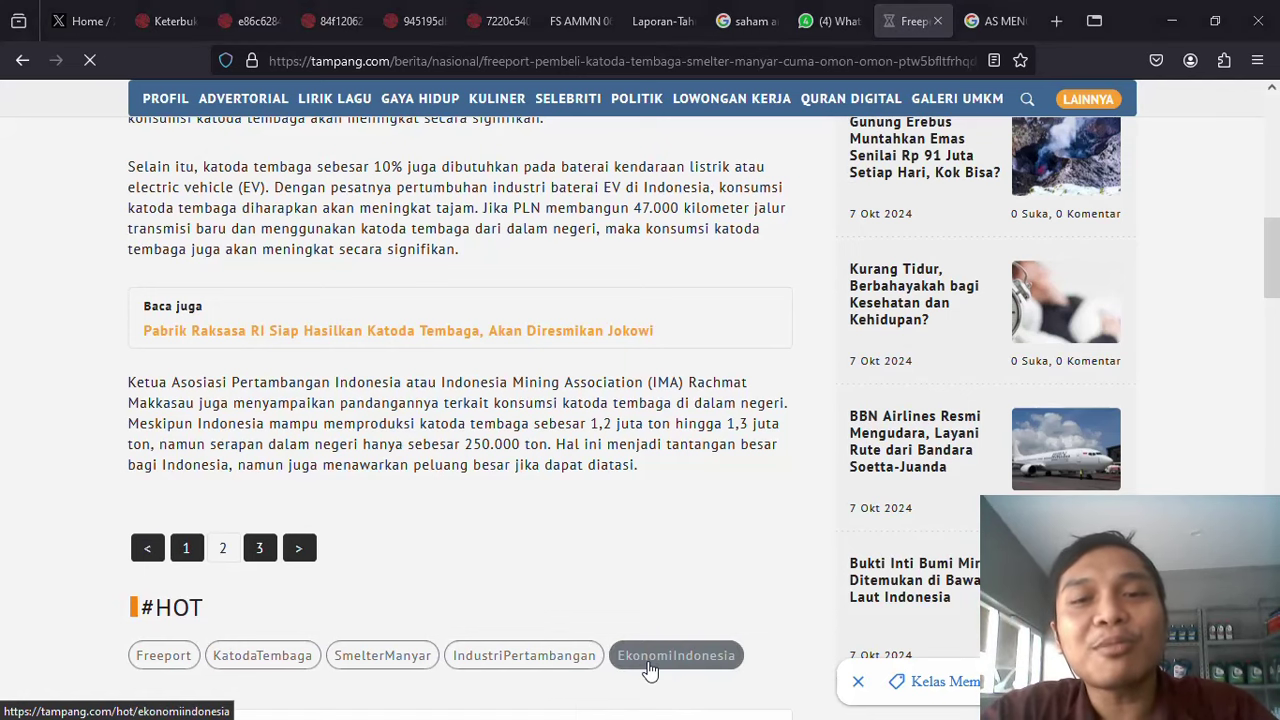
{"action": "key", "text": "super"}
{"action": "key", "text": "super"}
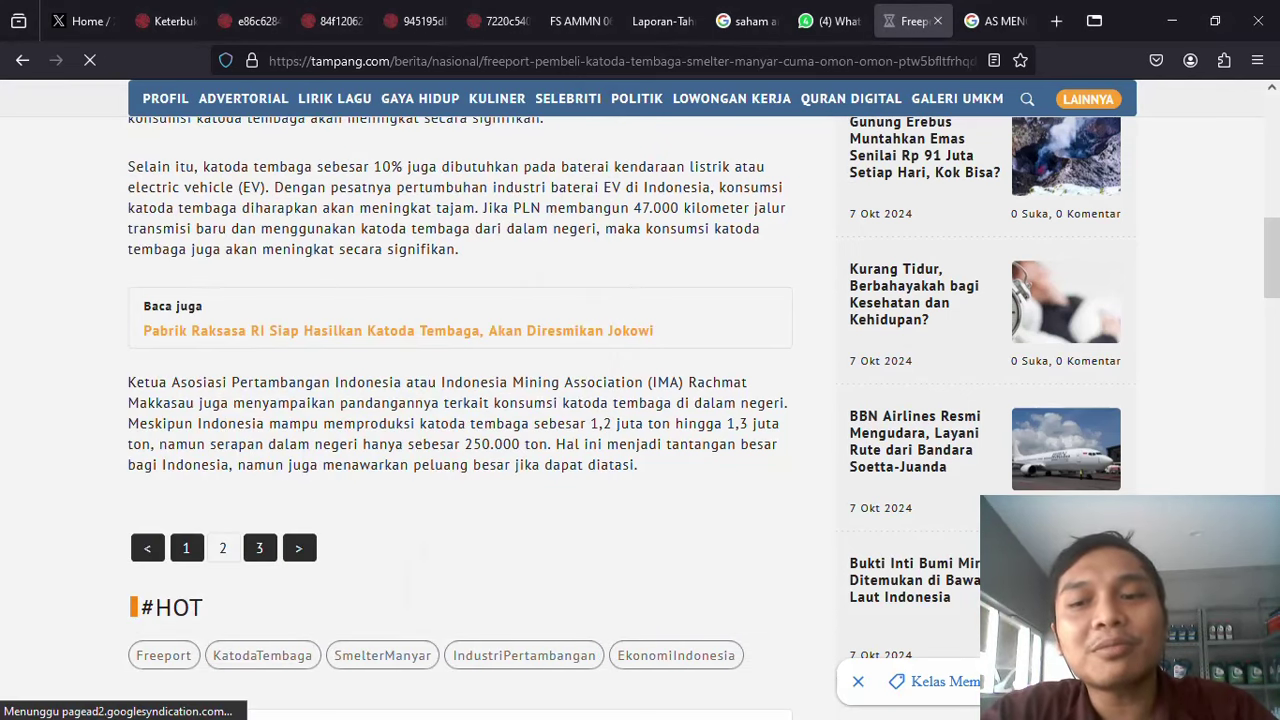
{"action": "key", "text": "super"}
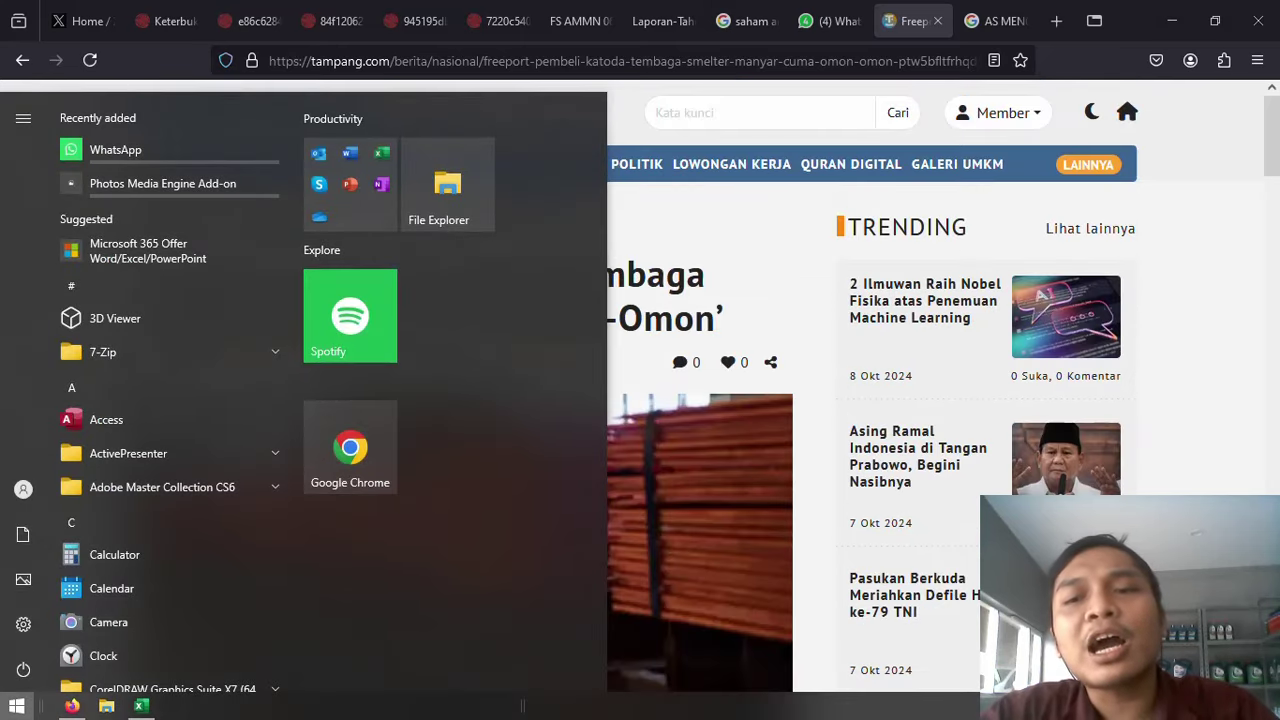
{"action": "key", "text": "super"}
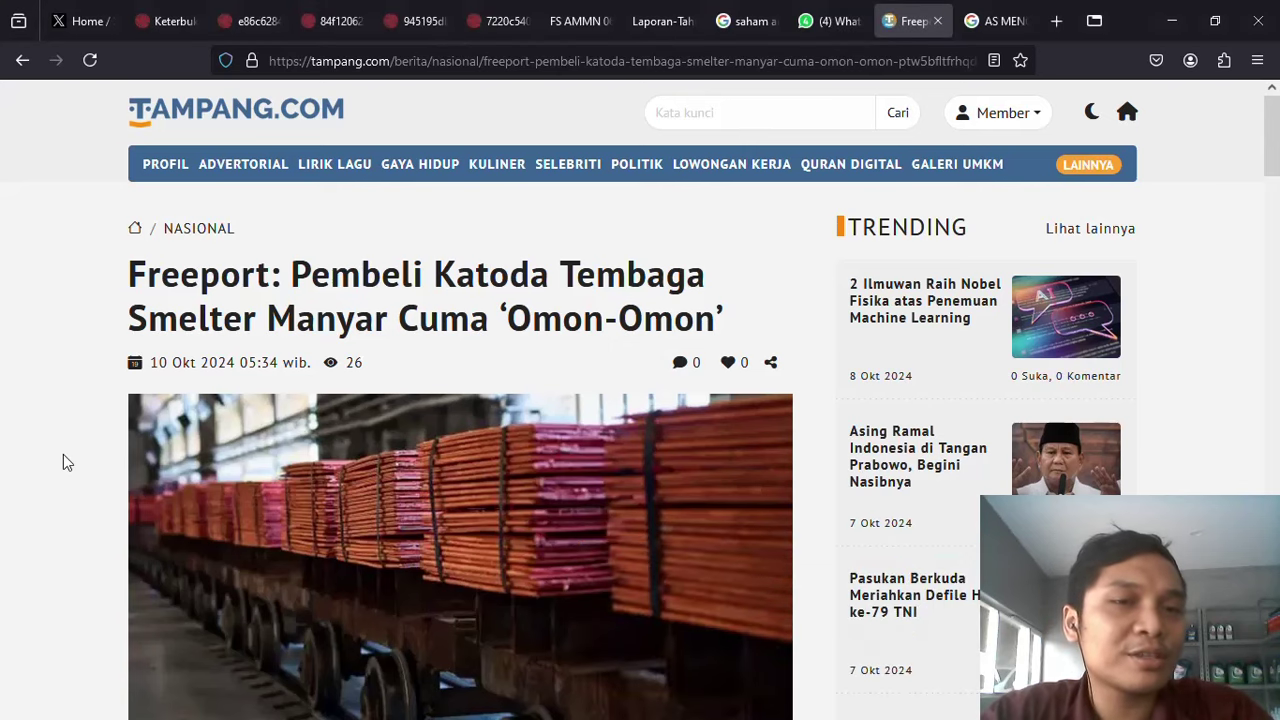
{"action": "key", "text": "alt+Tab"}
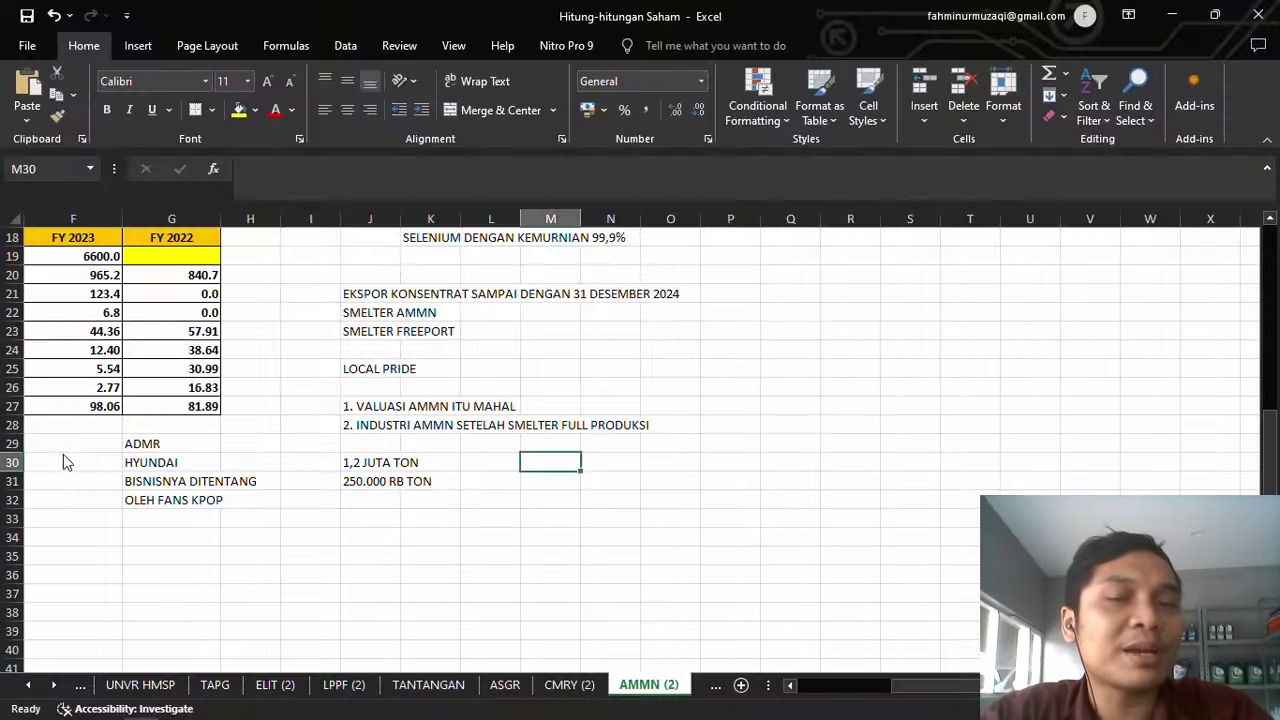
{"action": "key", "text": "alt+Tab"}
{"action": "mouse_move", "coordinate": [716, 10]}
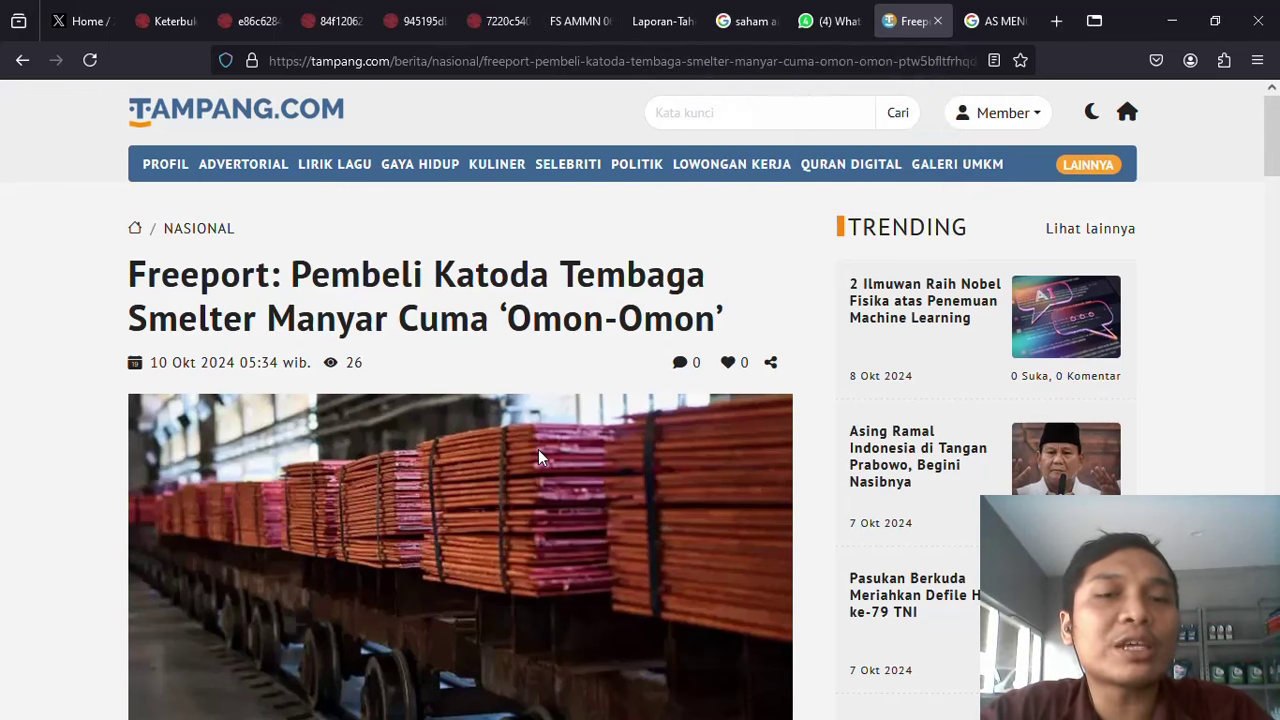
Switch to the Excel workbook and enter +5205 in cell C30, below the AMMN ratio table
{"action": "key", "text": "alt+Tab"}
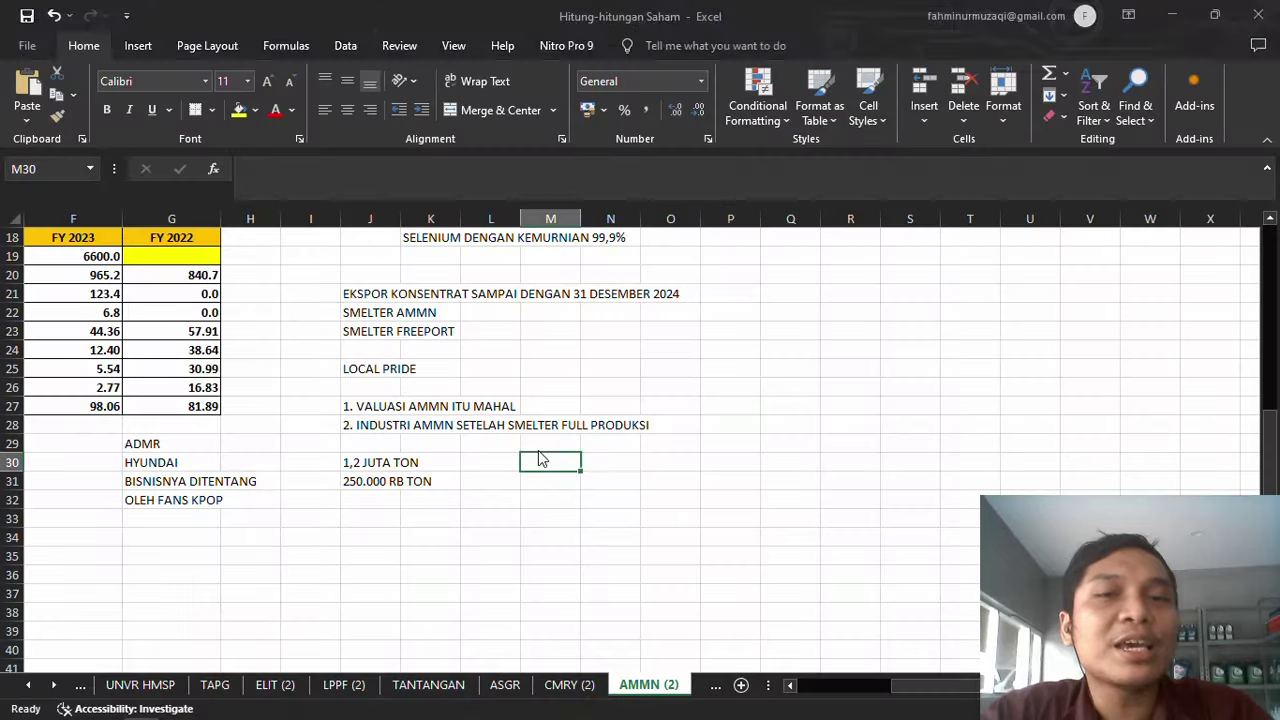
{"action": "scroll", "coordinate": [538, 450], "scroll_direction": "left", "scroll_amount": 1}
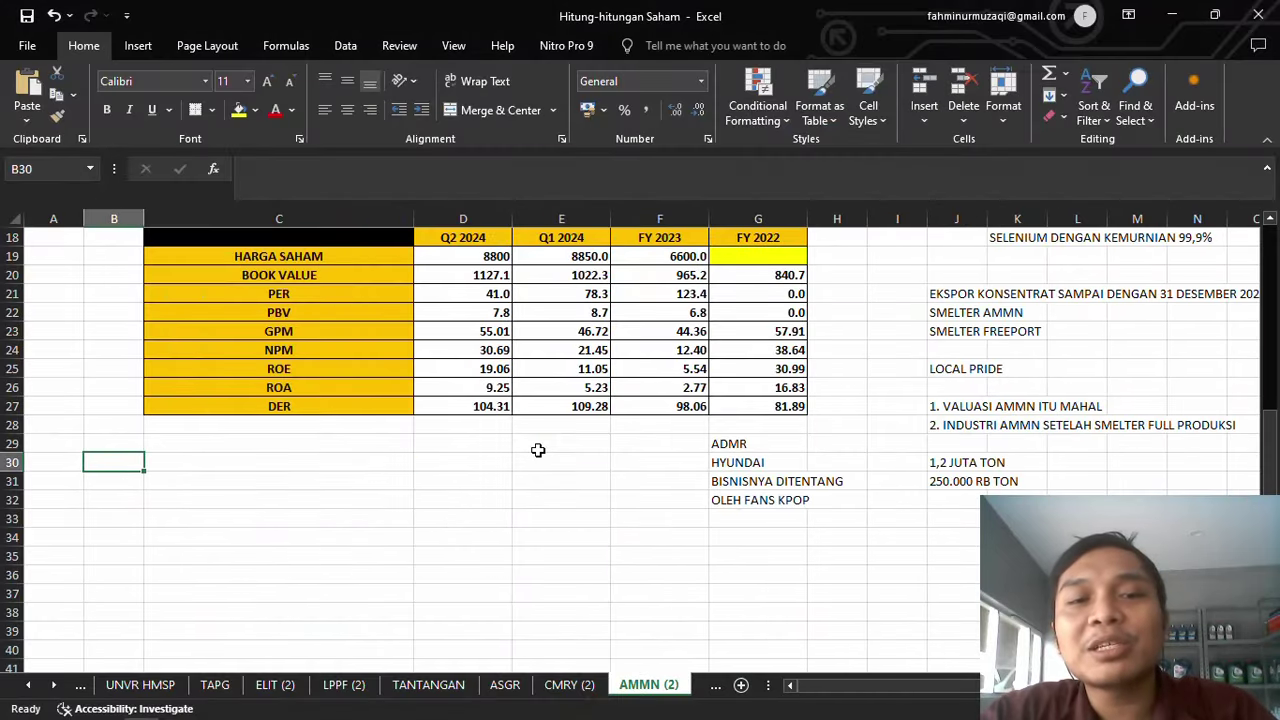
{"action": "left_click", "coordinate": [538, 451]}
{"action": "key", "text": "Left"}
{"action": "key", "text": "Left"}
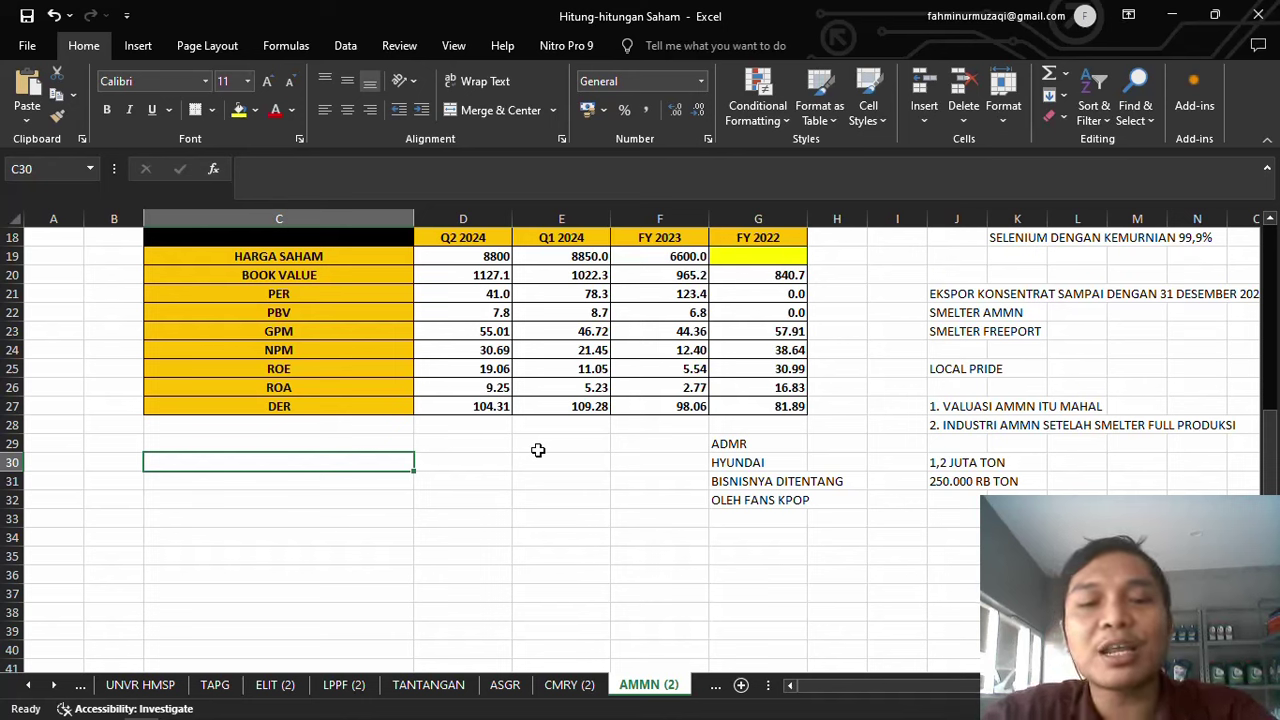
{"action": "type", "text": "+"}
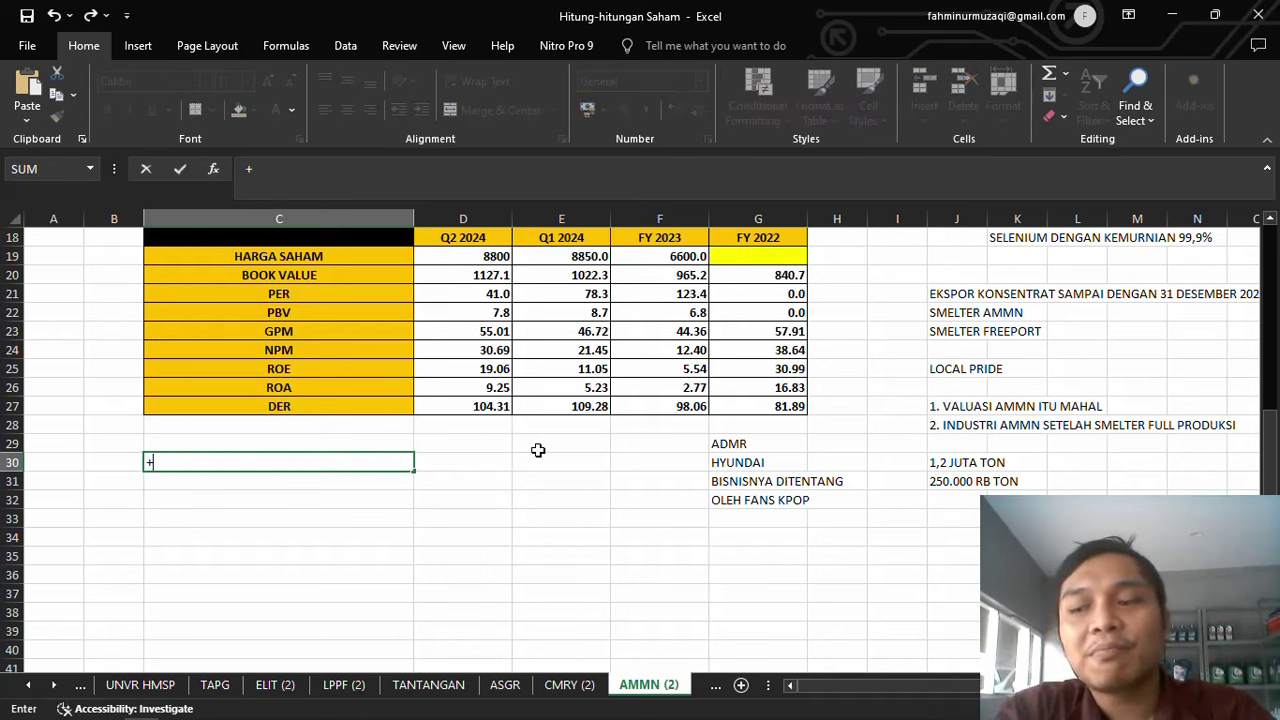
{"action": "type", "text": "520"}
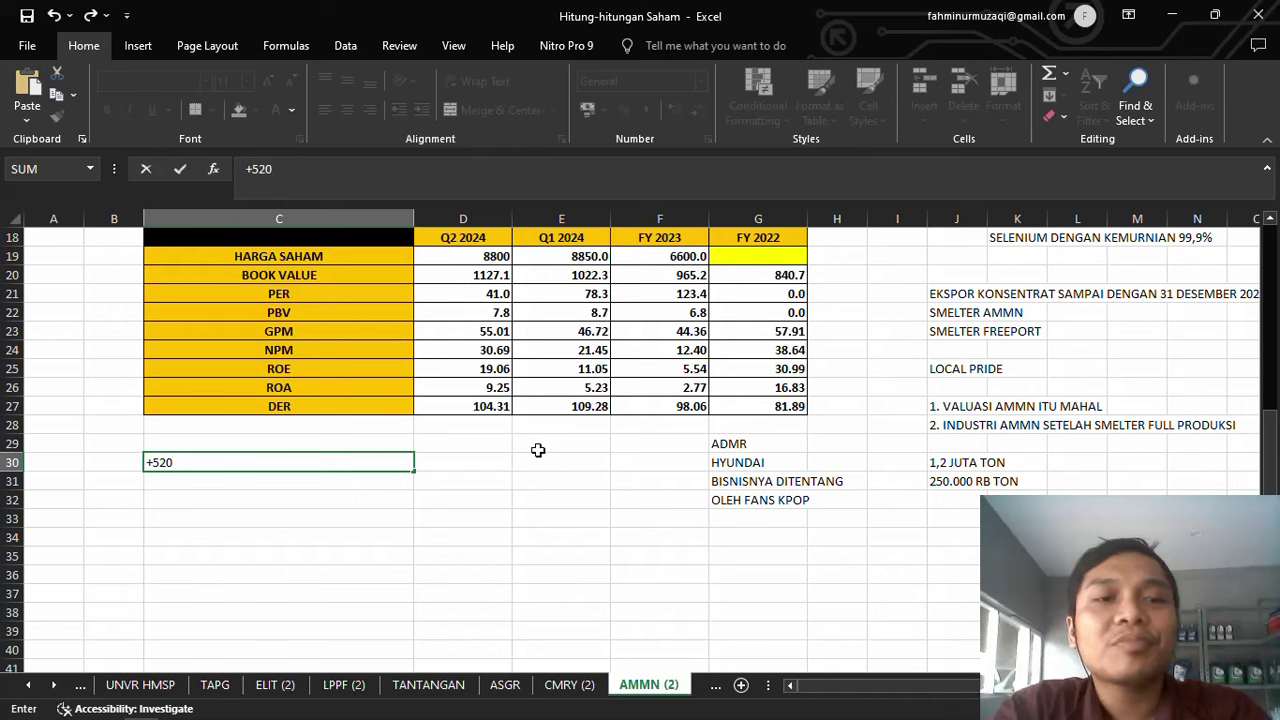
{"action": "type", "text": "5"}
{"action": "key", "text": "Return"}
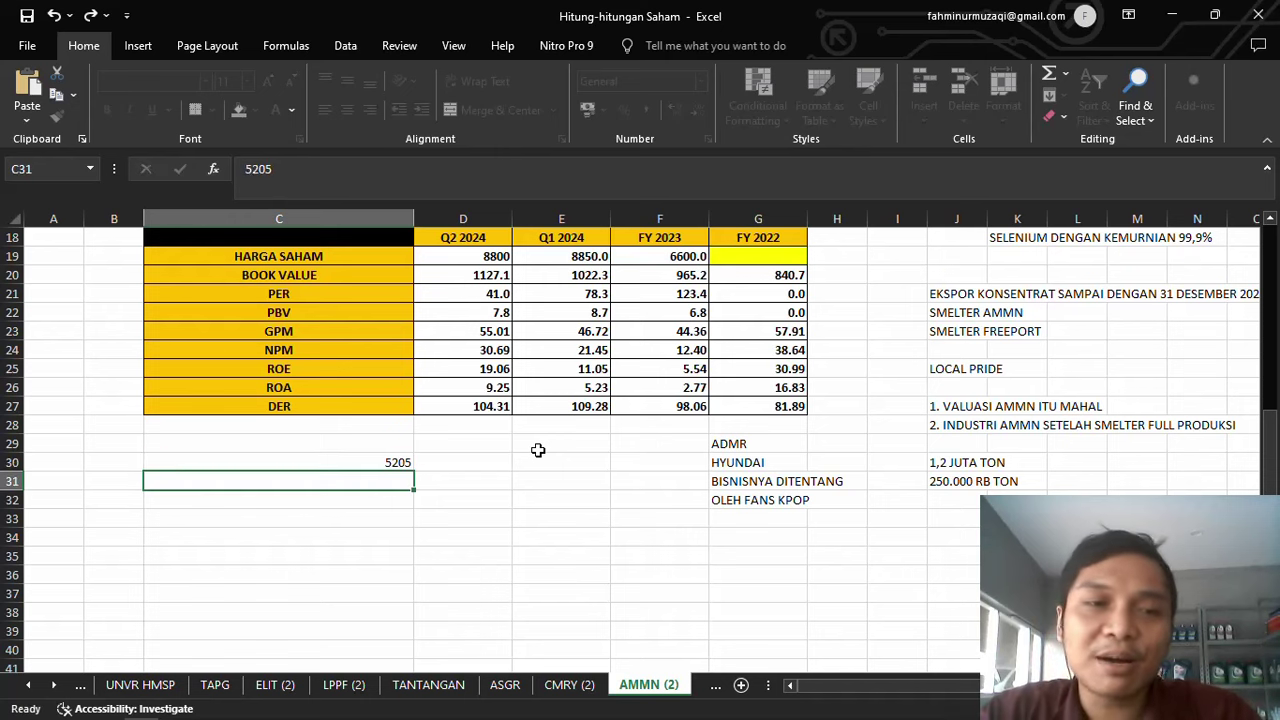
Replace the entry in C30 with +5204 stored as text so that the plus sign is kept
{"action": "key", "text": "Up"}
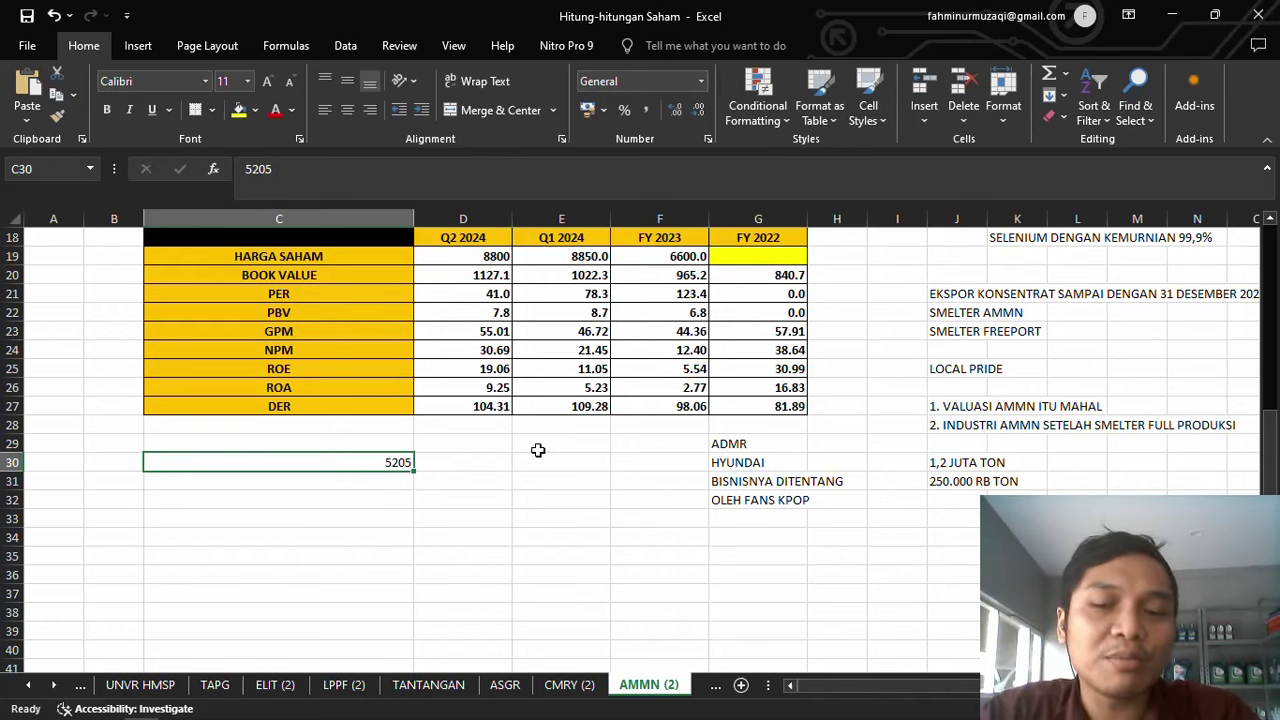
{"action": "type", "text": "'++"}
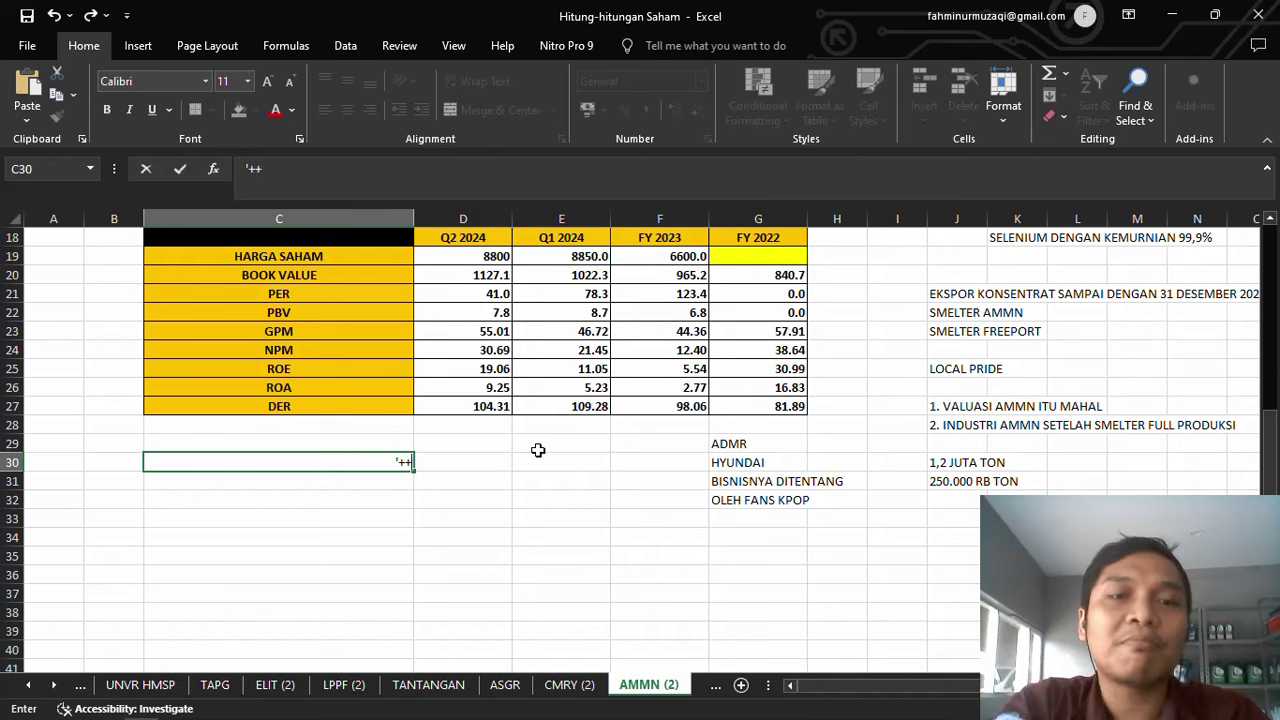
{"action": "key", "text": "BackSpace"}
{"action": "type", "text": "5"}
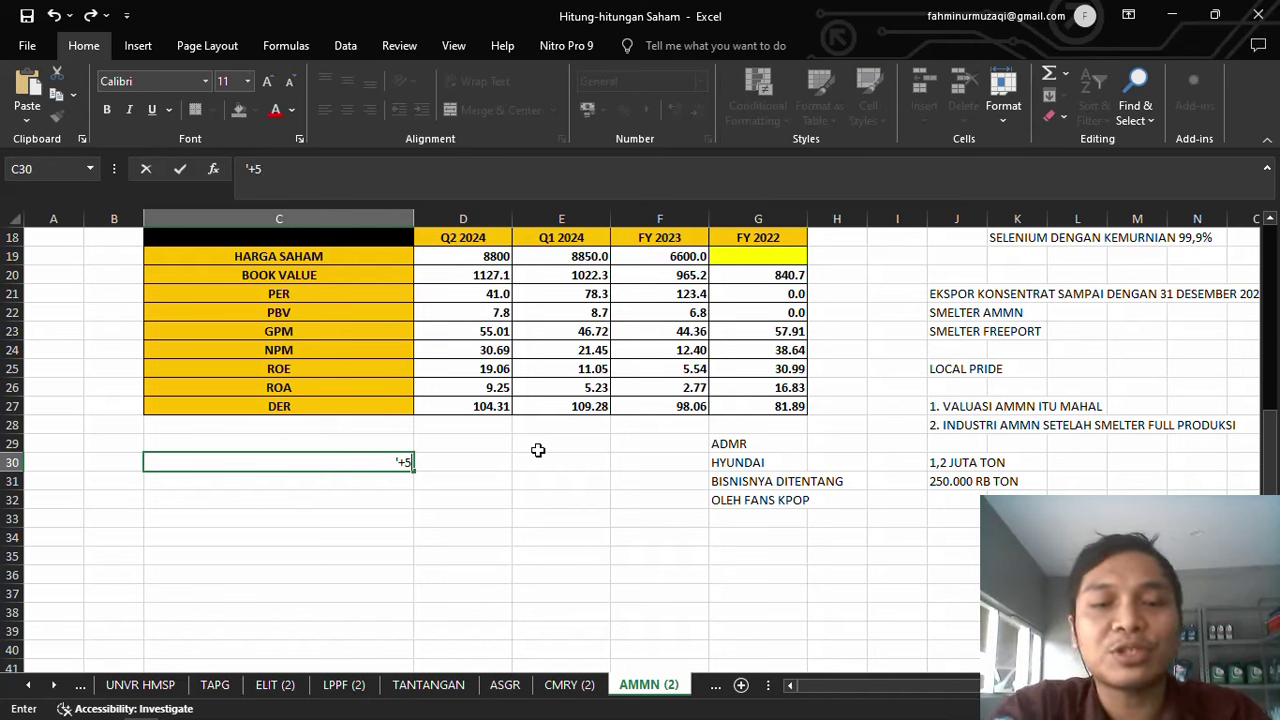
{"action": "type", "text": "204"}
{"action": "key", "text": "Tab"}
{"action": "key", "text": "shift+Tab"}
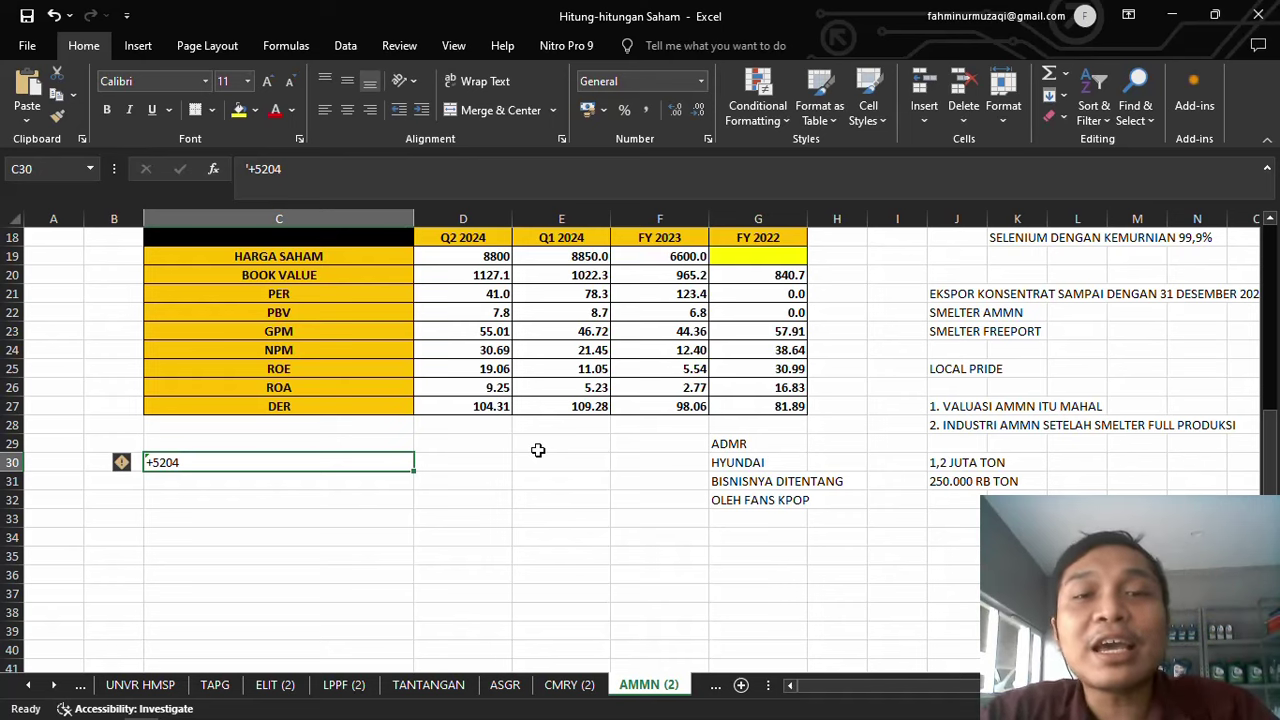
Switch to Firefox and bring up the Google results for AMMN stock to view its six-month price chart
{"action": "key", "text": "alt+Tab"}
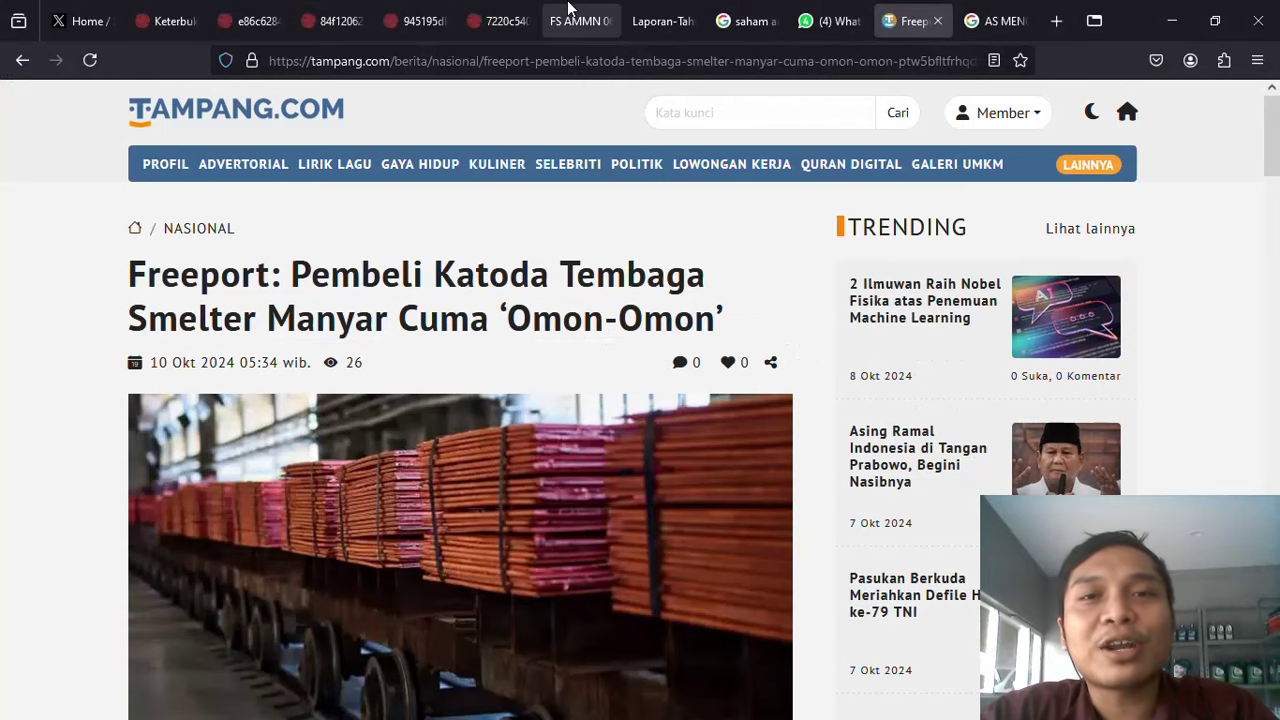
{"action": "left_click", "coordinate": [724, 20]}
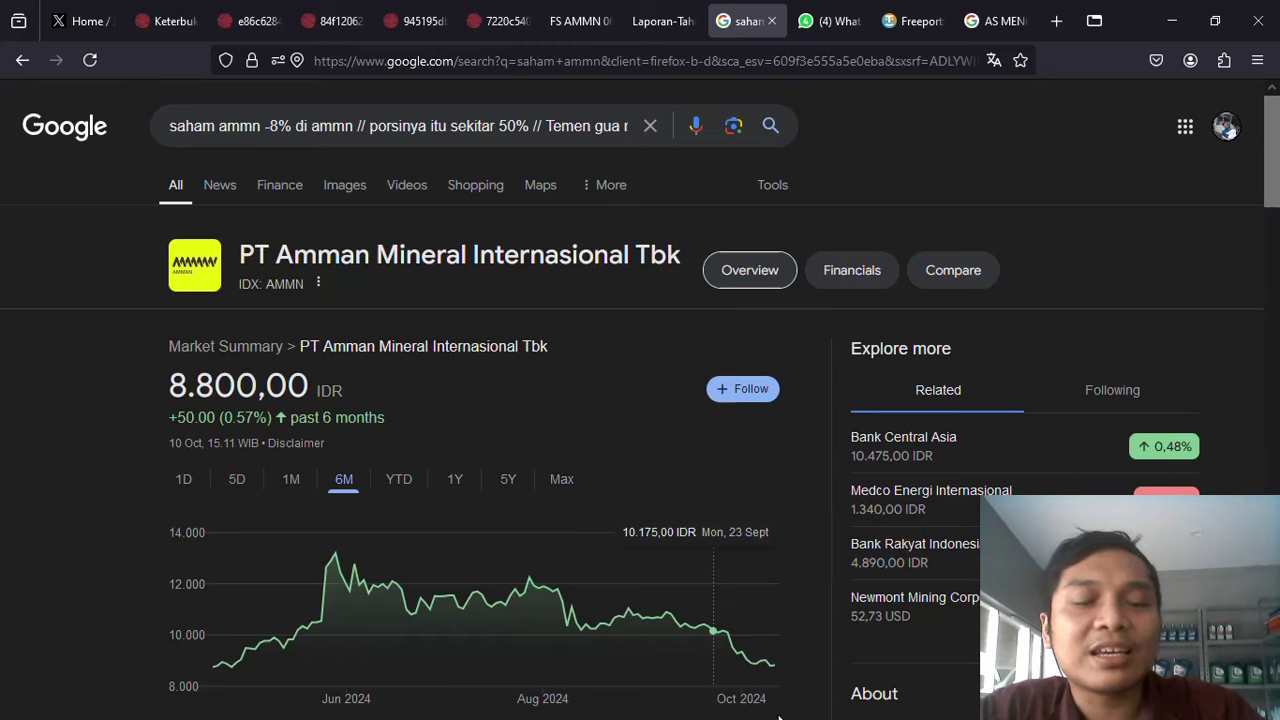
{"action": "key", "text": "super"}
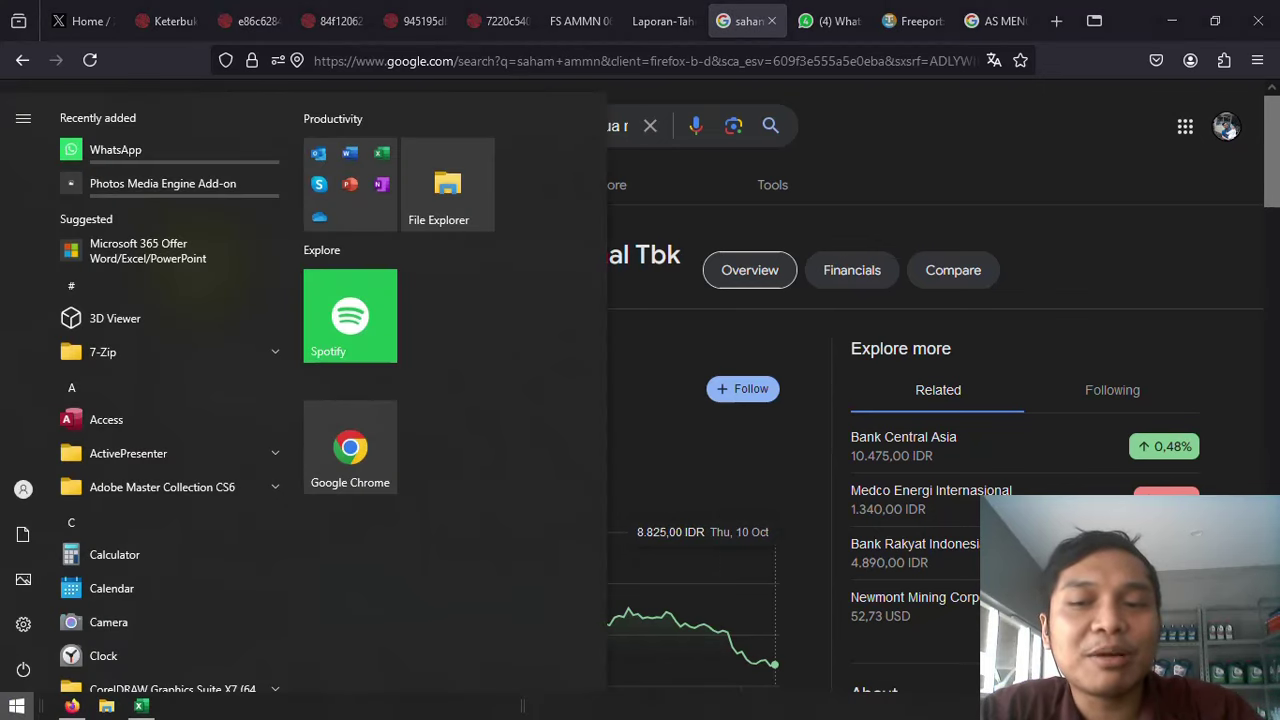
{"action": "key", "text": "super"}
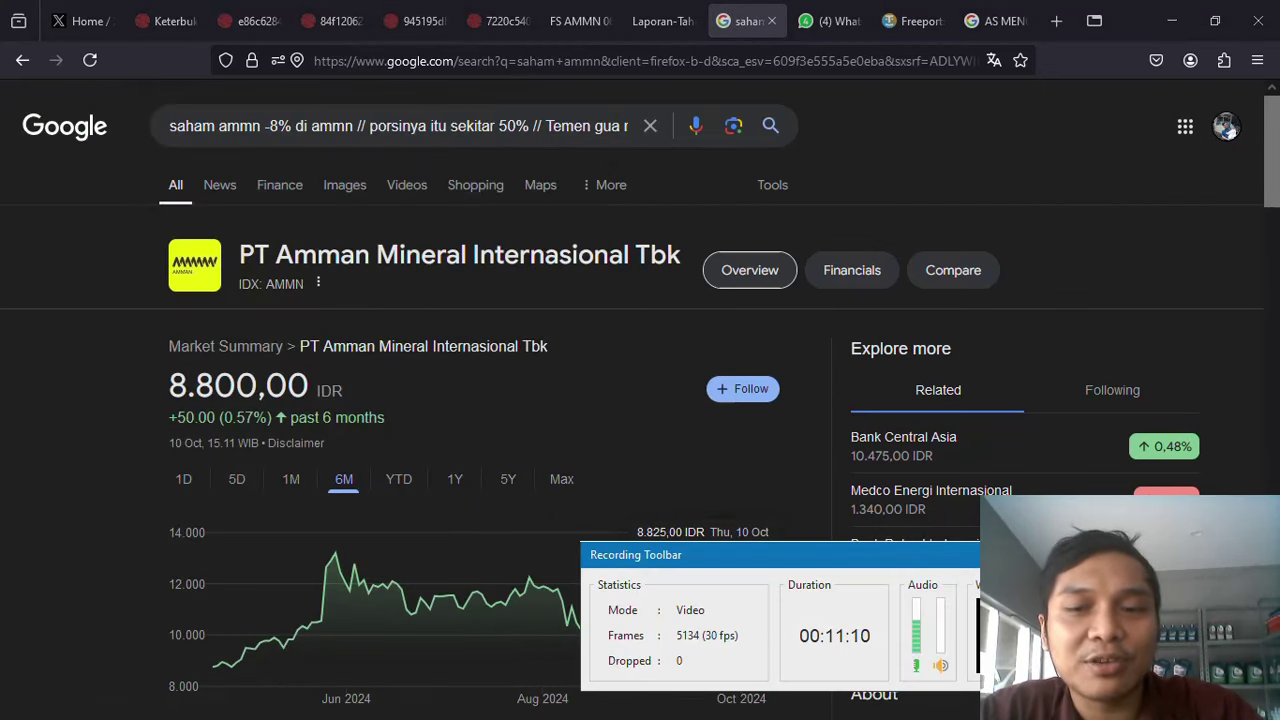